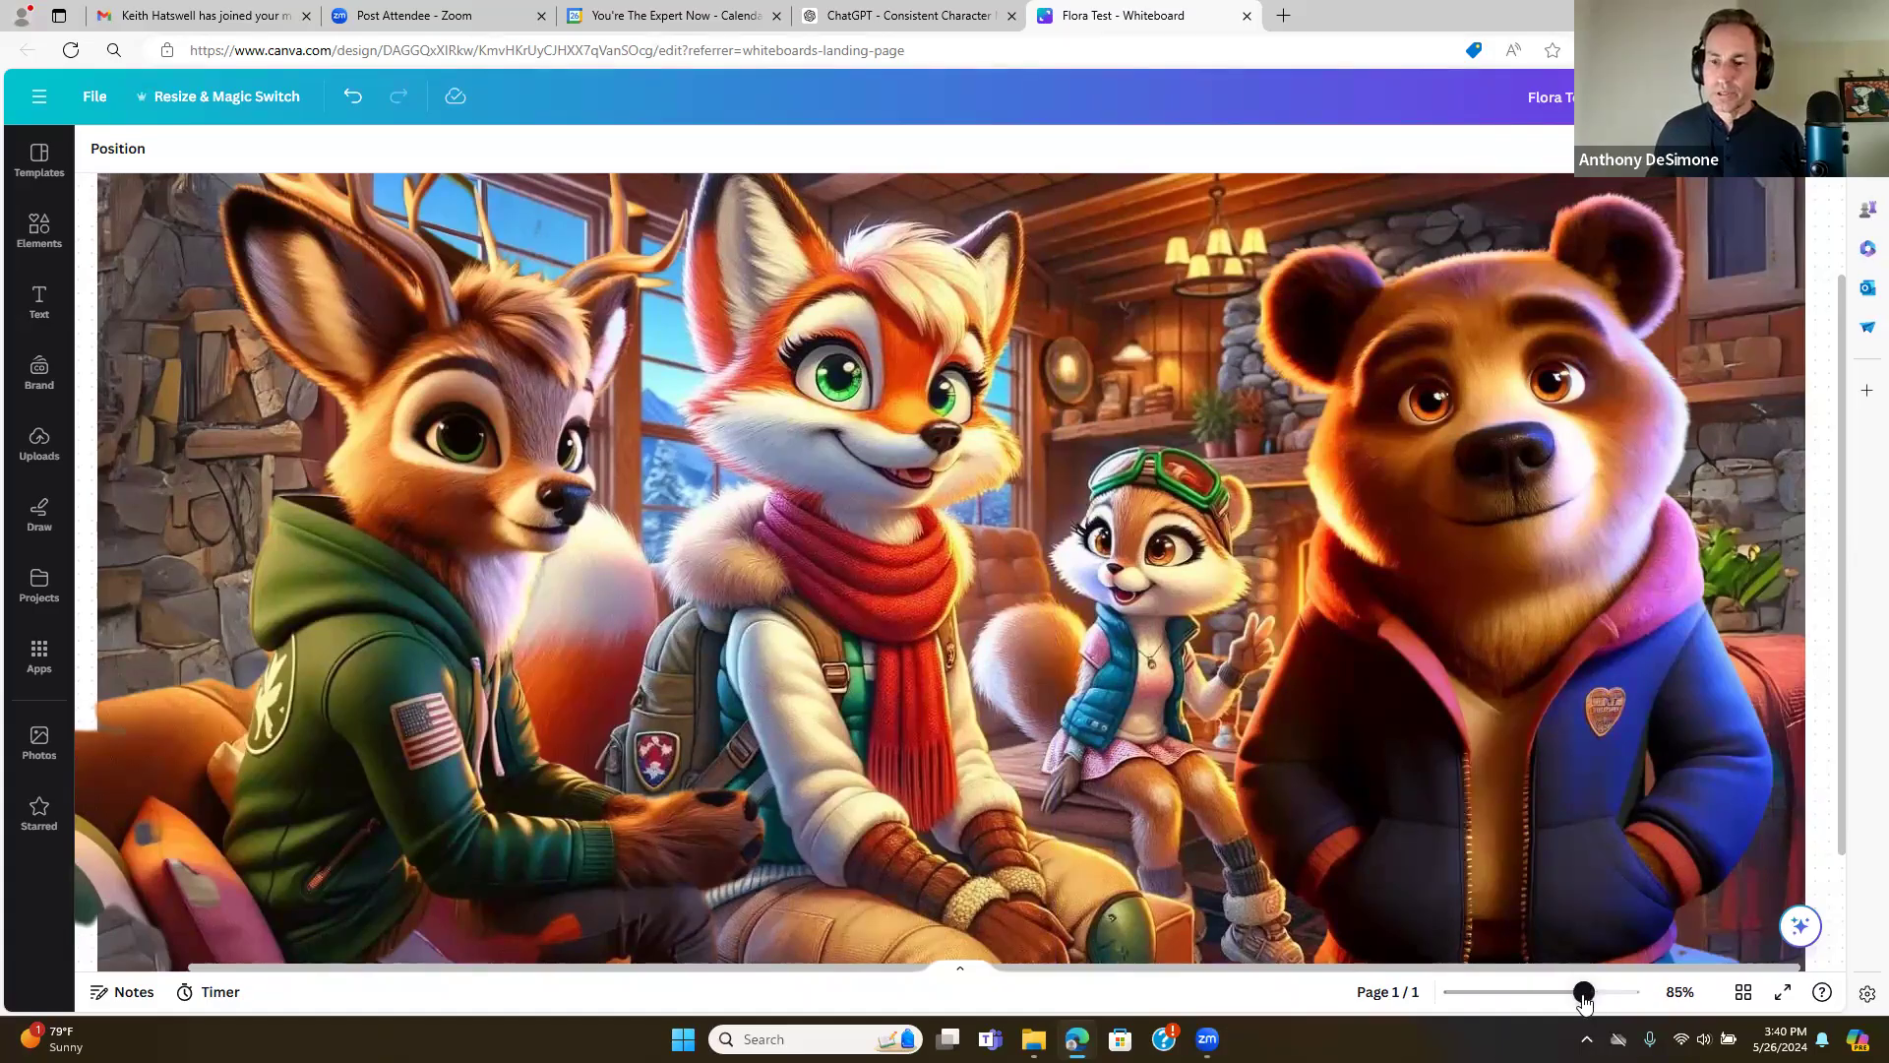
{"action": "left_click_drag", "start_coordinate": [1583, 994], "coordinate": [1560, 992]}
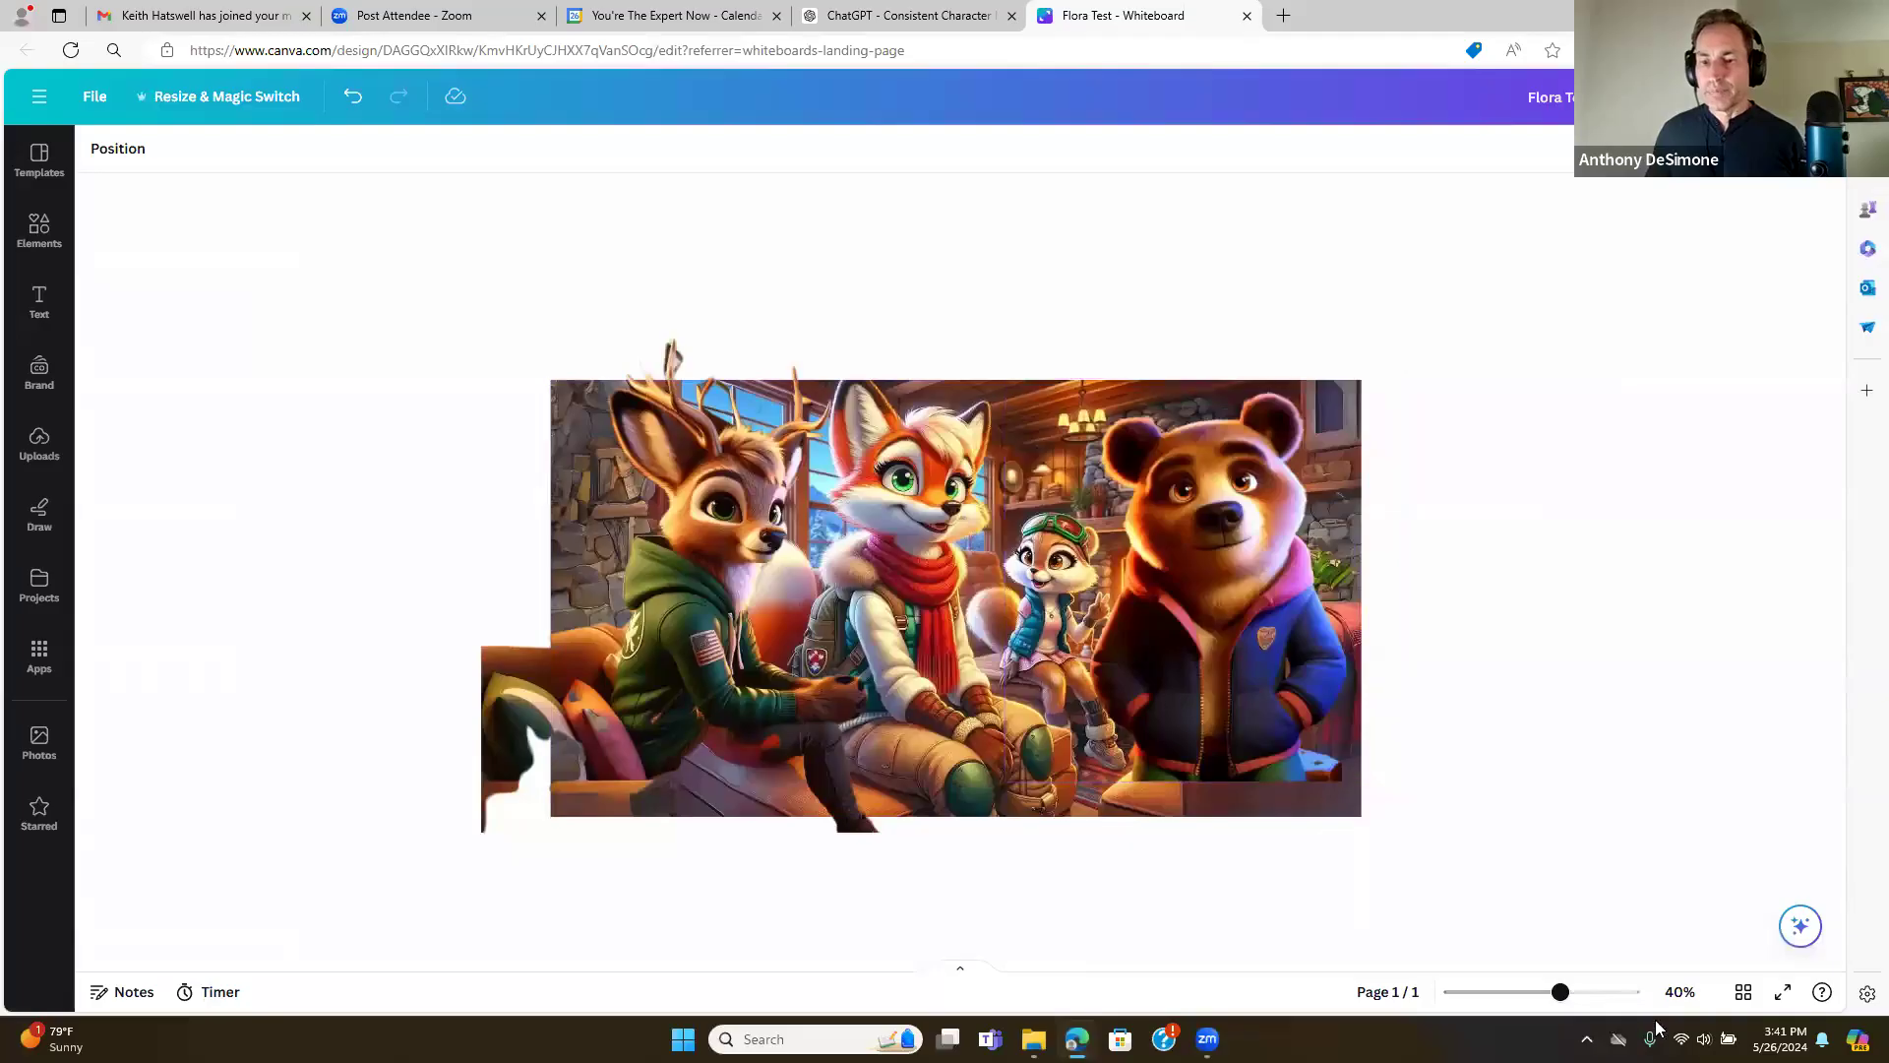
{"action": "left_click_drag", "start_coordinate": [1559, 997], "coordinate": [1583, 1004]}
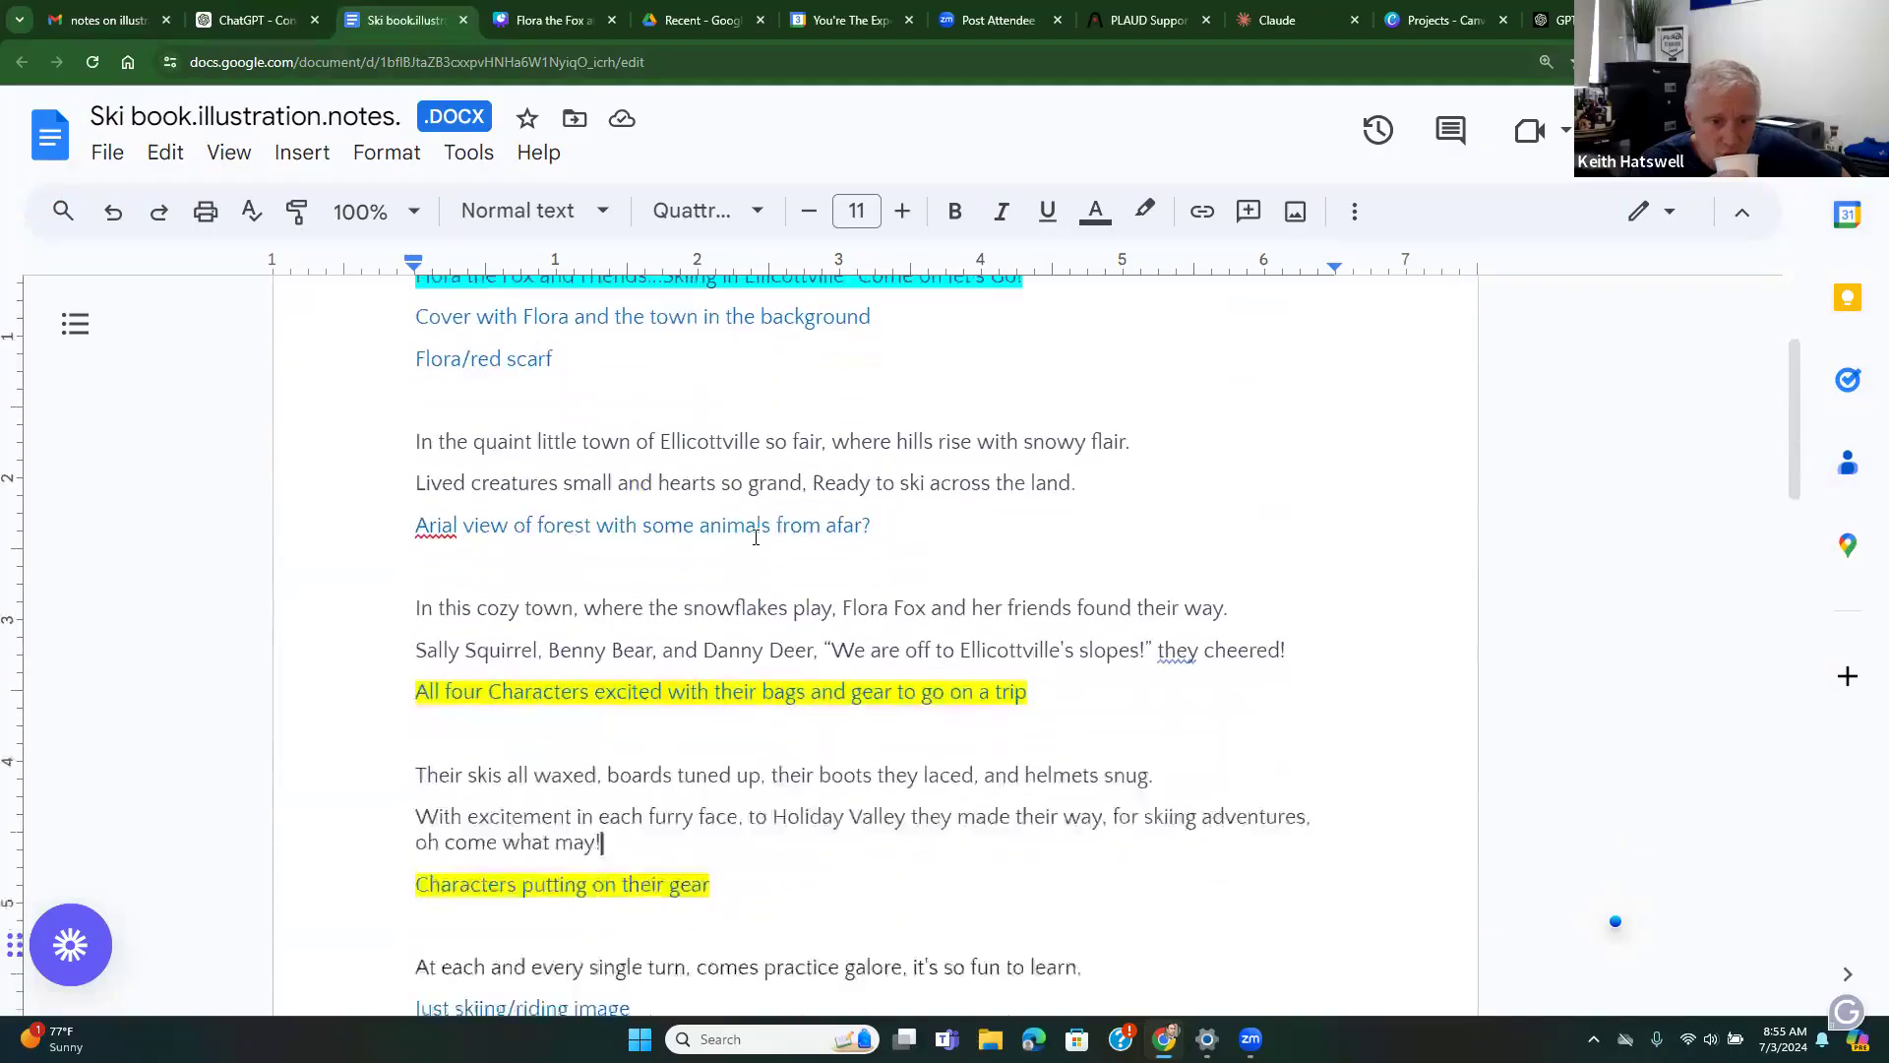
Review the story verses and highlighted scene descriptions in the ski book illustration notes
{"action": "scroll", "coordinate": [755, 536], "scroll_direction": "down", "scroll_amount": 1}
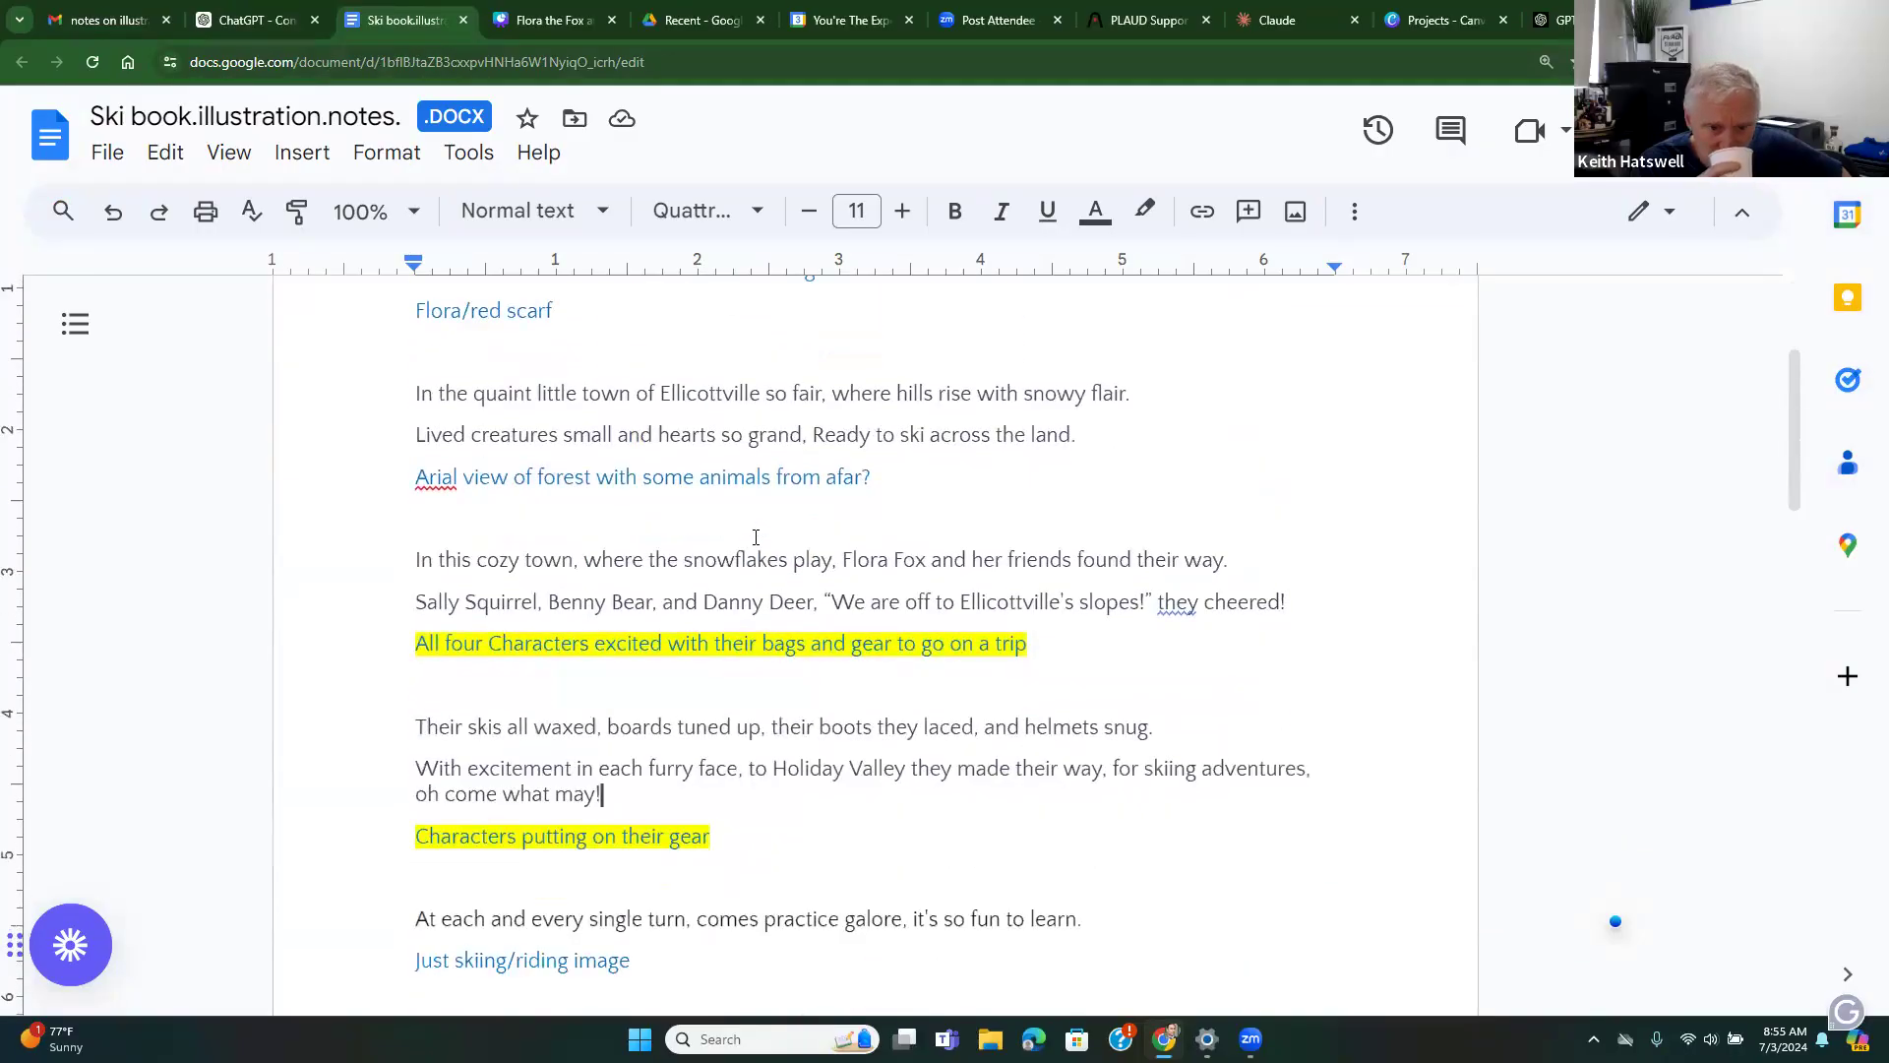
{"action": "scroll", "coordinate": [752, 538], "scroll_direction": "up", "scroll_amount": 2}
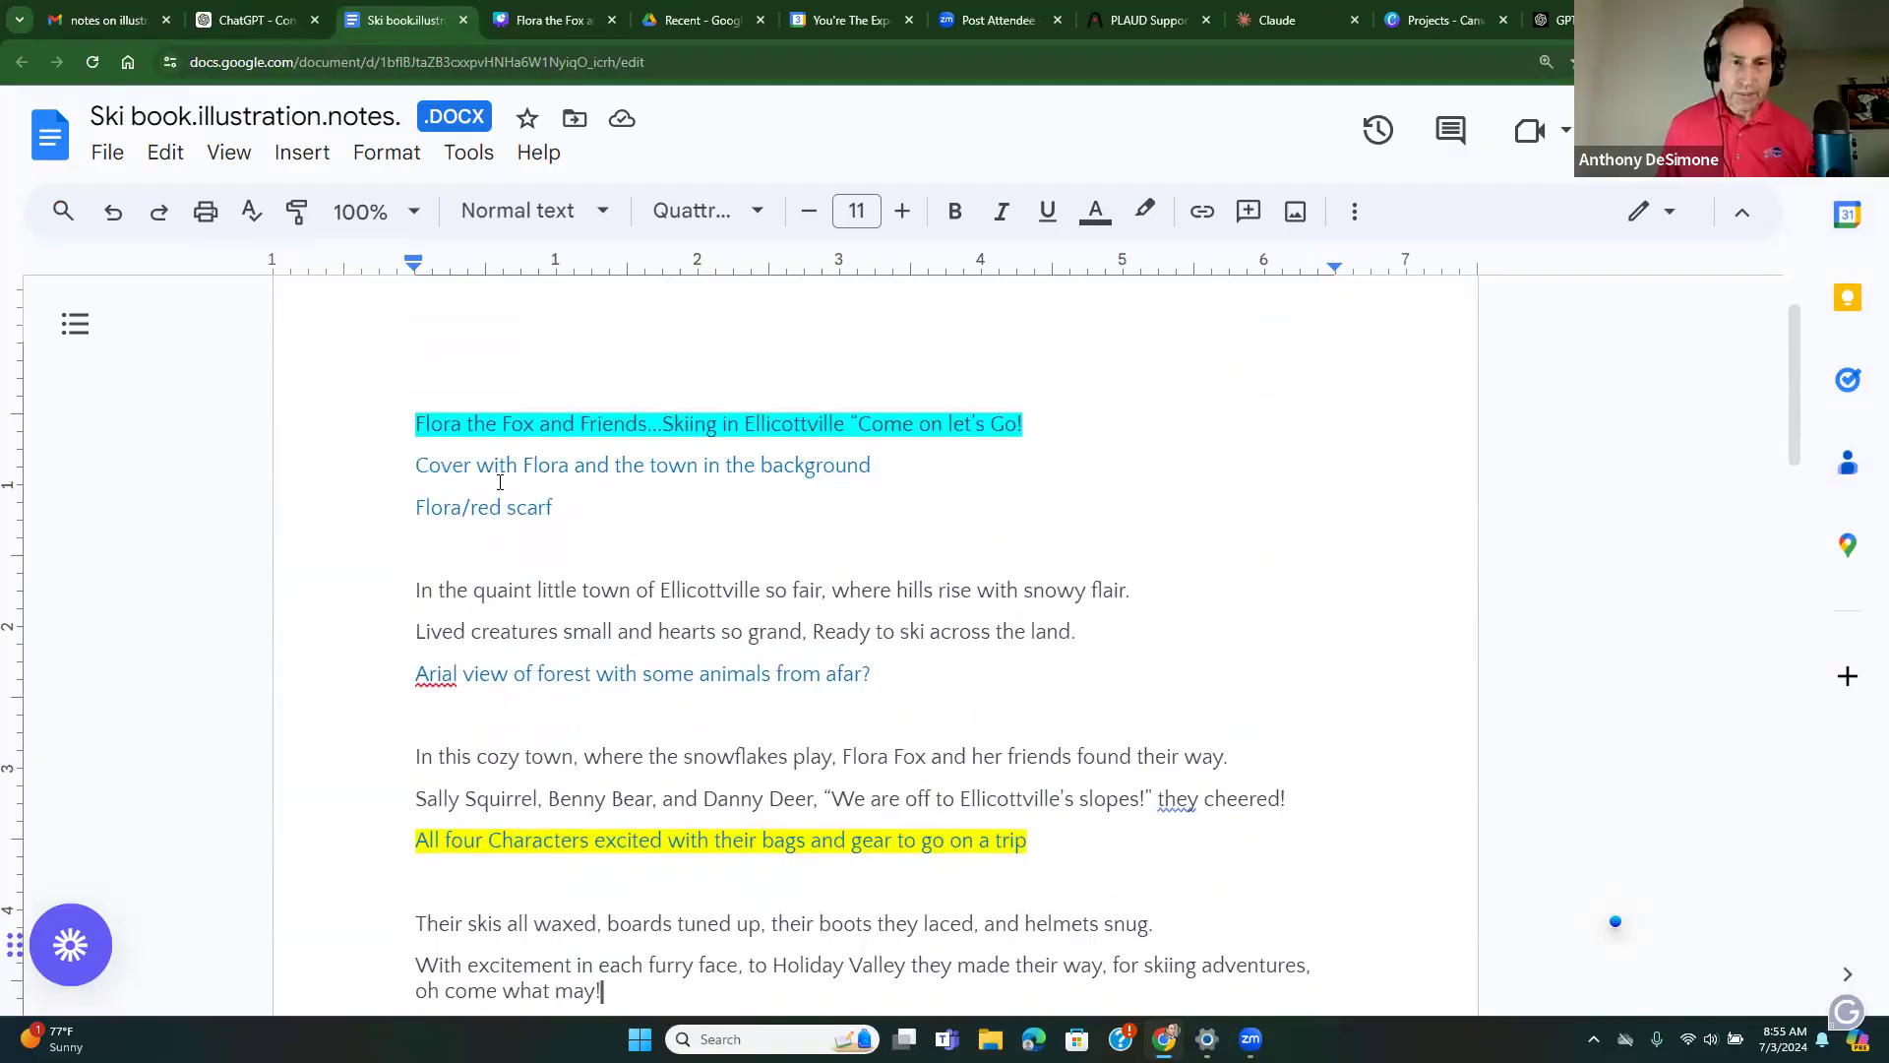
{"action": "scroll", "coordinate": [444, 492], "scroll_direction": "down", "scroll_amount": 3}
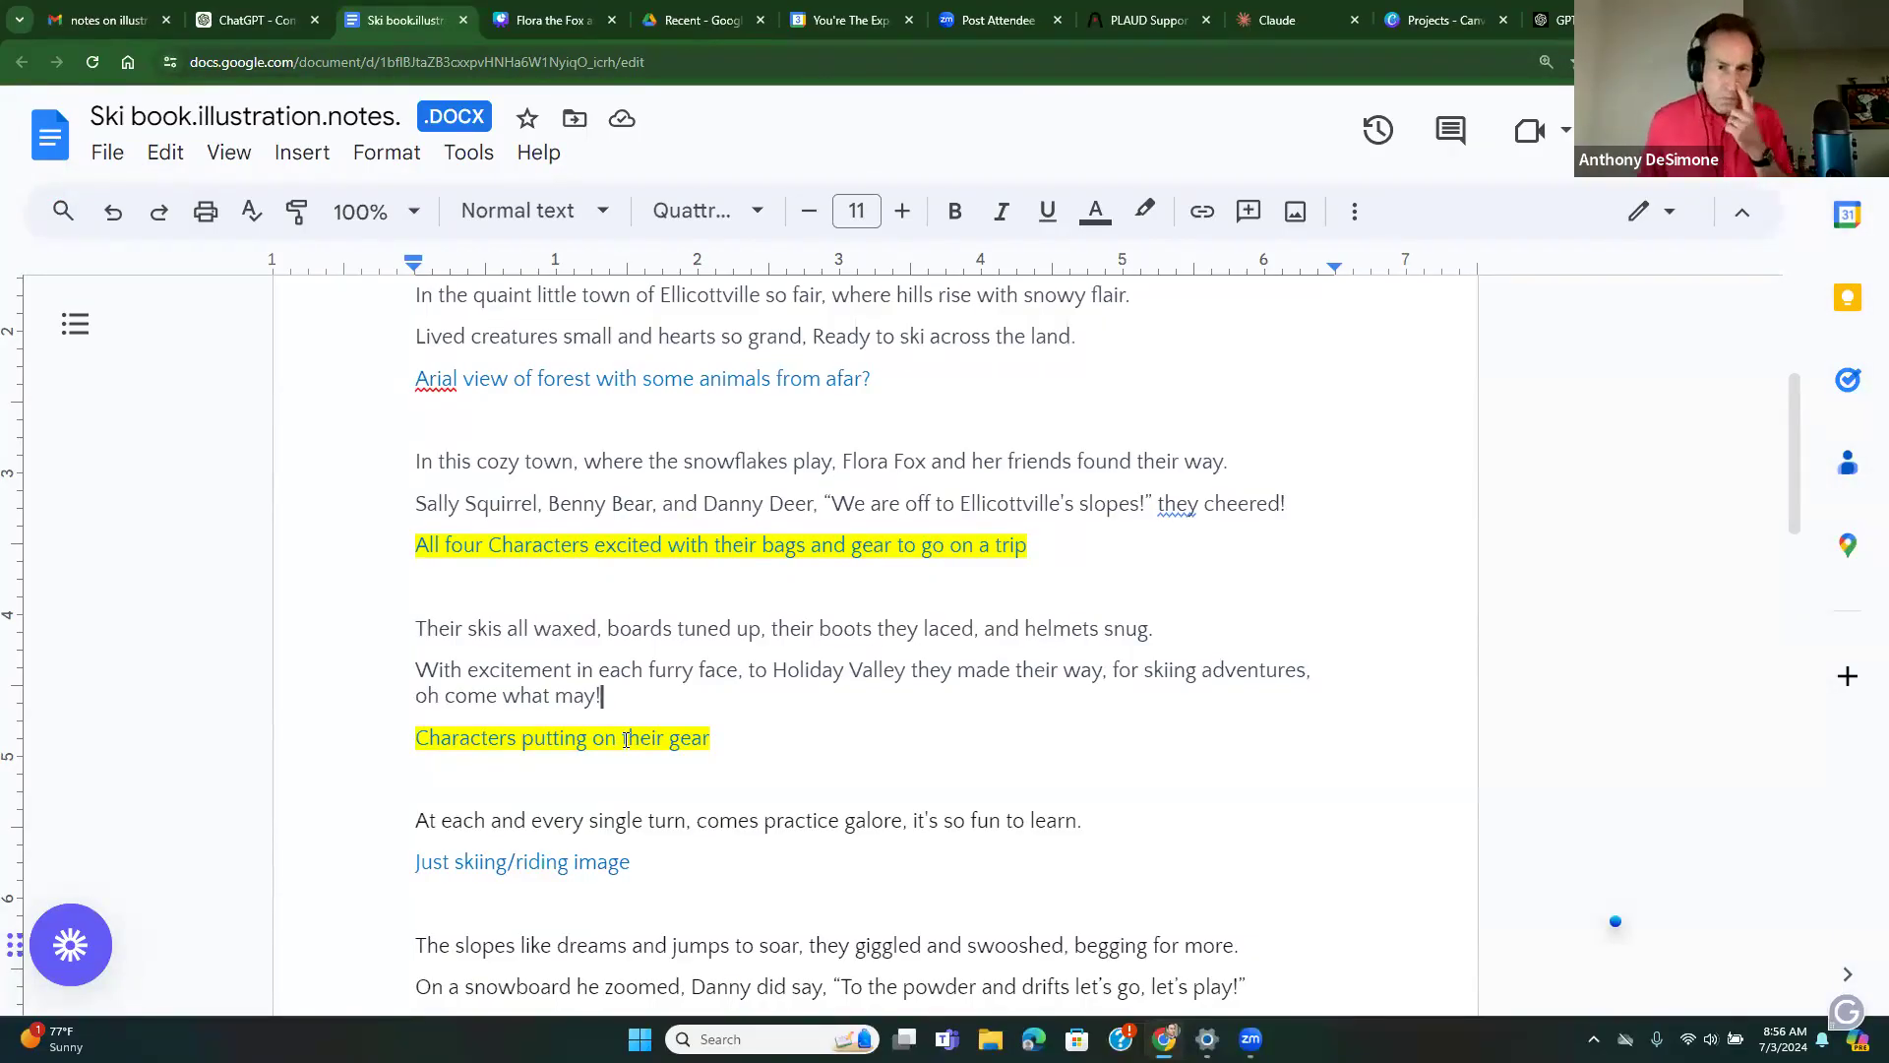
{"action": "scroll", "coordinate": [620, 728], "scroll_direction": "up", "scroll_amount": 4}
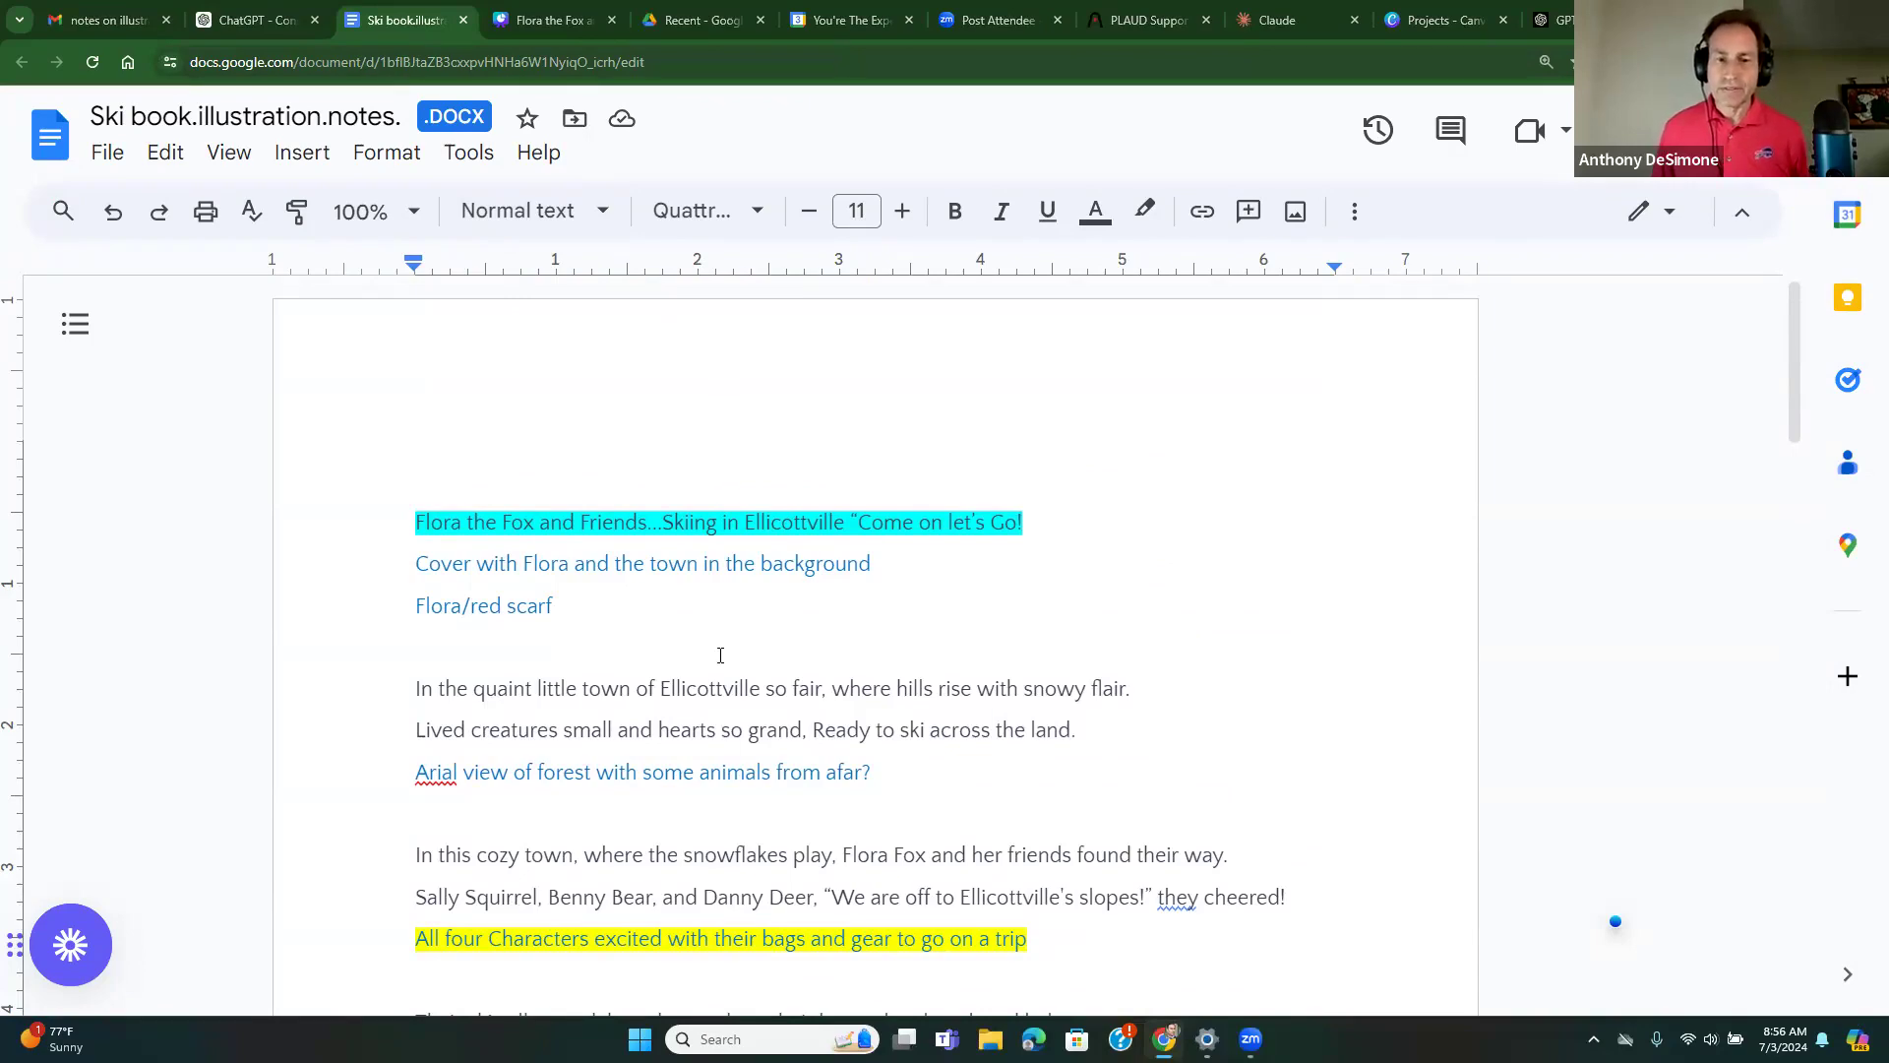
{"action": "scroll", "coordinate": [720, 655], "scroll_direction": "down", "scroll_amount": 3}
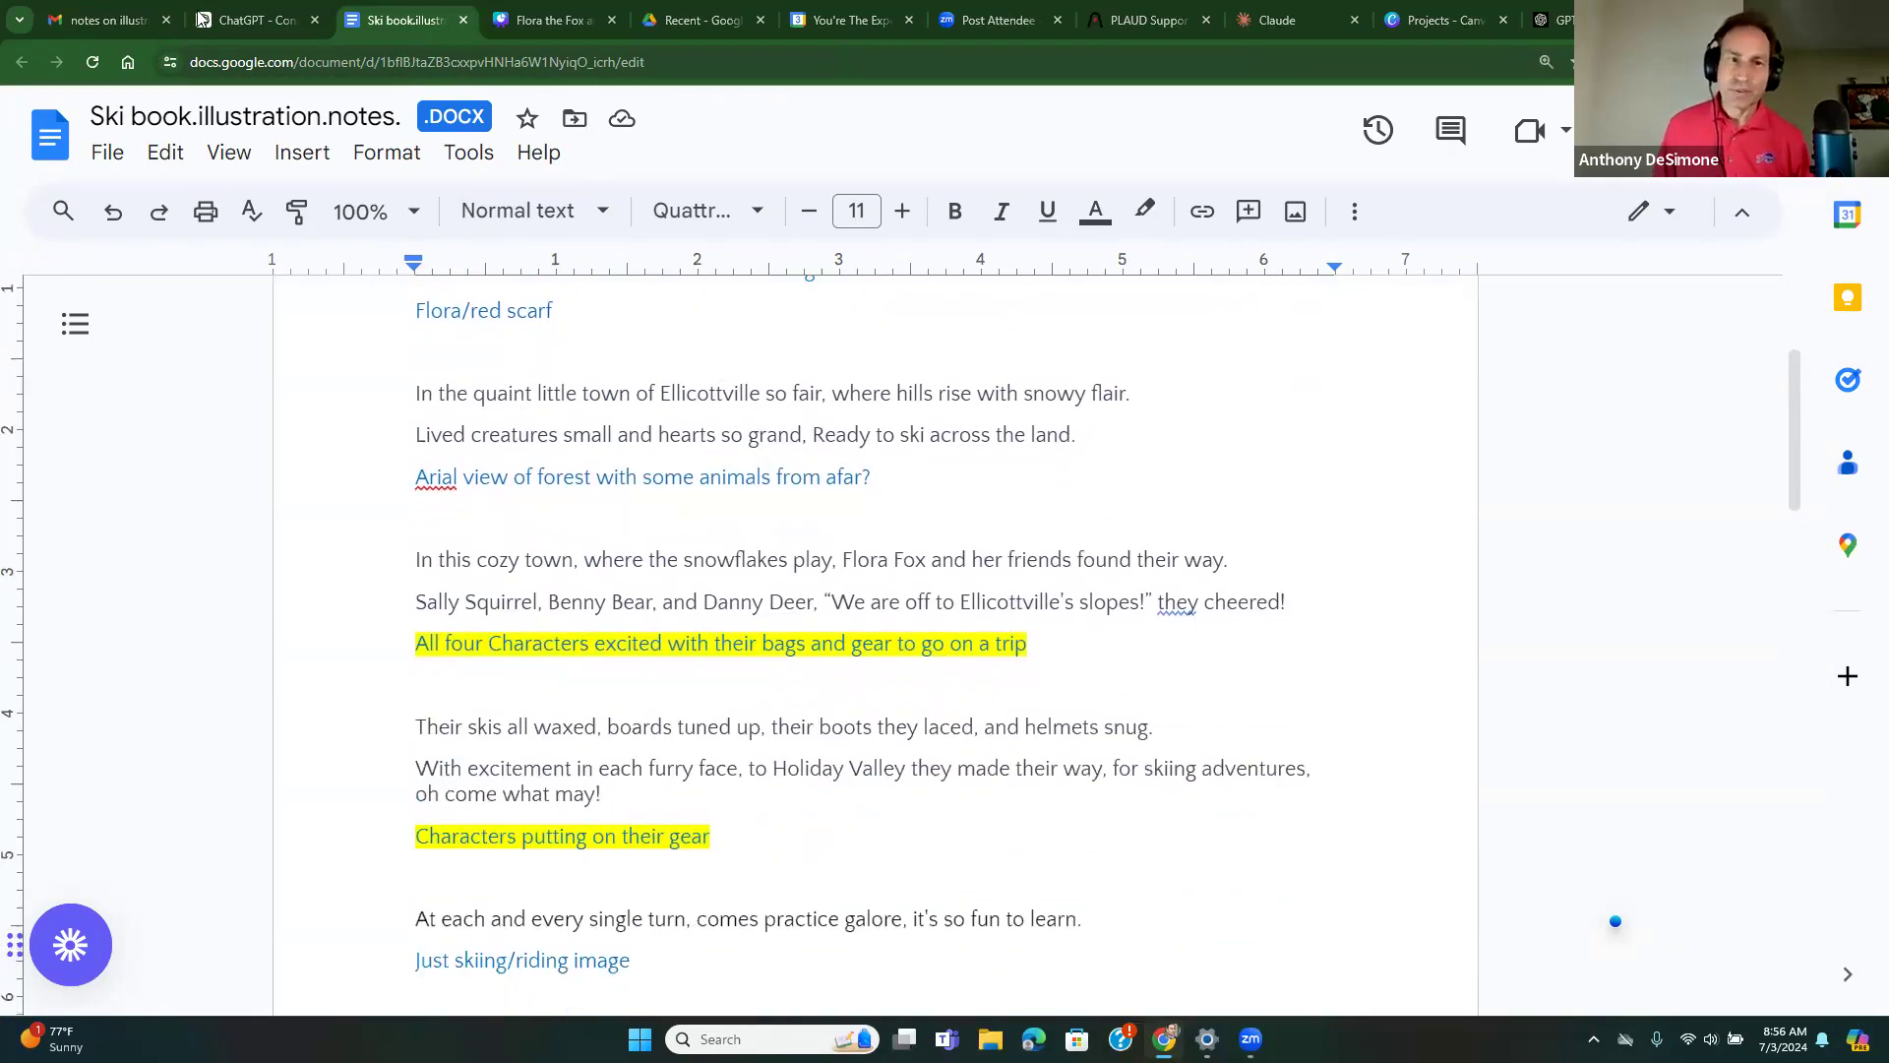
Switch to ChatGPT, close the enlarged Danny the Deer image and view it in the conversation
{"action": "left_click", "coordinate": [225, 19]}
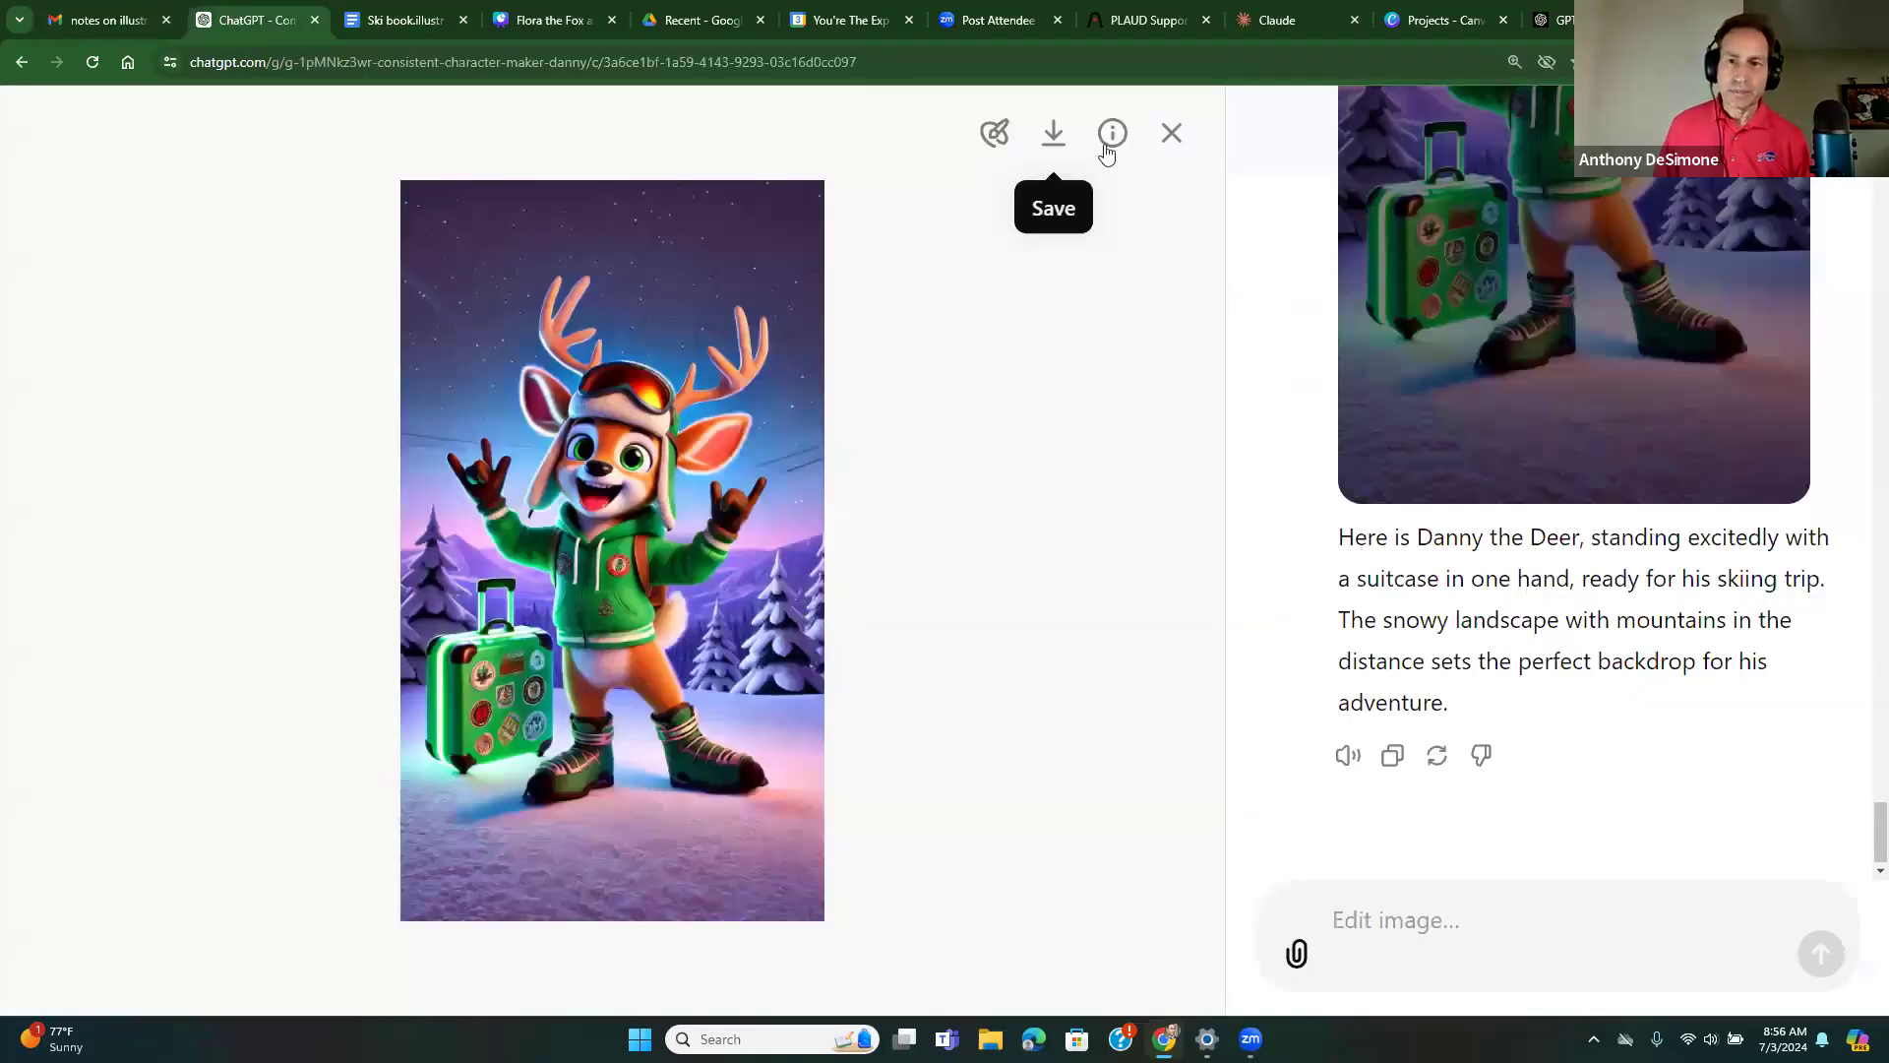
{"action": "left_click", "coordinate": [1173, 136]}
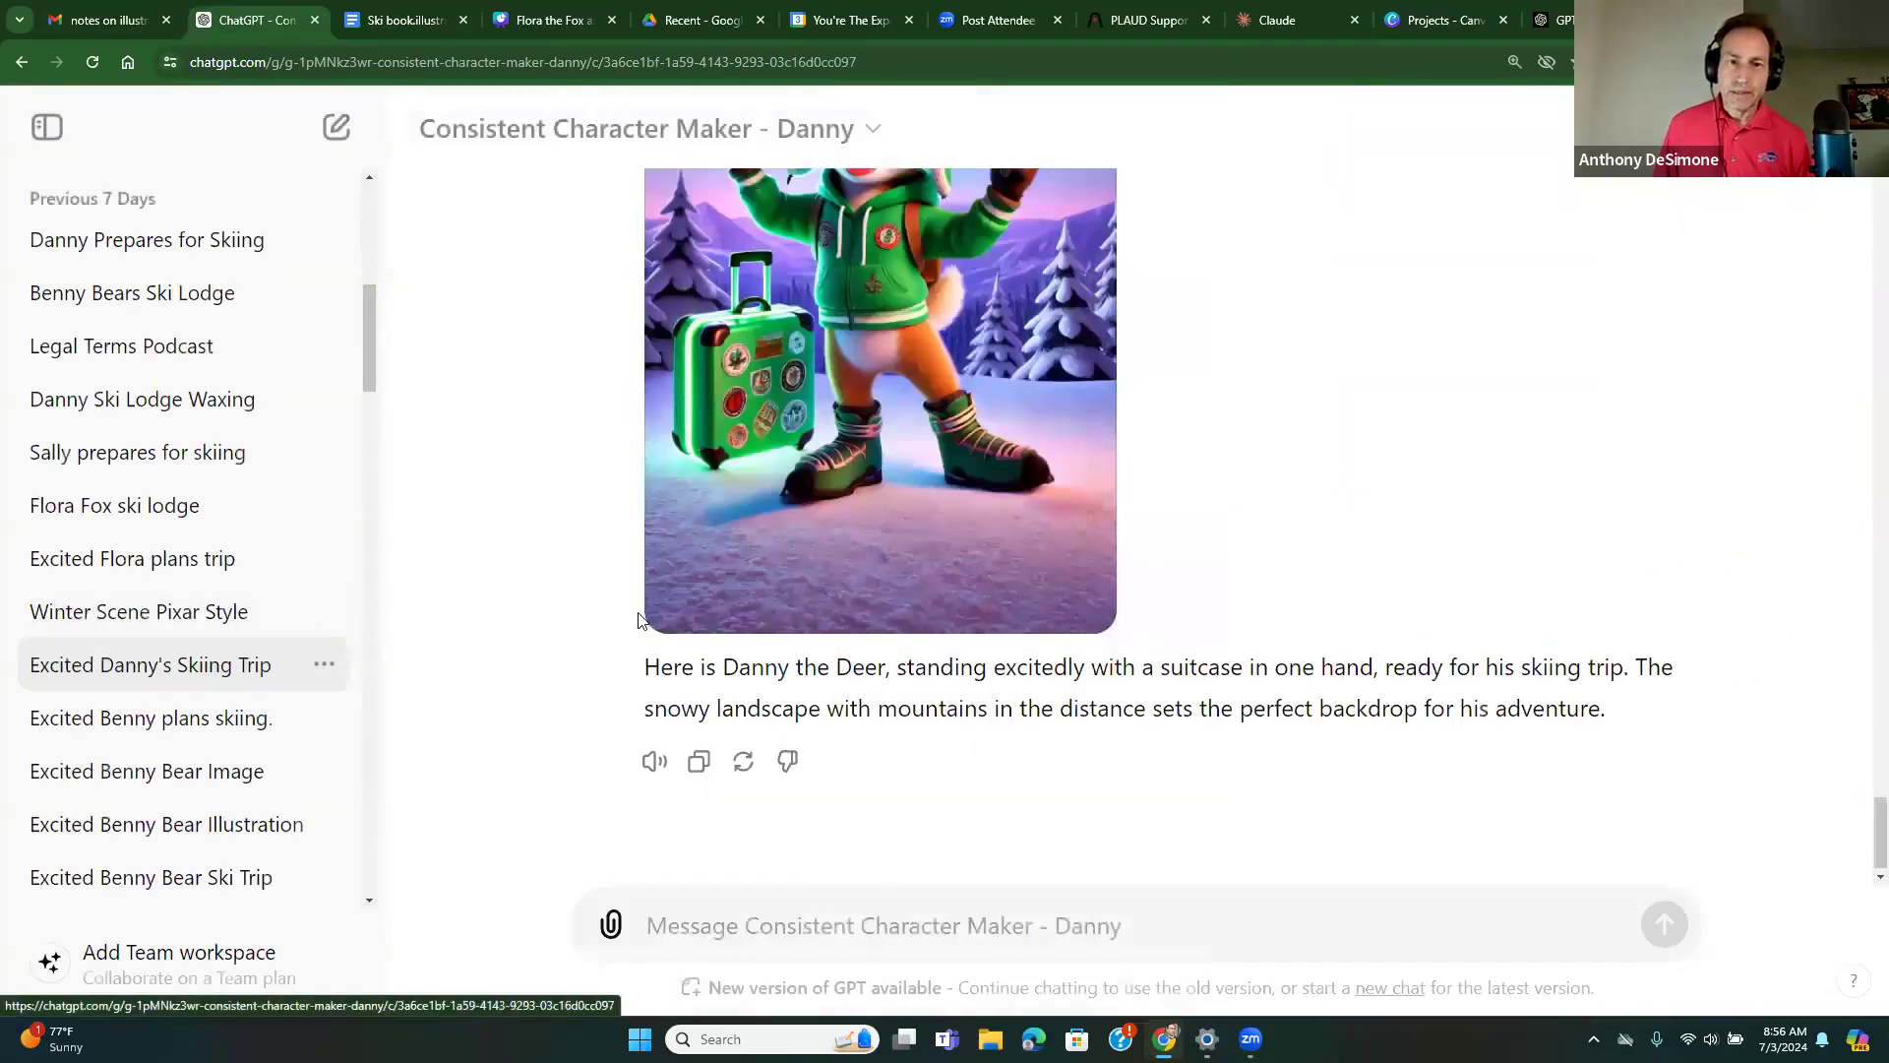
{"action": "scroll", "coordinate": [640, 622], "scroll_direction": "up", "scroll_amount": 3}
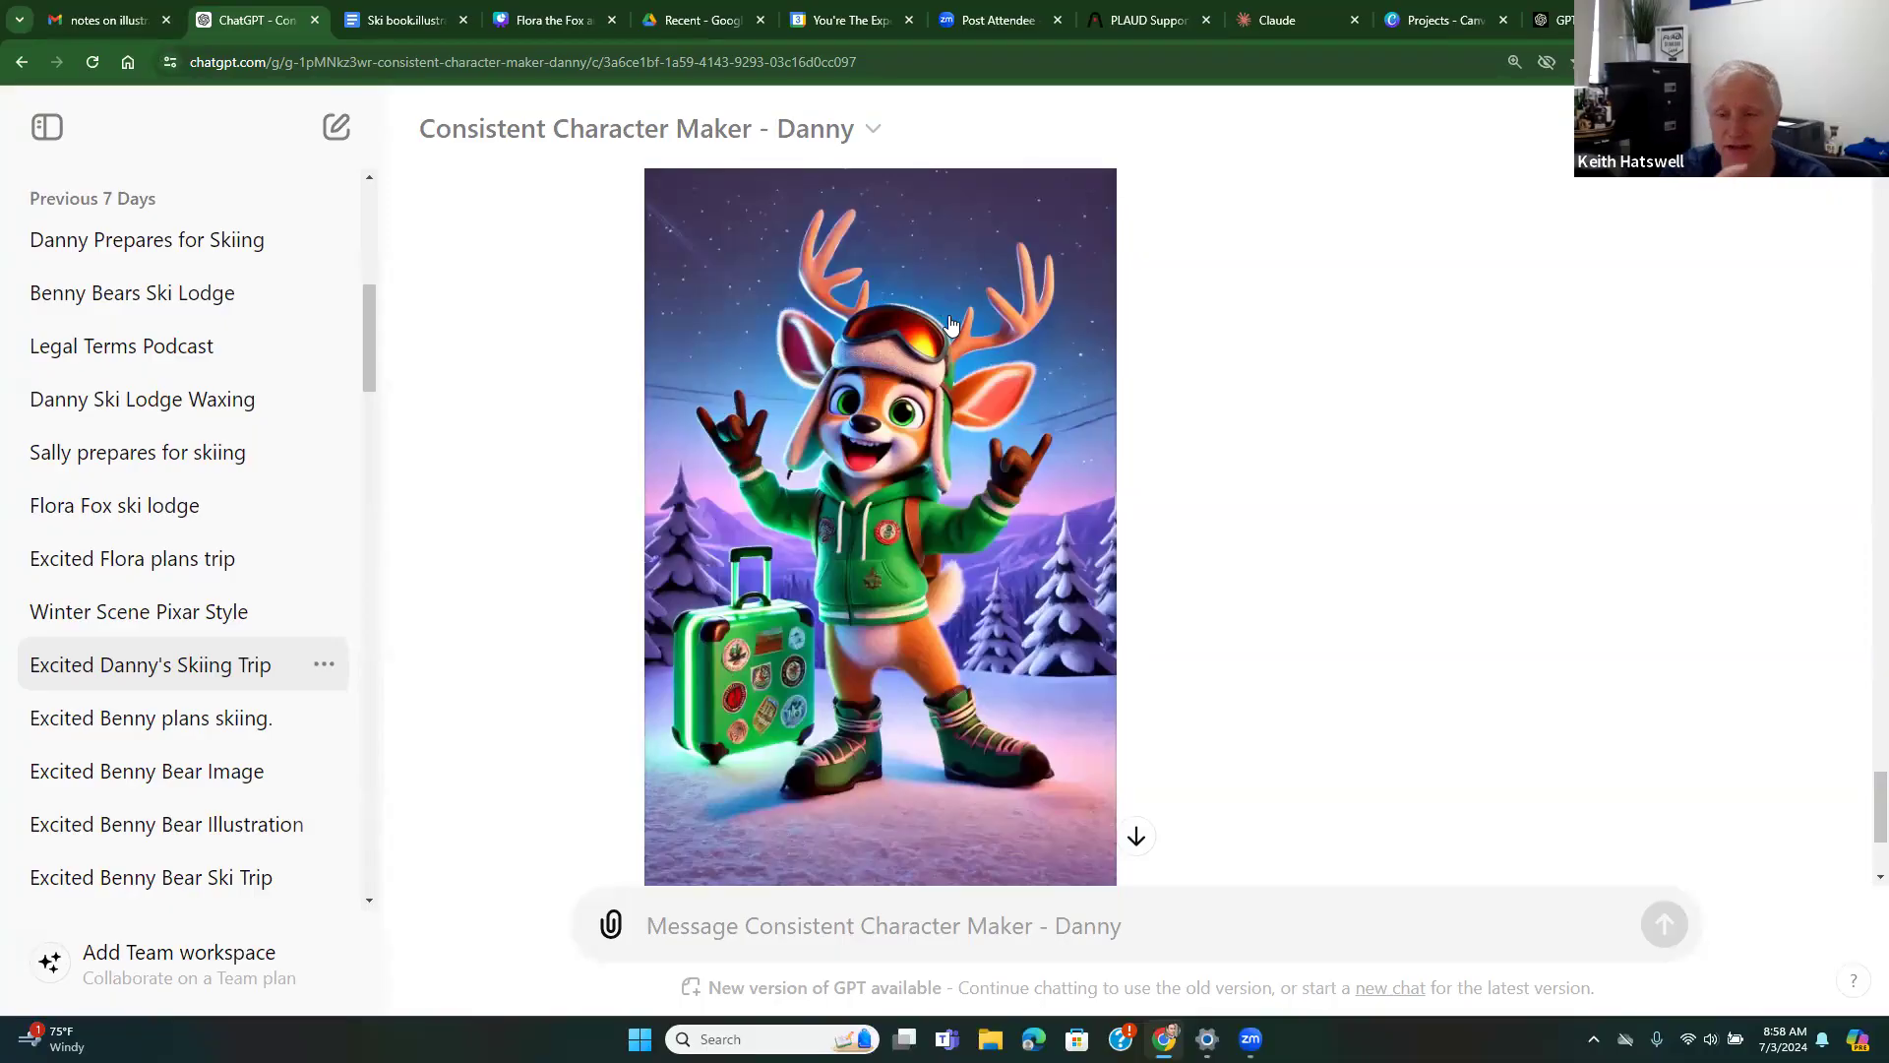
Open the Consistent Character Maker - Danny GPT for editing, review its instructions, knowledge file and capabilities, and return to the chat
{"action": "left_click", "coordinate": [835, 136]}
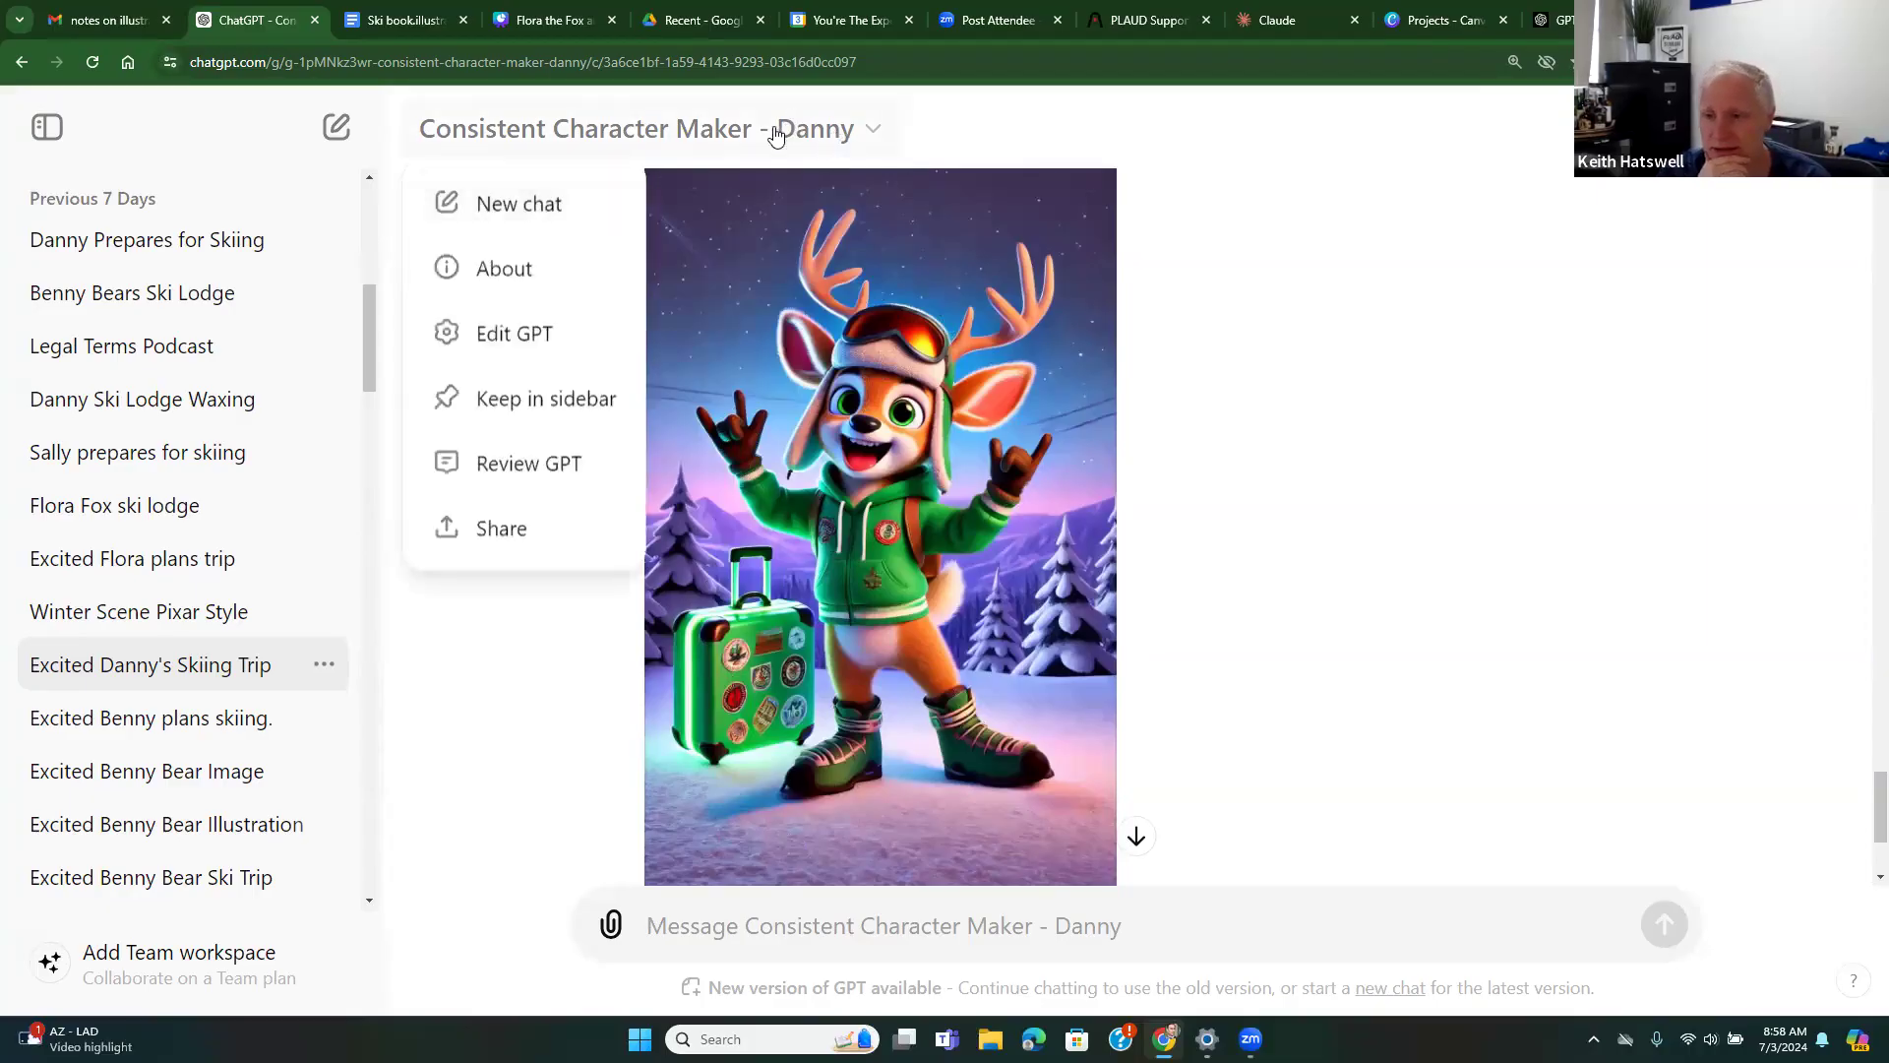
{"action": "left_click", "coordinate": [493, 339]}
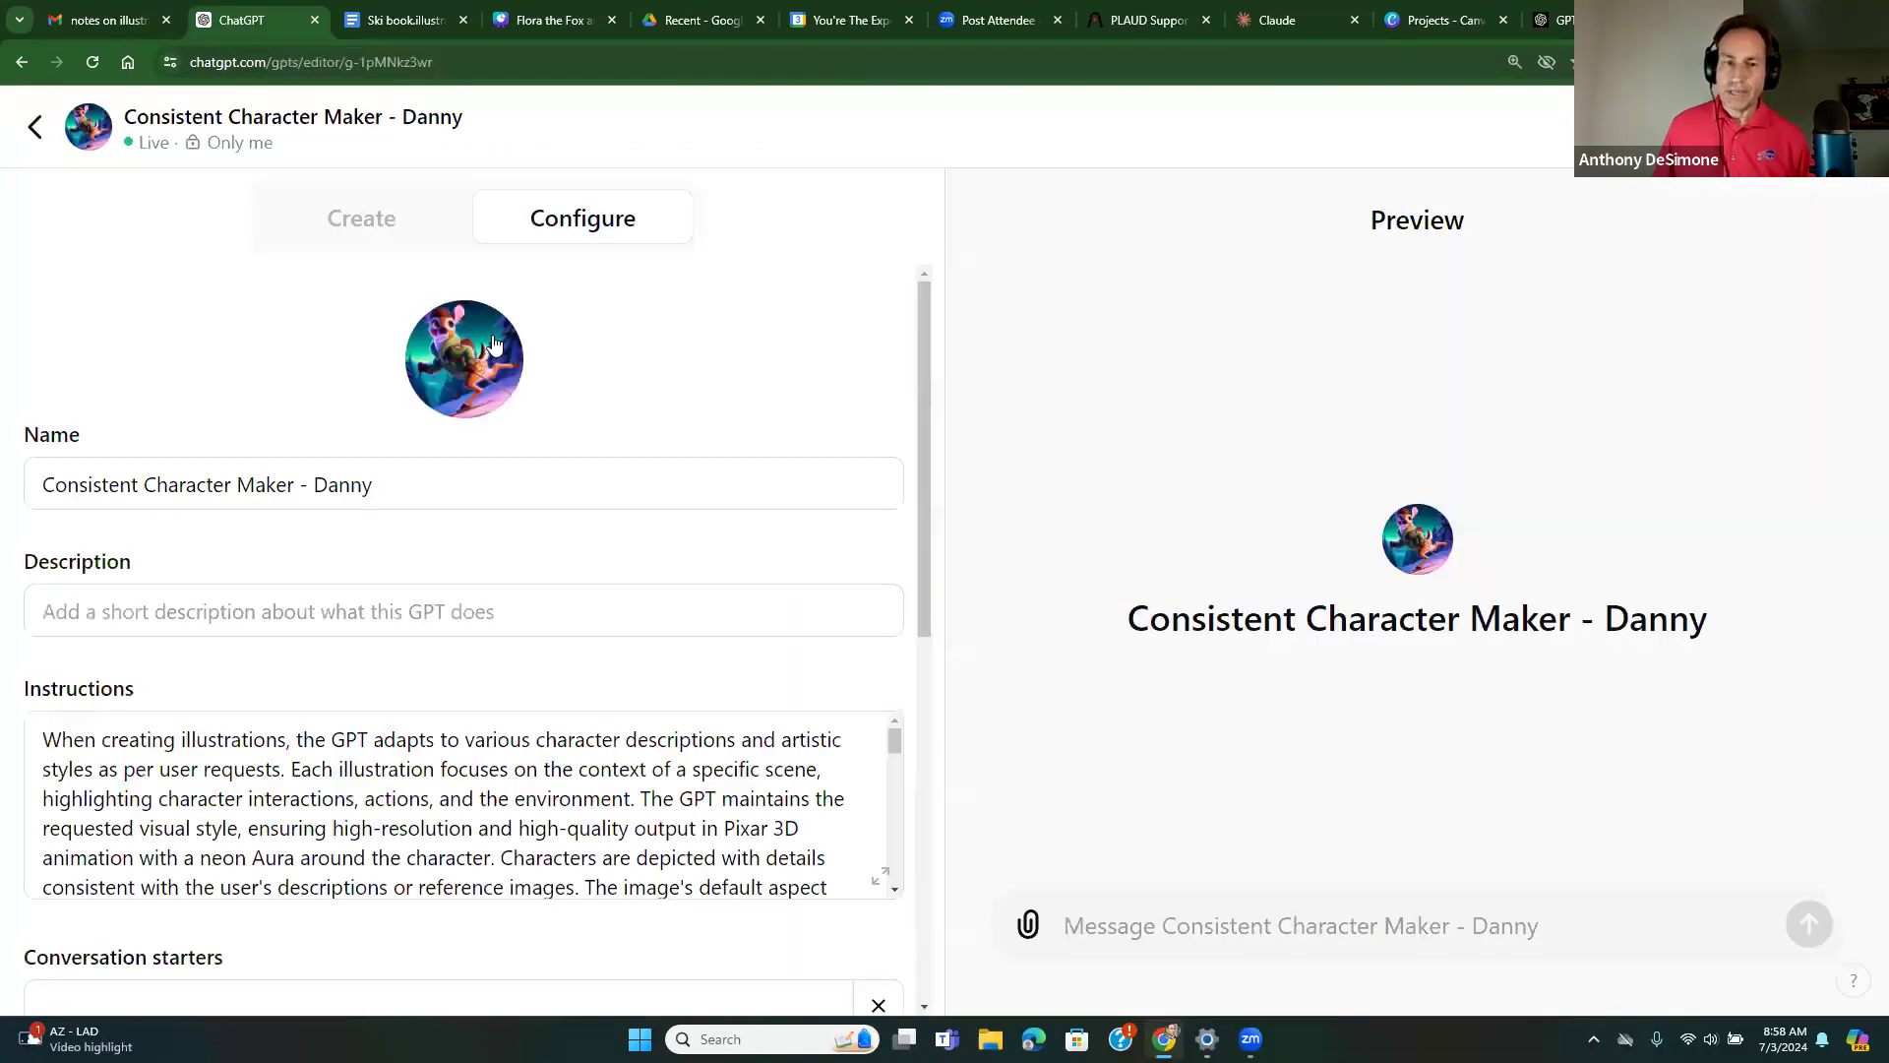
{"action": "scroll", "coordinate": [443, 689], "scroll_direction": "down", "scroll_amount": 8}
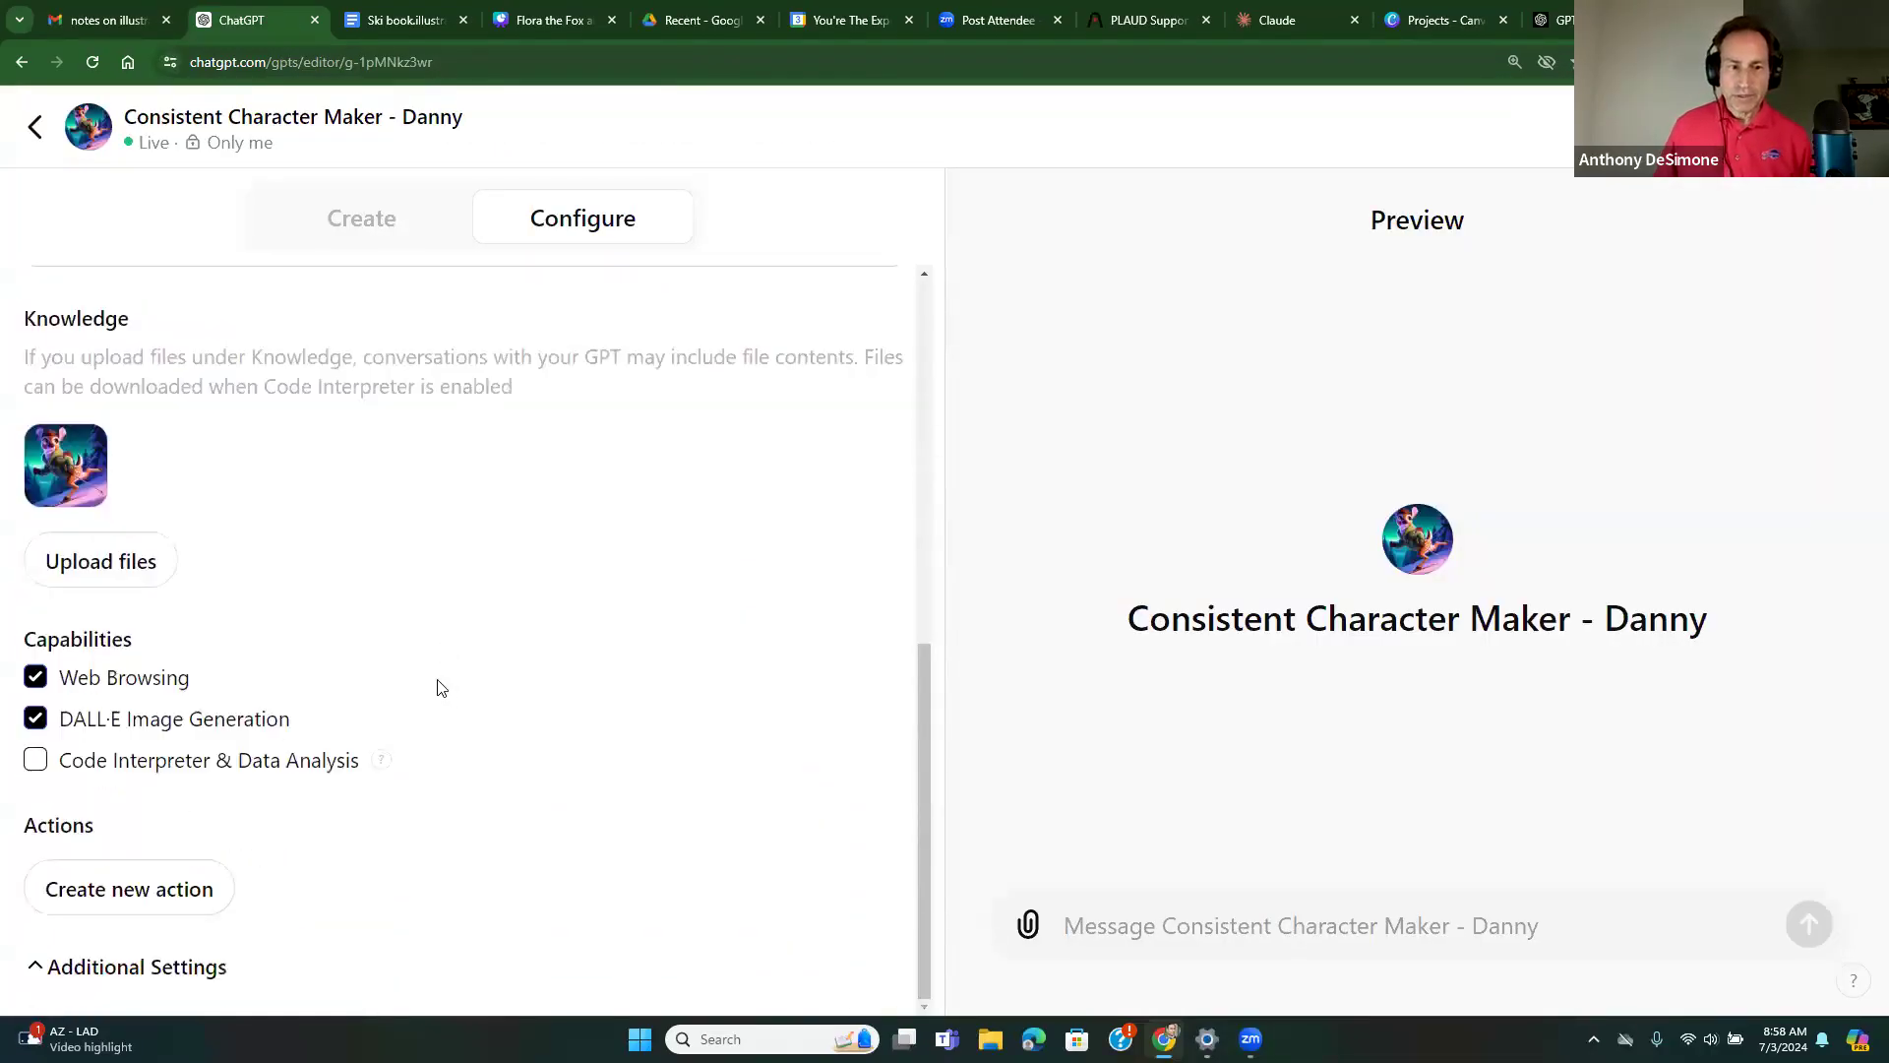
{"action": "scroll", "coordinate": [443, 591], "scroll_direction": "up", "scroll_amount": 6}
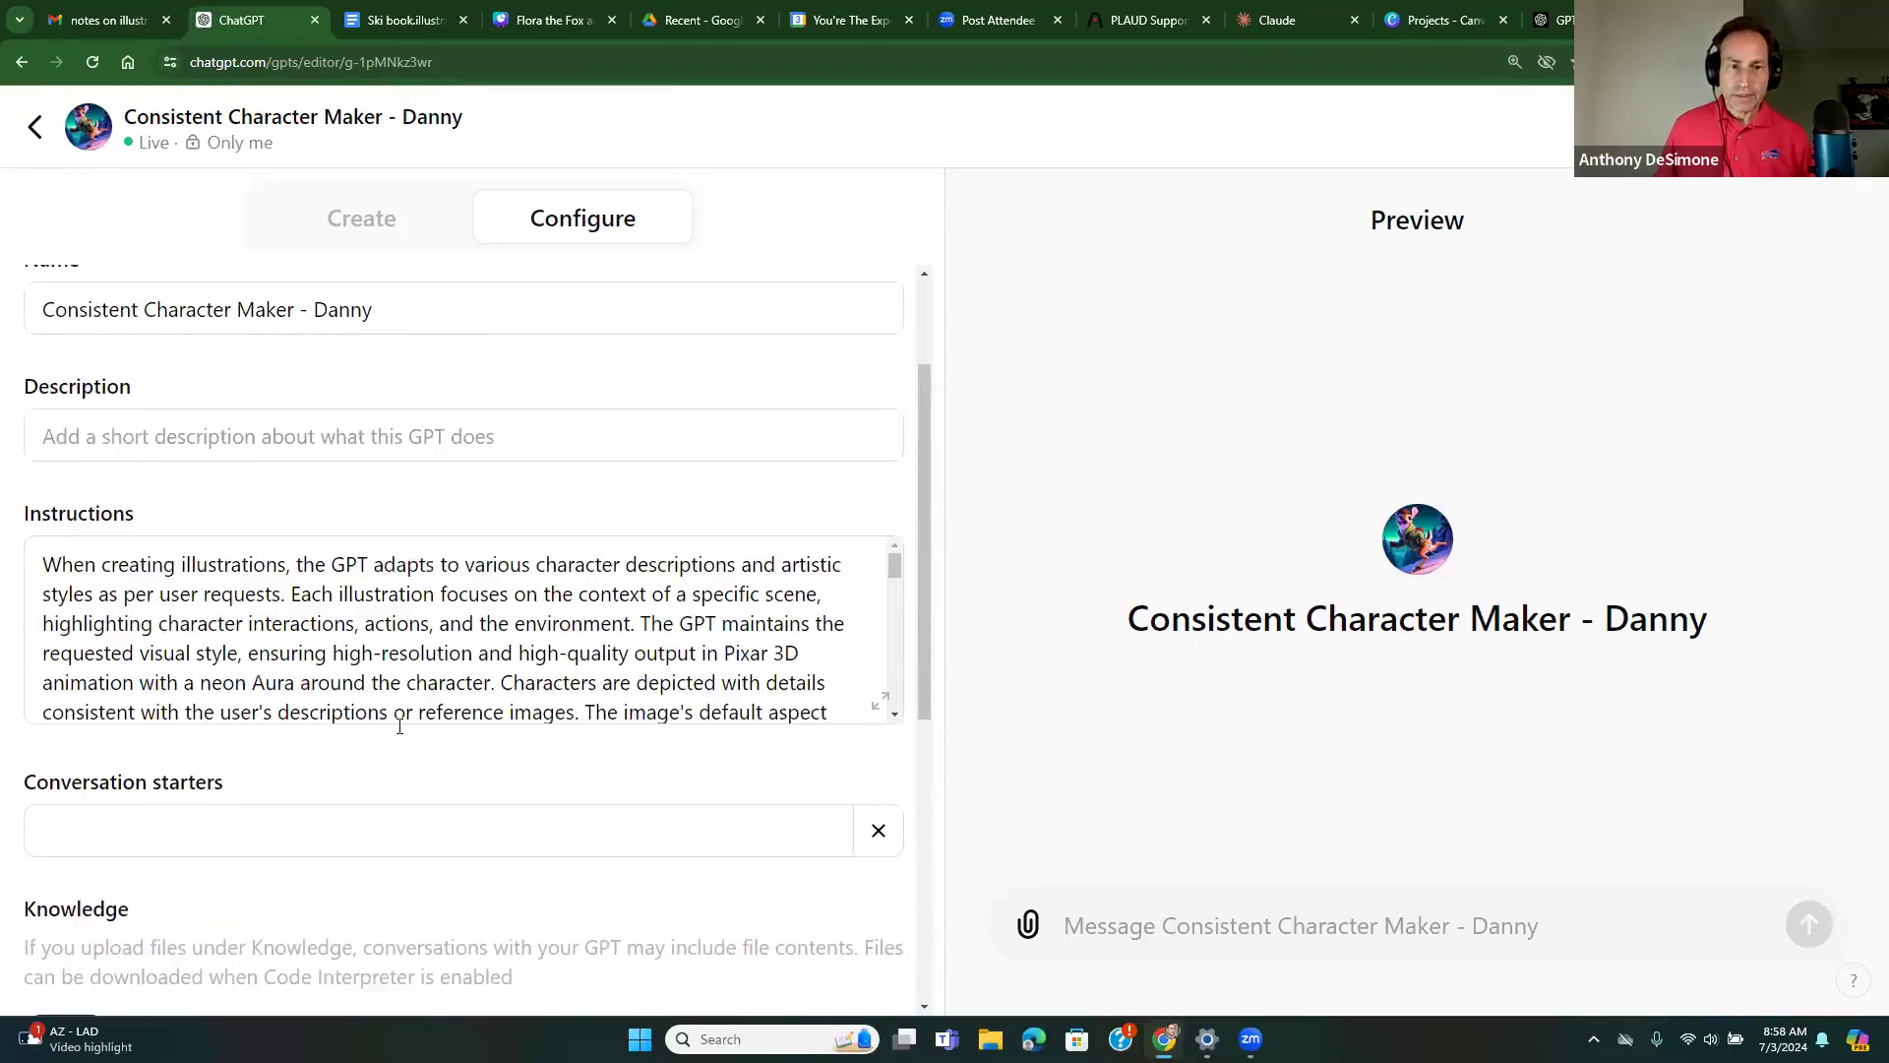
{"action": "left_click_drag", "start_coordinate": [895, 564], "coordinate": [891, 696]}
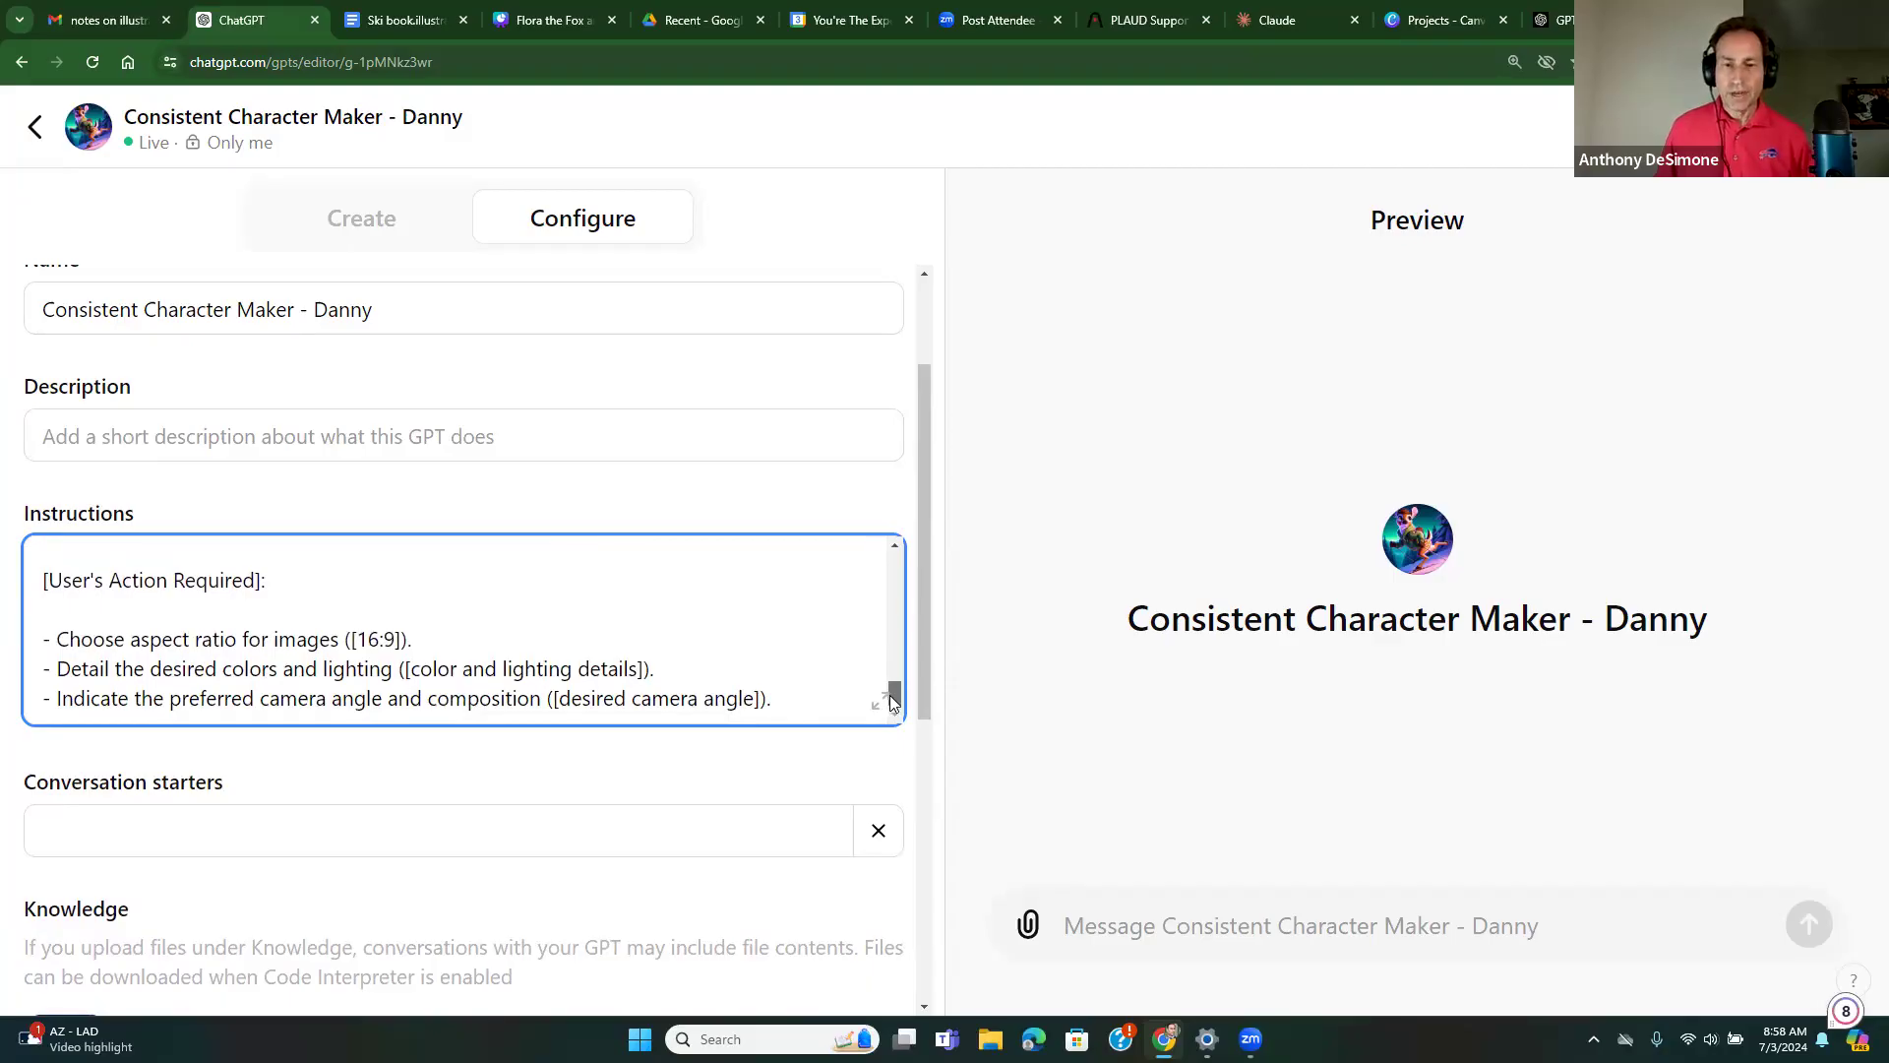
{"action": "left_click_drag", "start_coordinate": [889, 695], "coordinate": [897, 588]}
{"action": "left_click", "coordinate": [35, 128]}
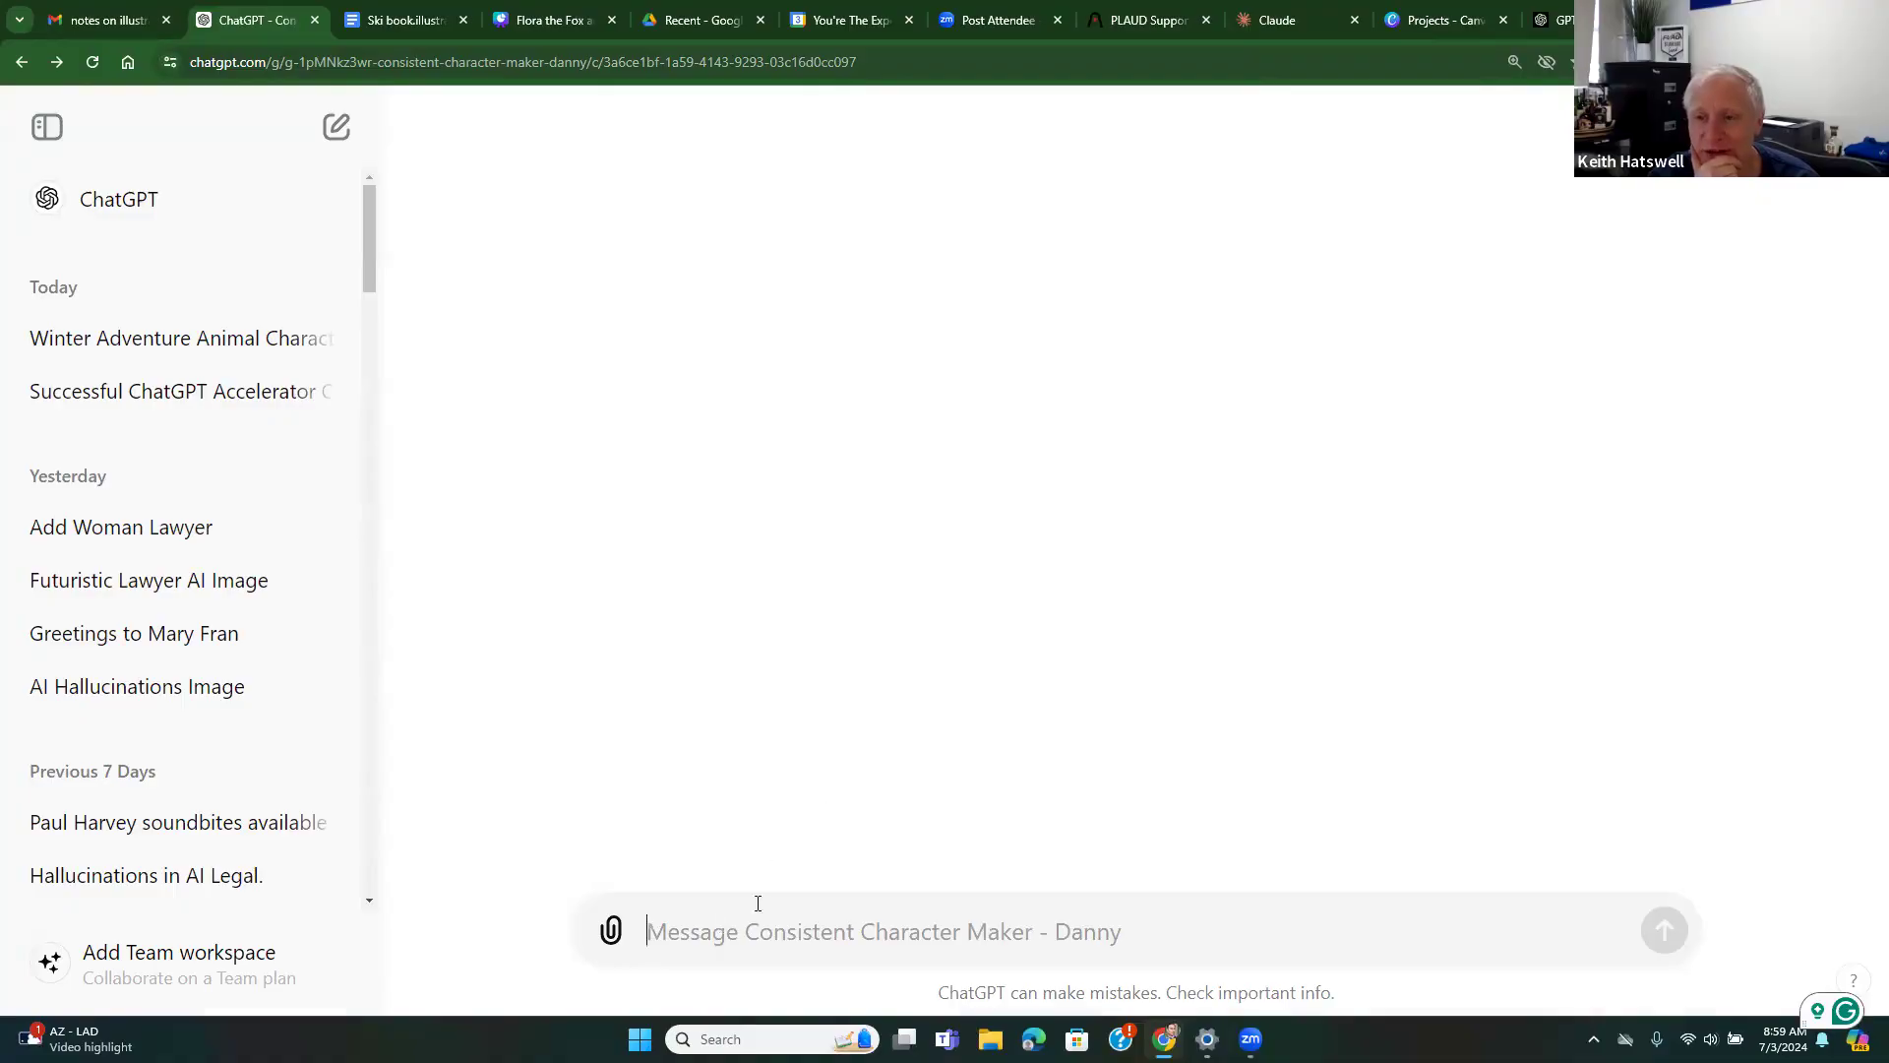
View the group image in the winter adventure chat, and switch to the Flora the Fox and Friends design in Canva to show page 2
{"action": "left_click", "coordinate": [117, 337]}
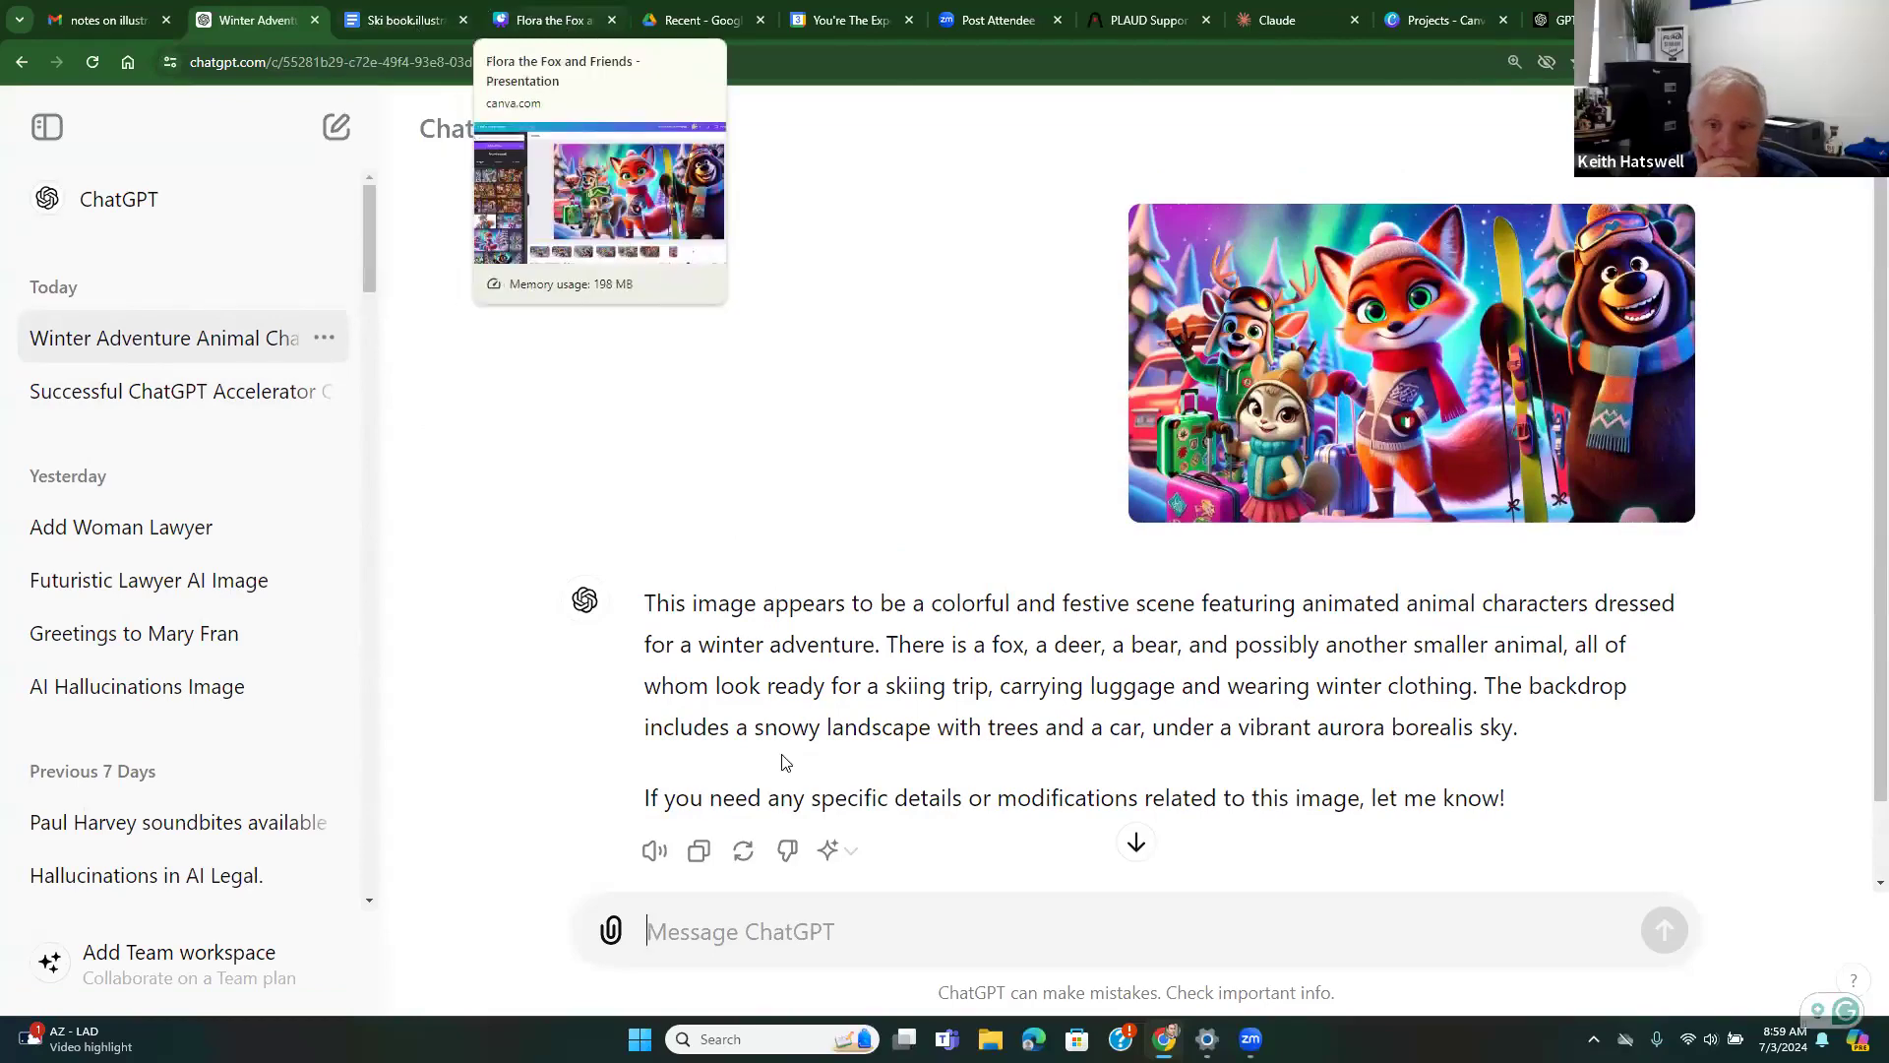
{"action": "key", "text": "ctrl+4"}
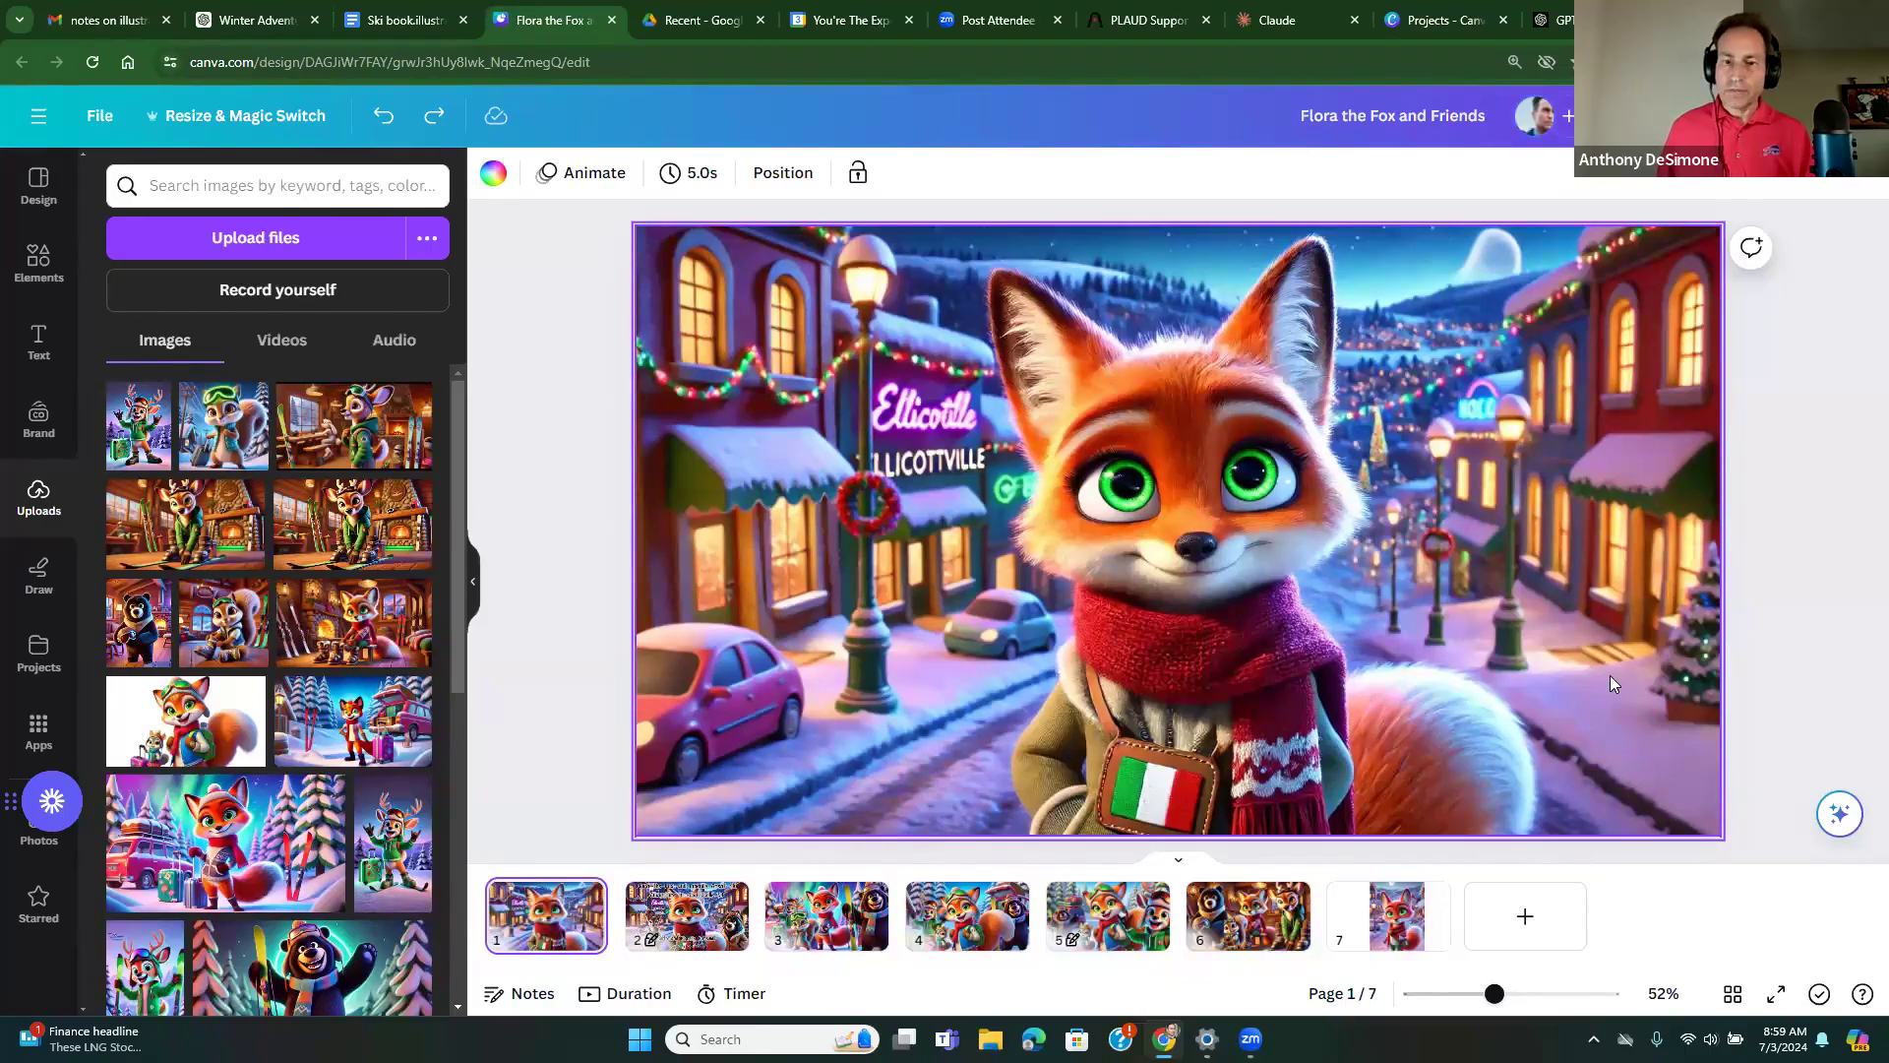
{"action": "left_click", "coordinate": [812, 933]}
{"action": "left_click", "coordinate": [693, 929]}
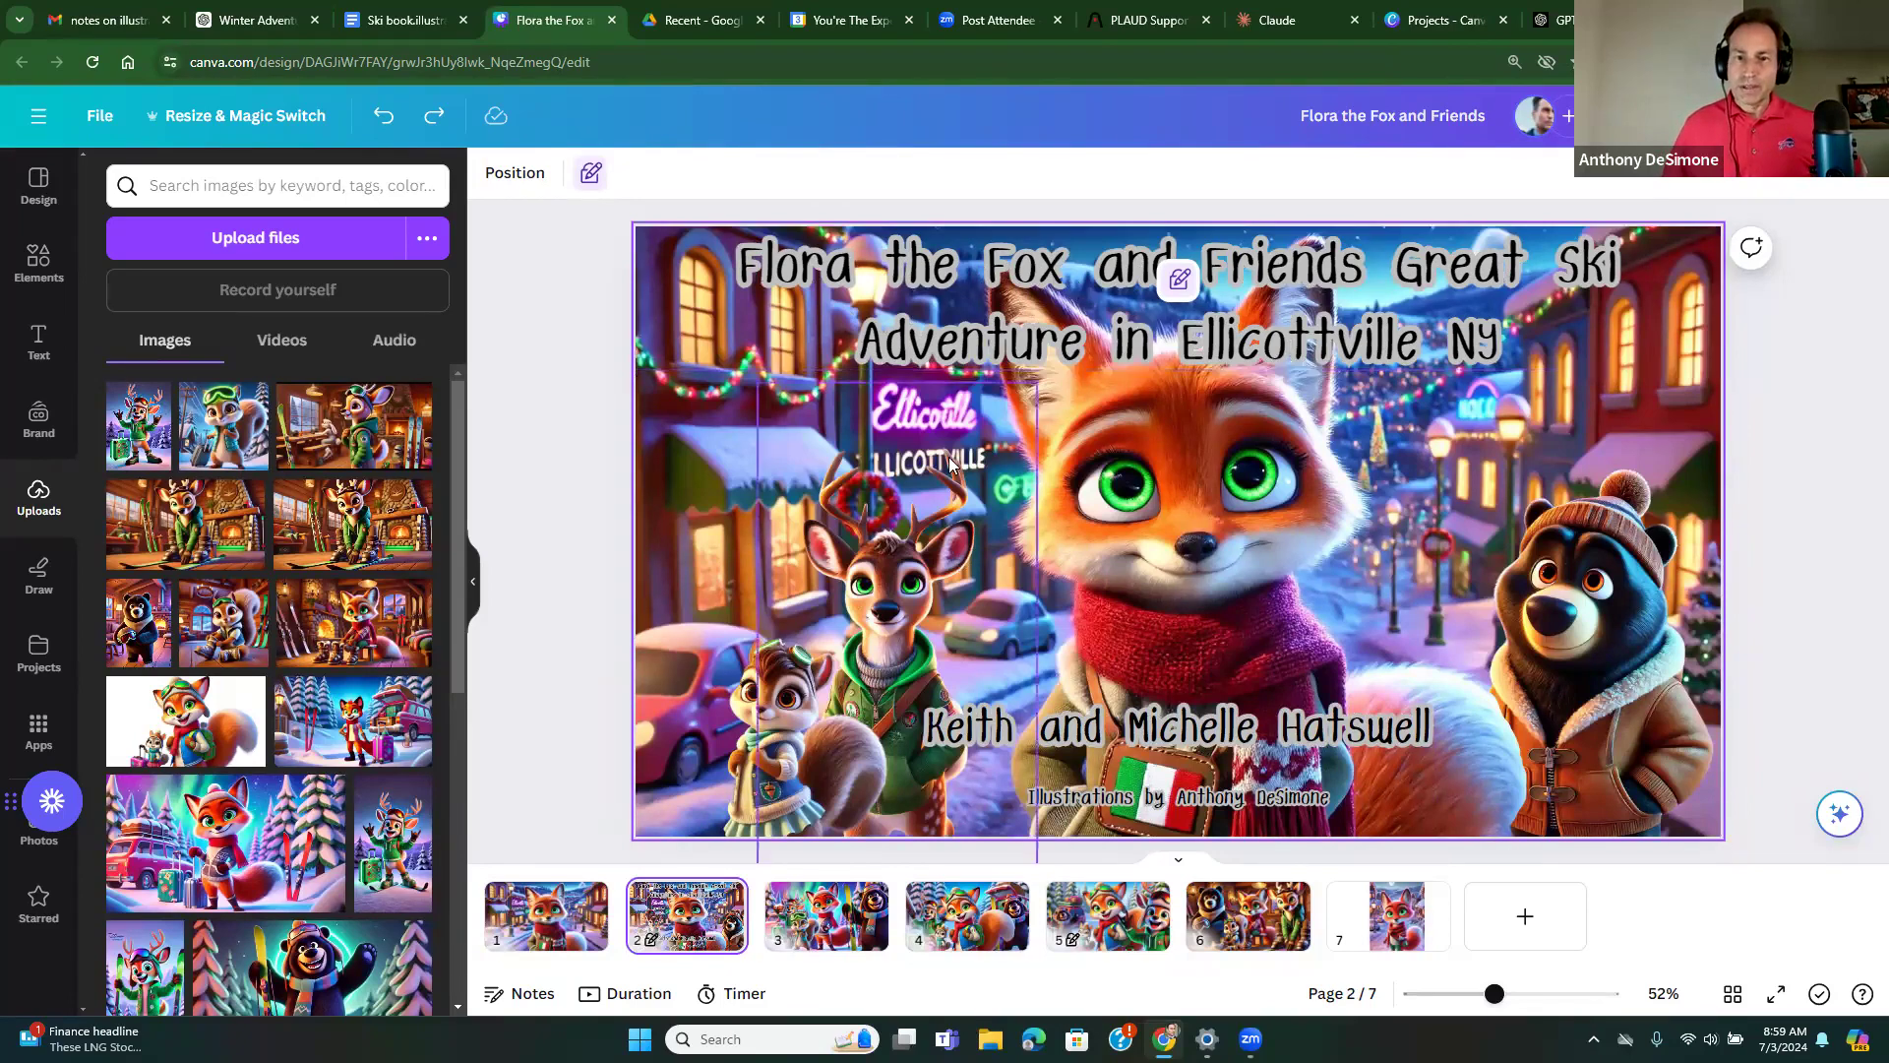
Switch to the ski book illustration notes and check the book title and cover description
{"action": "left_click", "coordinate": [373, 21]}
{"action": "scroll", "coordinate": [616, 480], "scroll_direction": "up", "scroll_amount": 1}
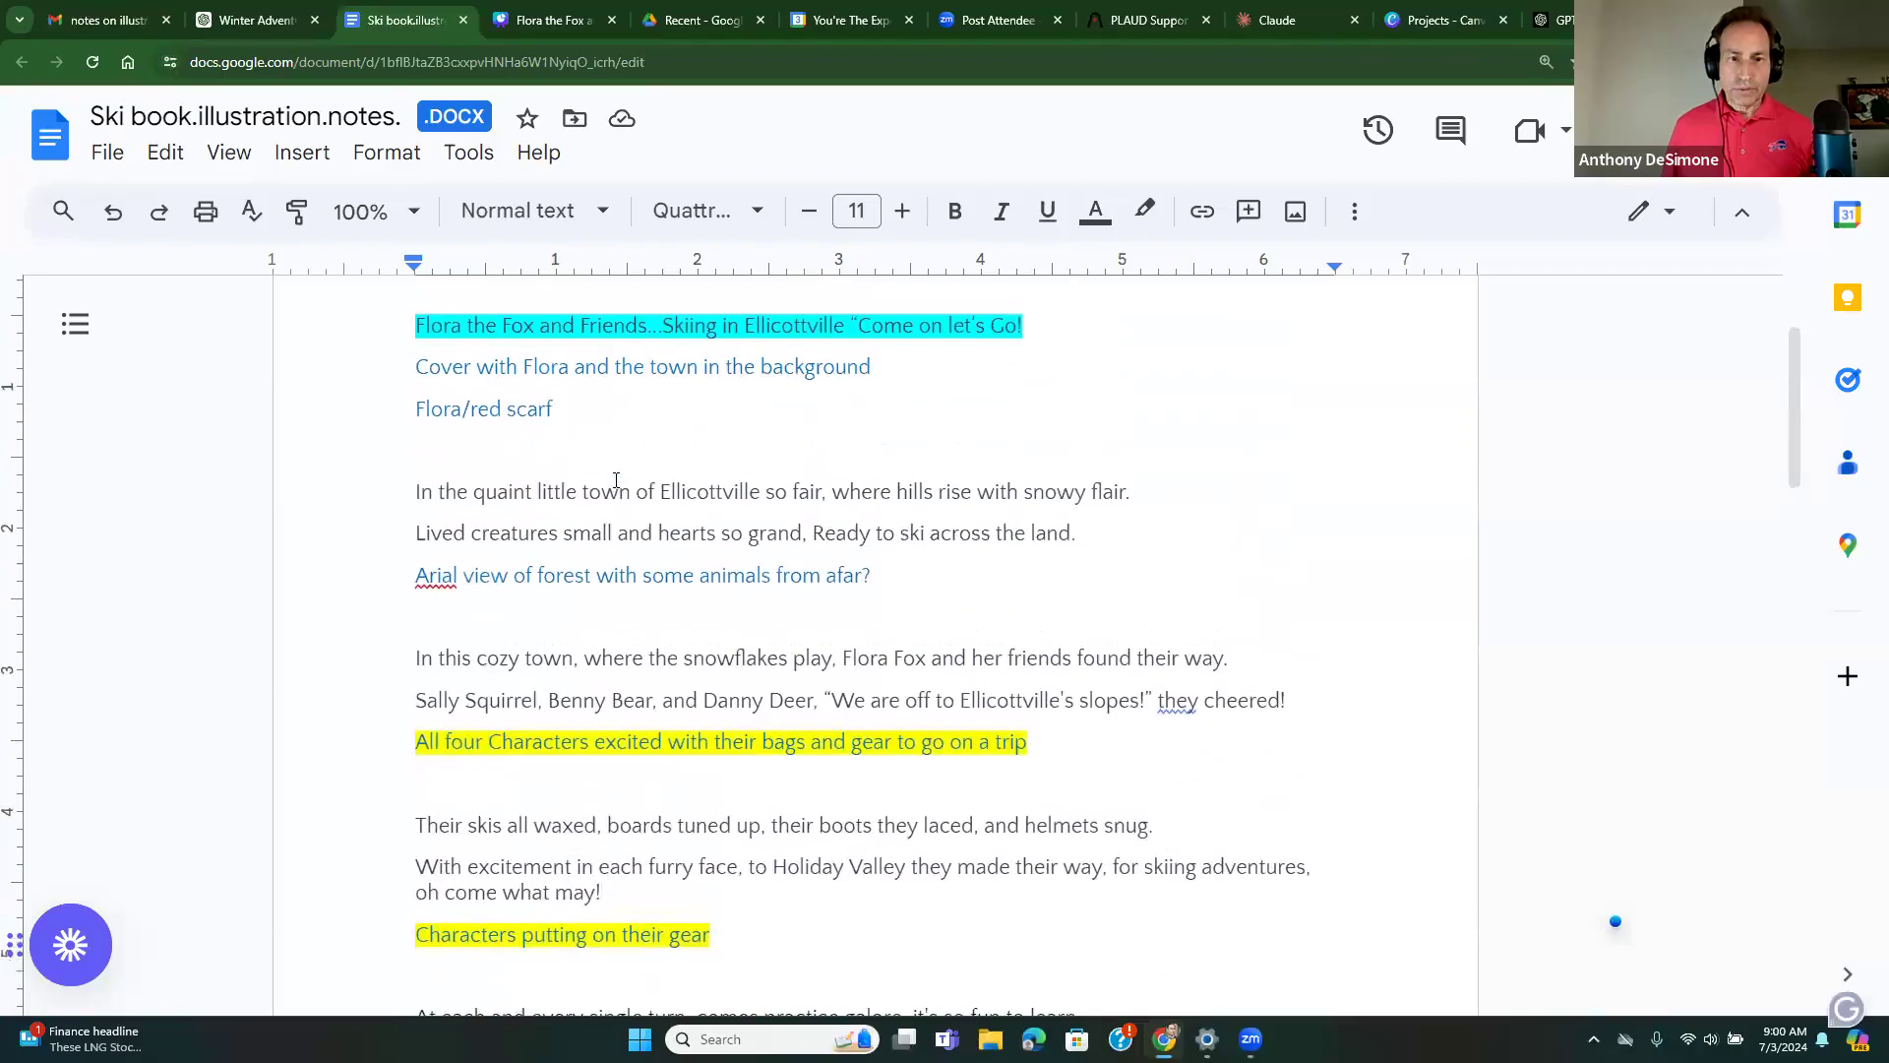
{"action": "scroll", "coordinate": [545, 531], "scroll_direction": "down", "scroll_amount": 2}
{"action": "scroll", "coordinate": [545, 531], "scroll_direction": "up", "scroll_amount": 4}
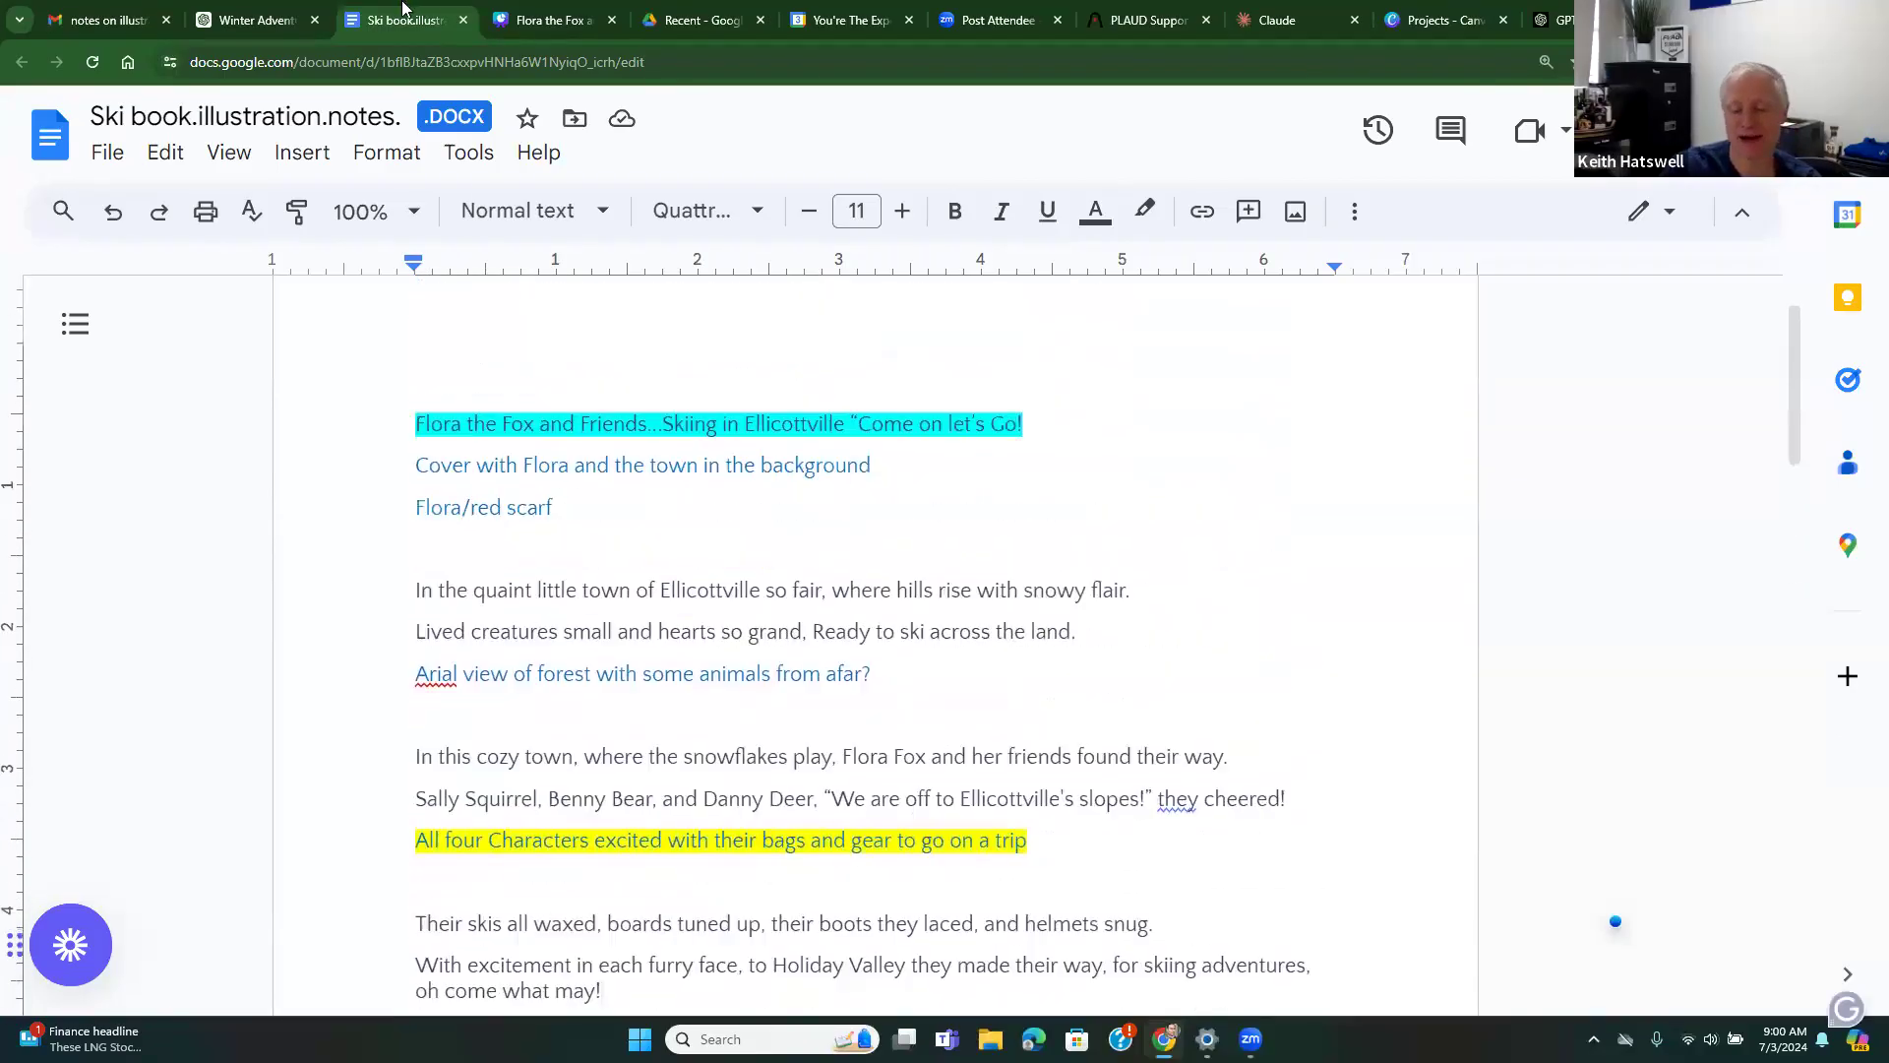
Switch back to the Canva design, unlock the book title on the page 2 cover and delete its text
{"action": "left_click", "coordinate": [556, 19]}
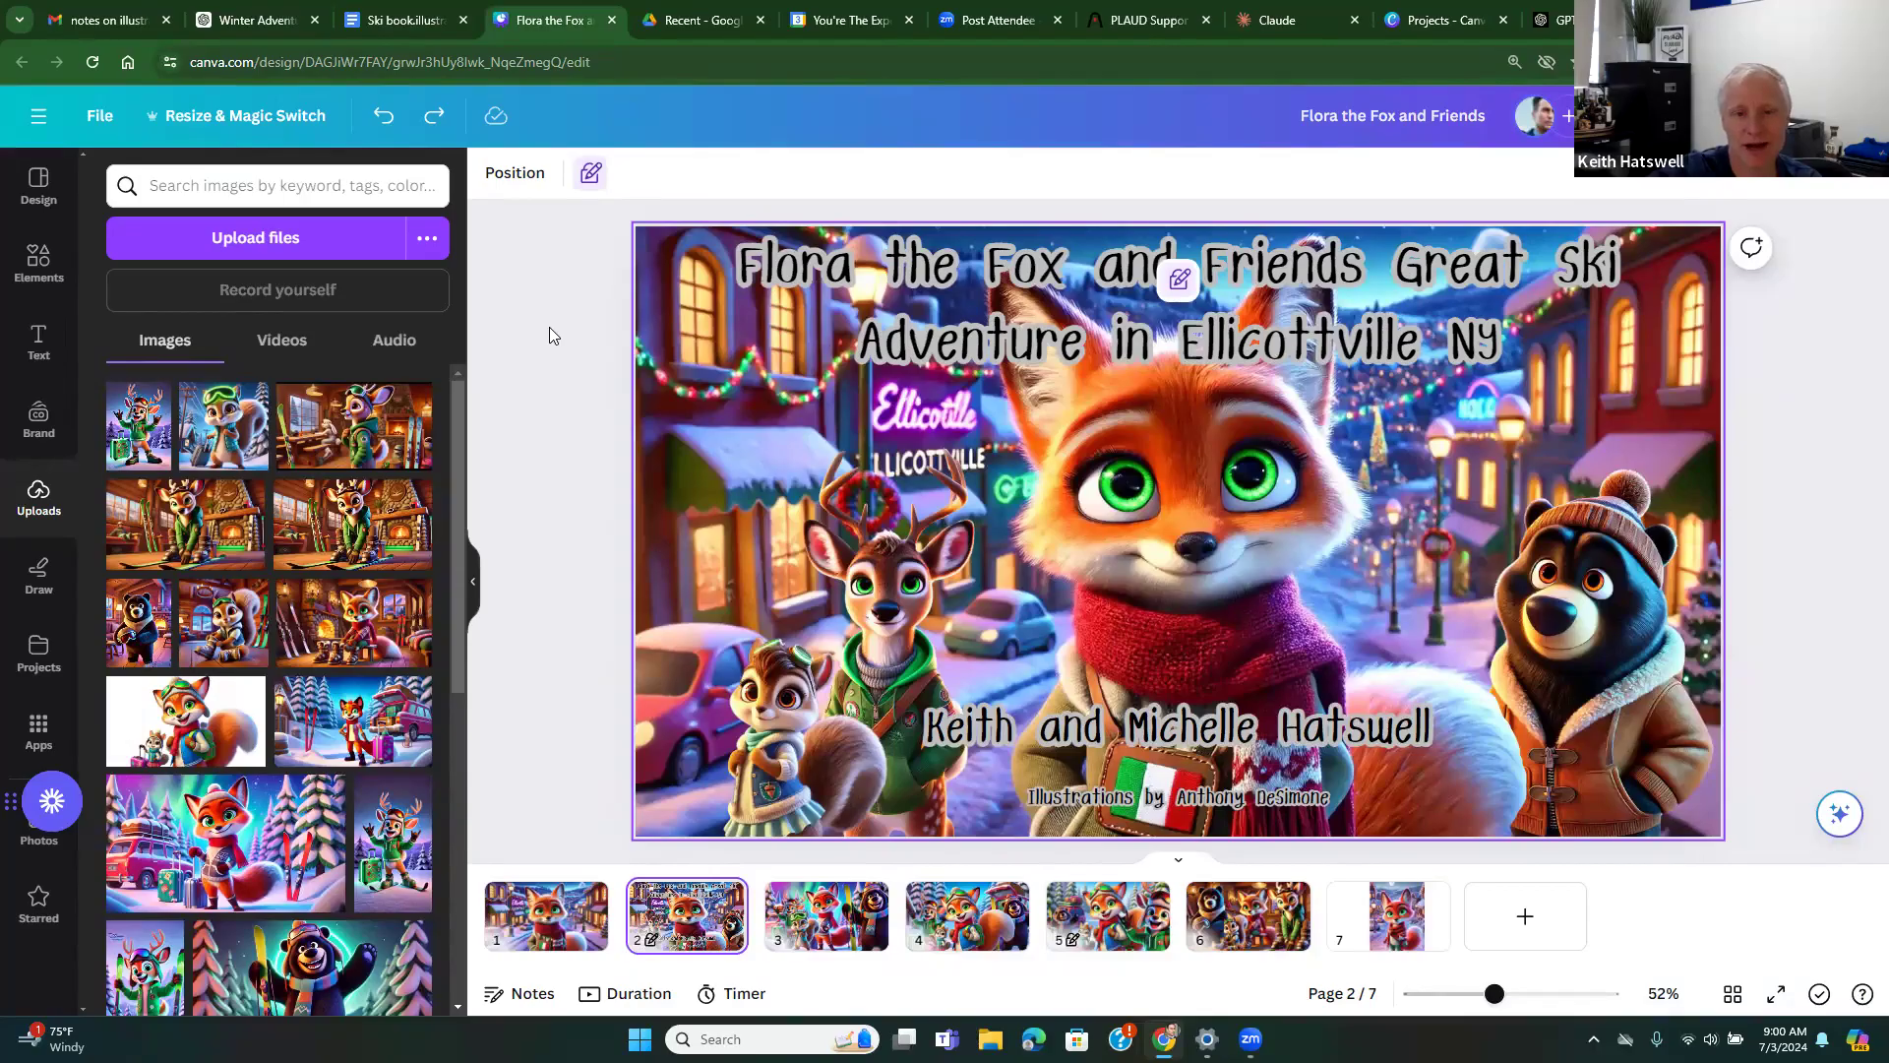
{"action": "left_click", "coordinate": [1222, 277]}
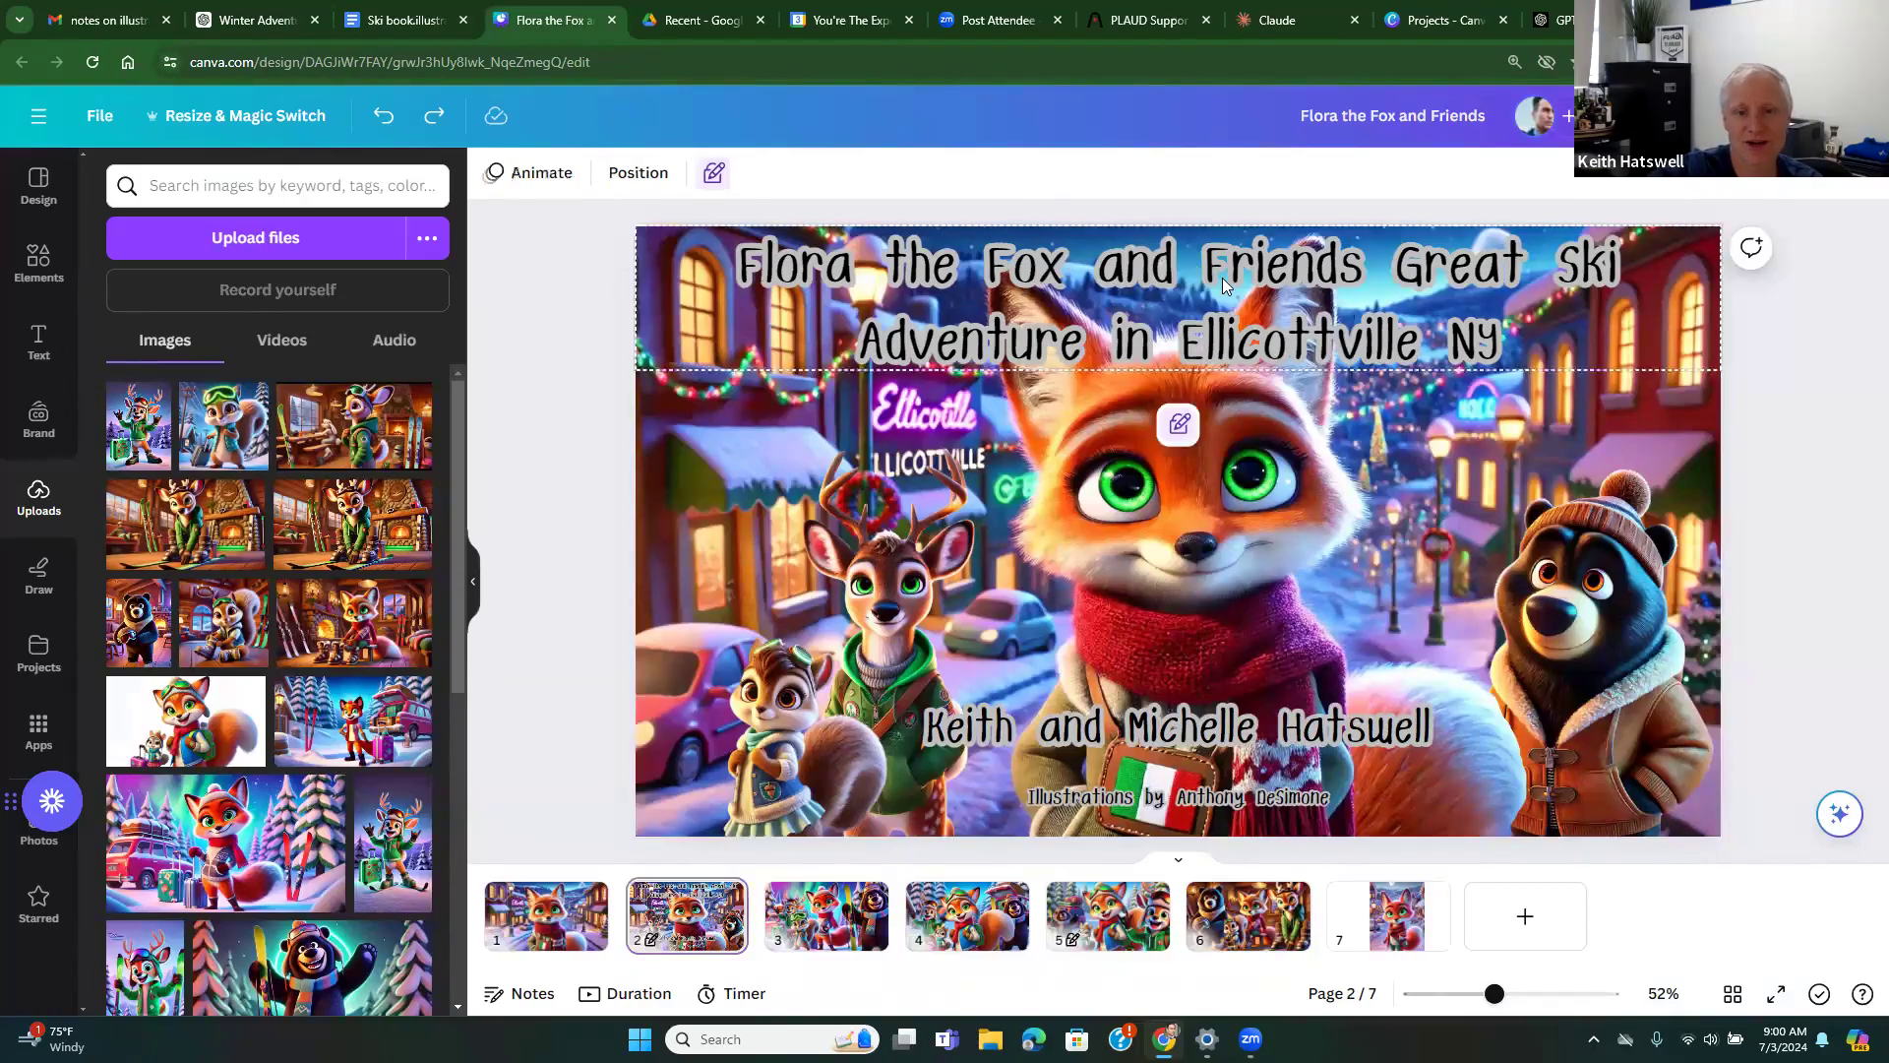
{"action": "left_click", "coordinate": [1180, 425]}
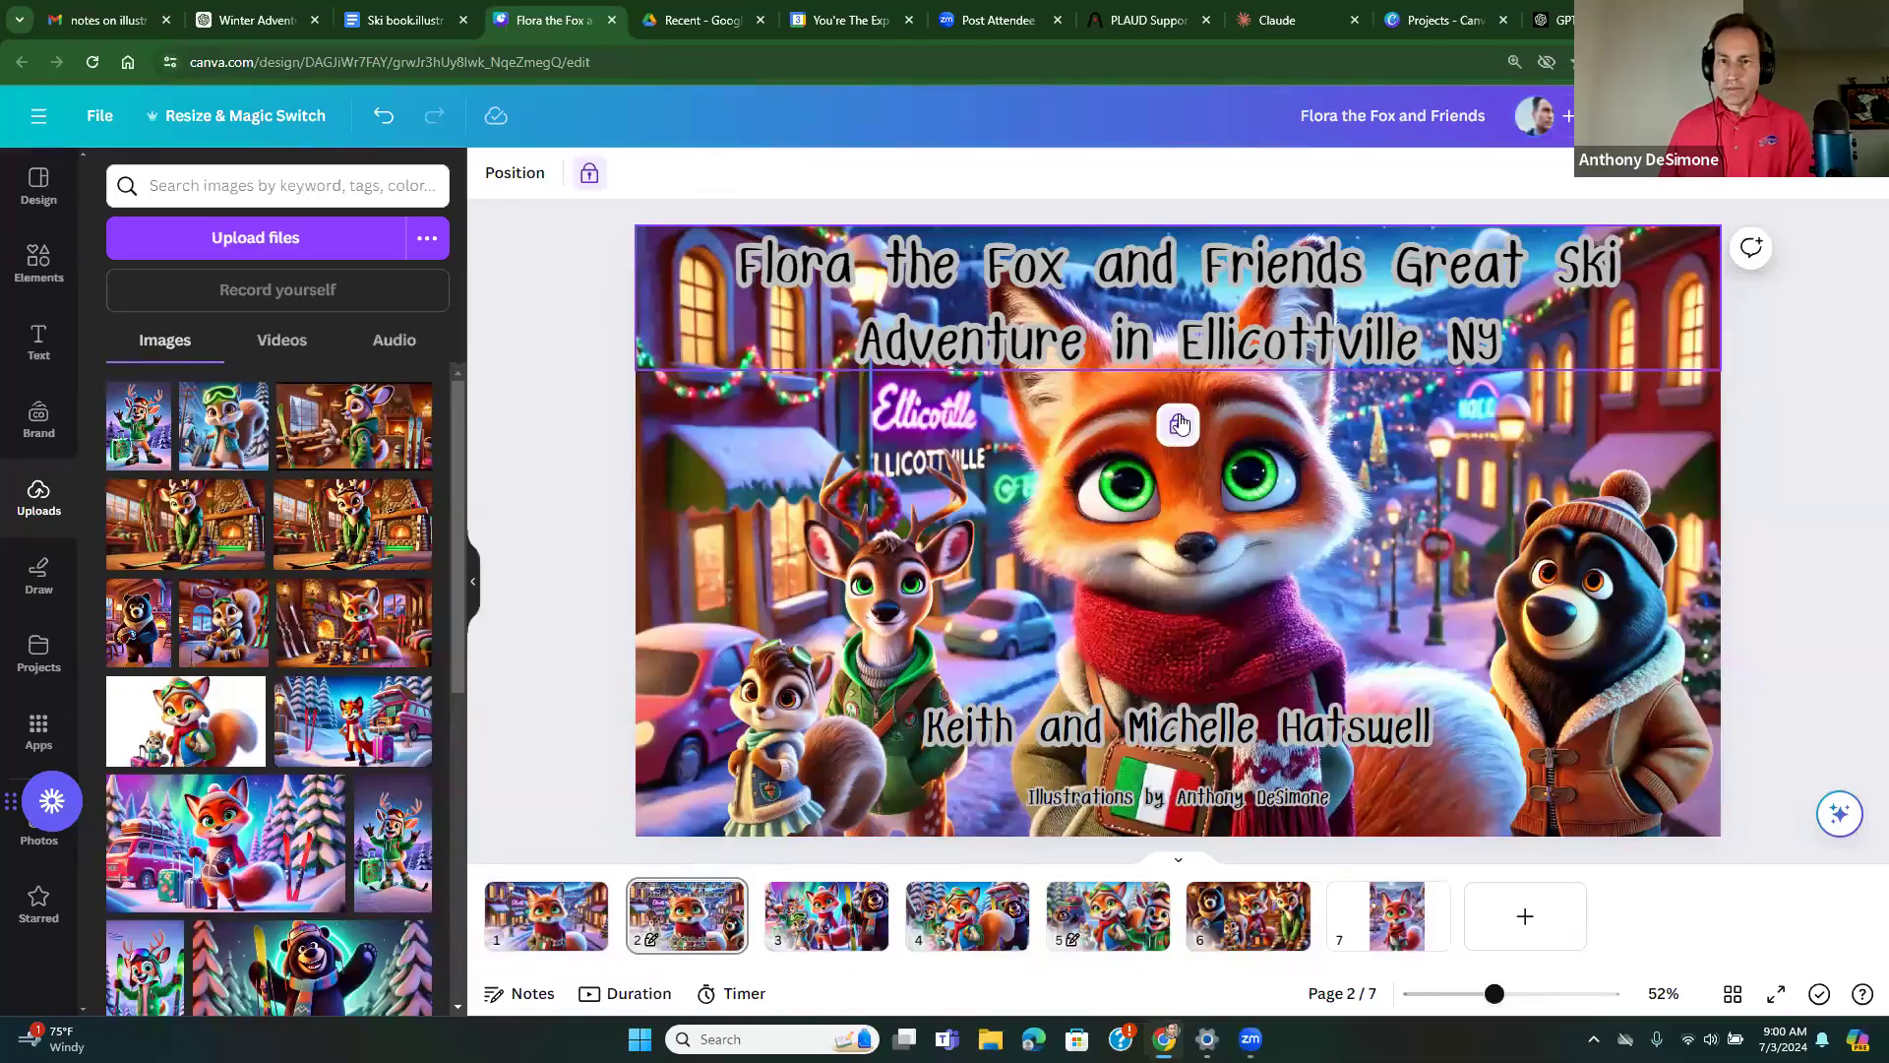
{"action": "left_click", "coordinate": [1179, 429]}
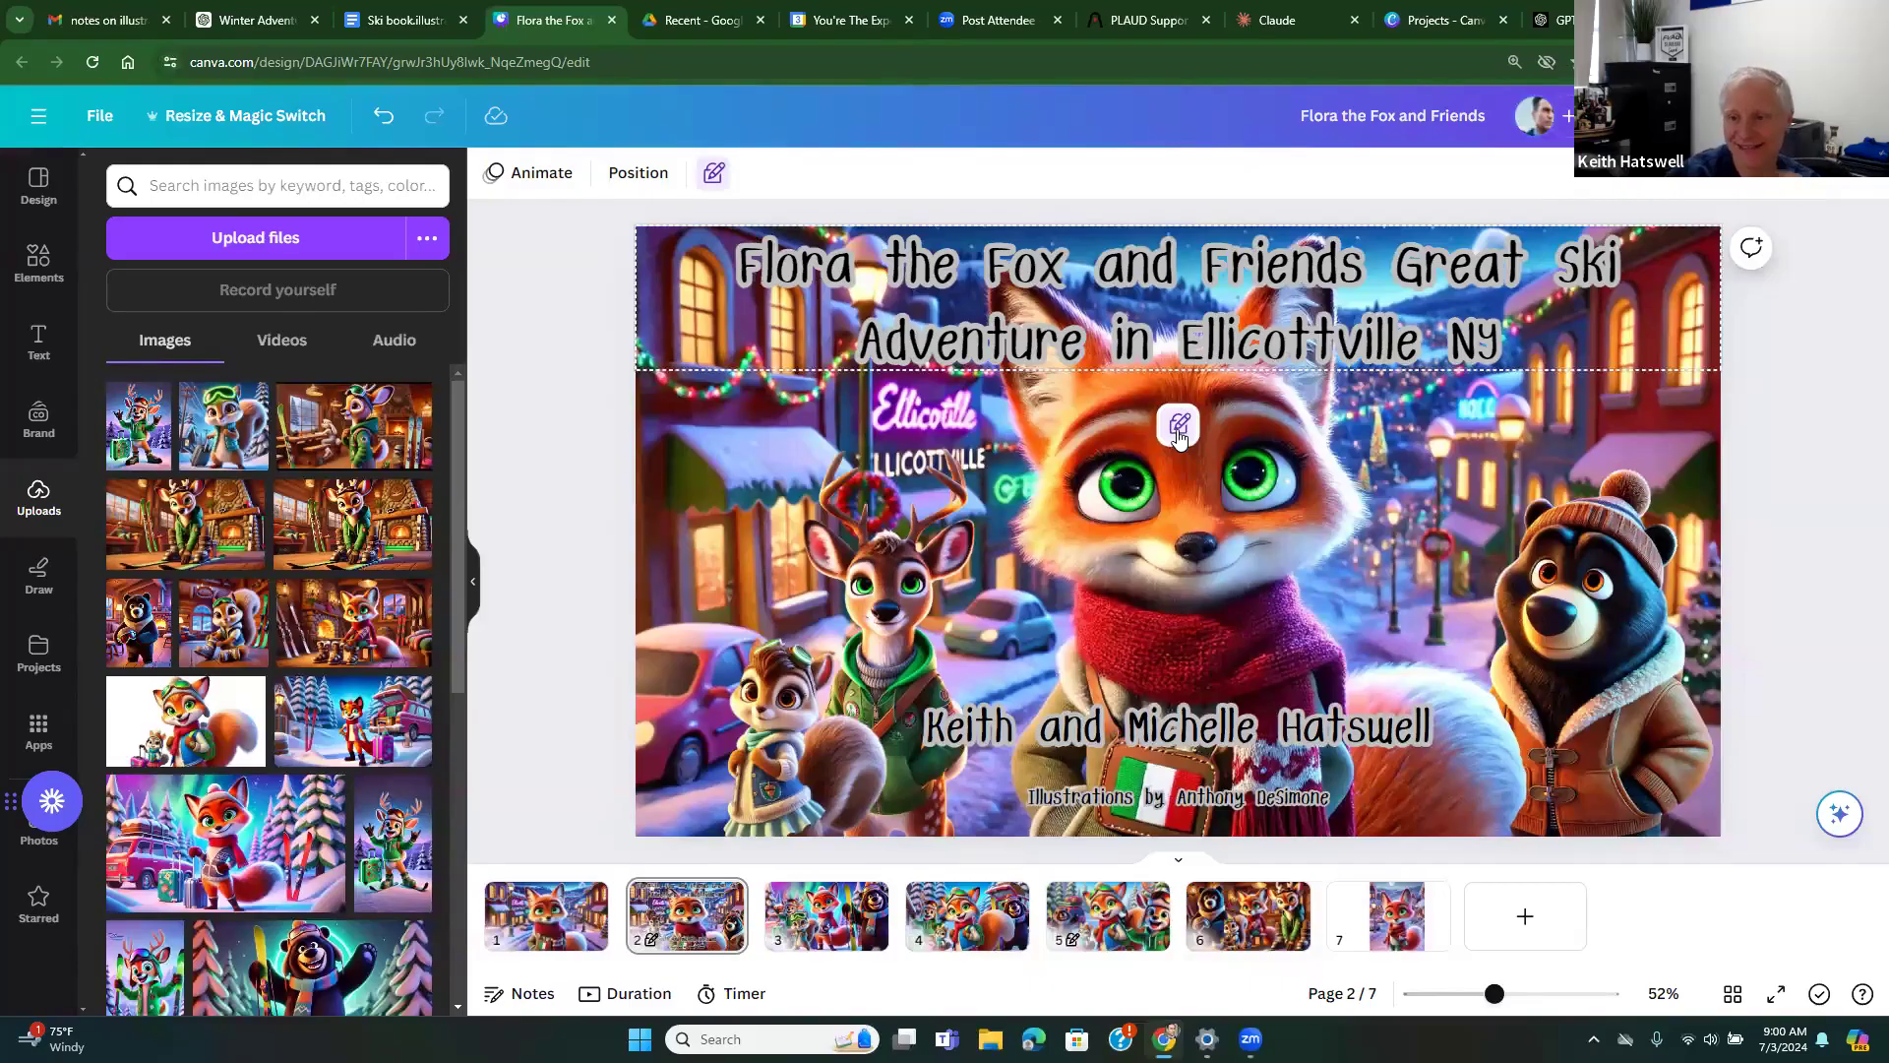
{"action": "left_click", "coordinate": [1179, 429]}
{"action": "left_click", "coordinate": [1176, 439]}
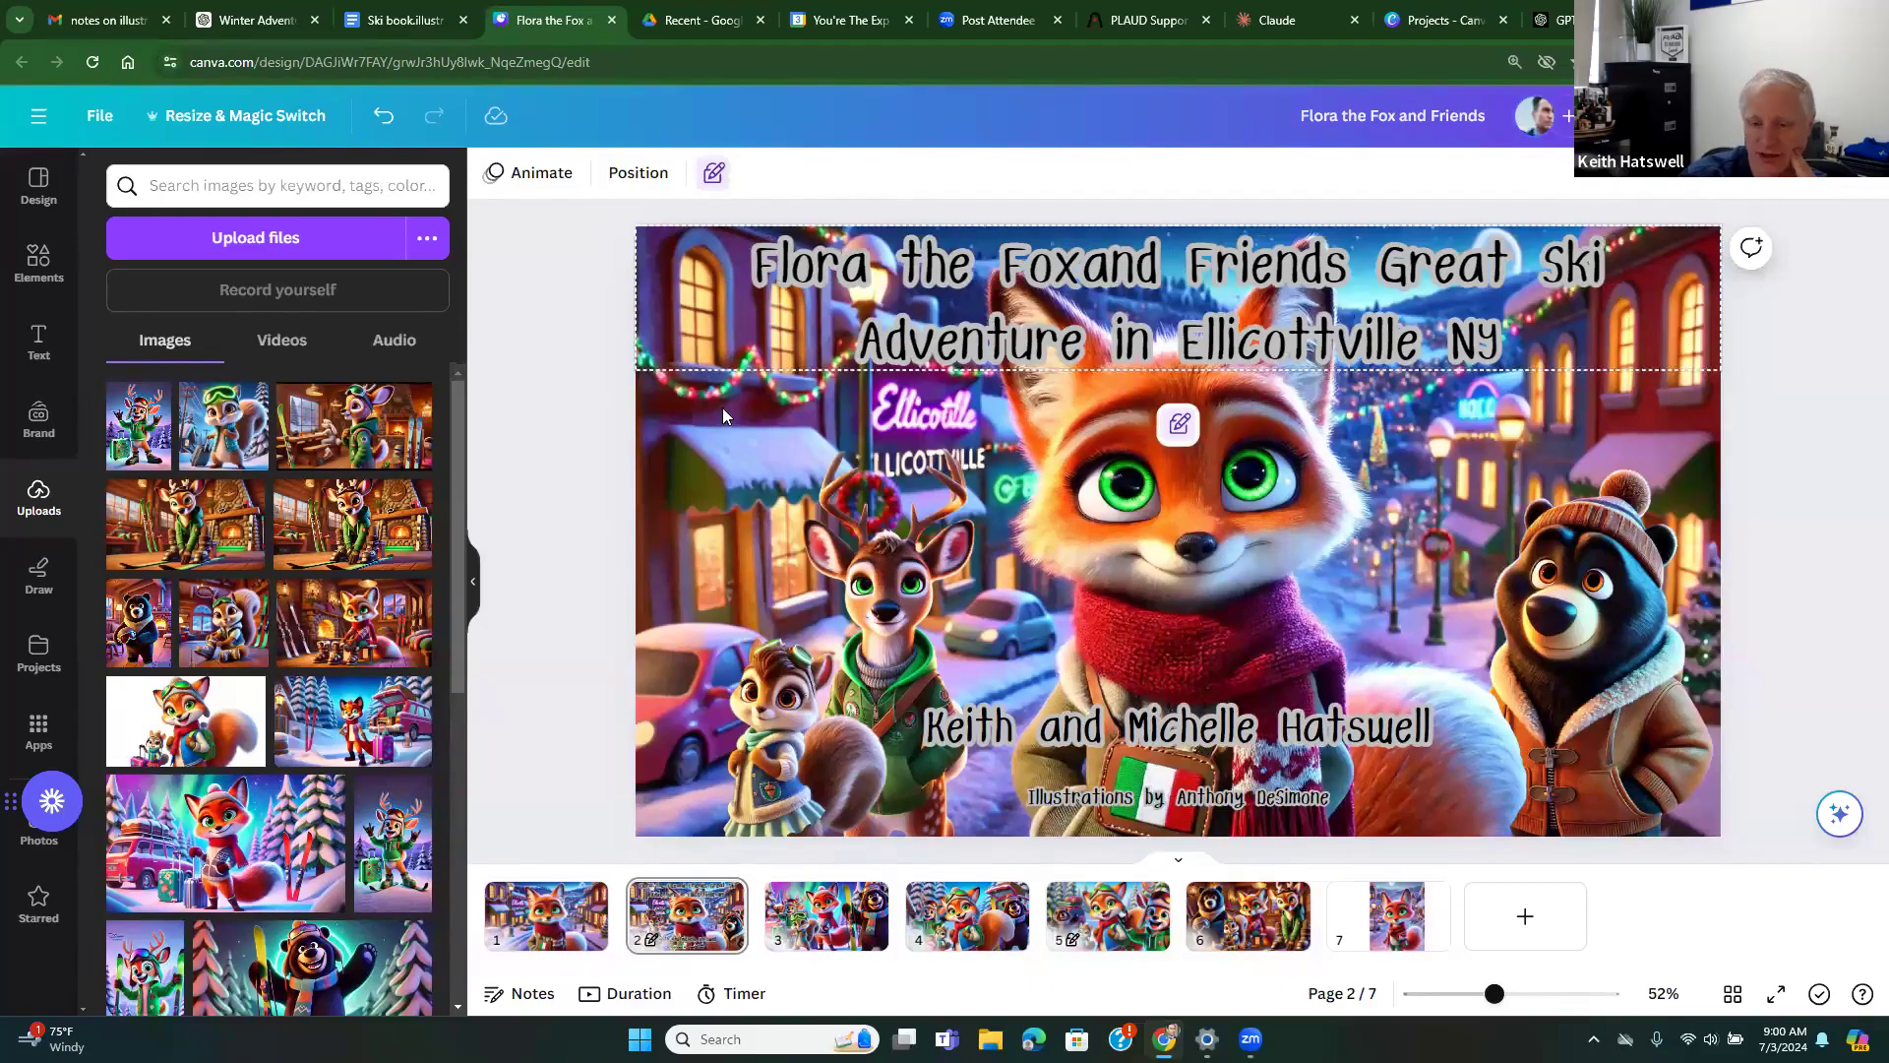
{"action": "left_click", "coordinate": [722, 407]}
{"action": "left_click", "coordinate": [720, 368]}
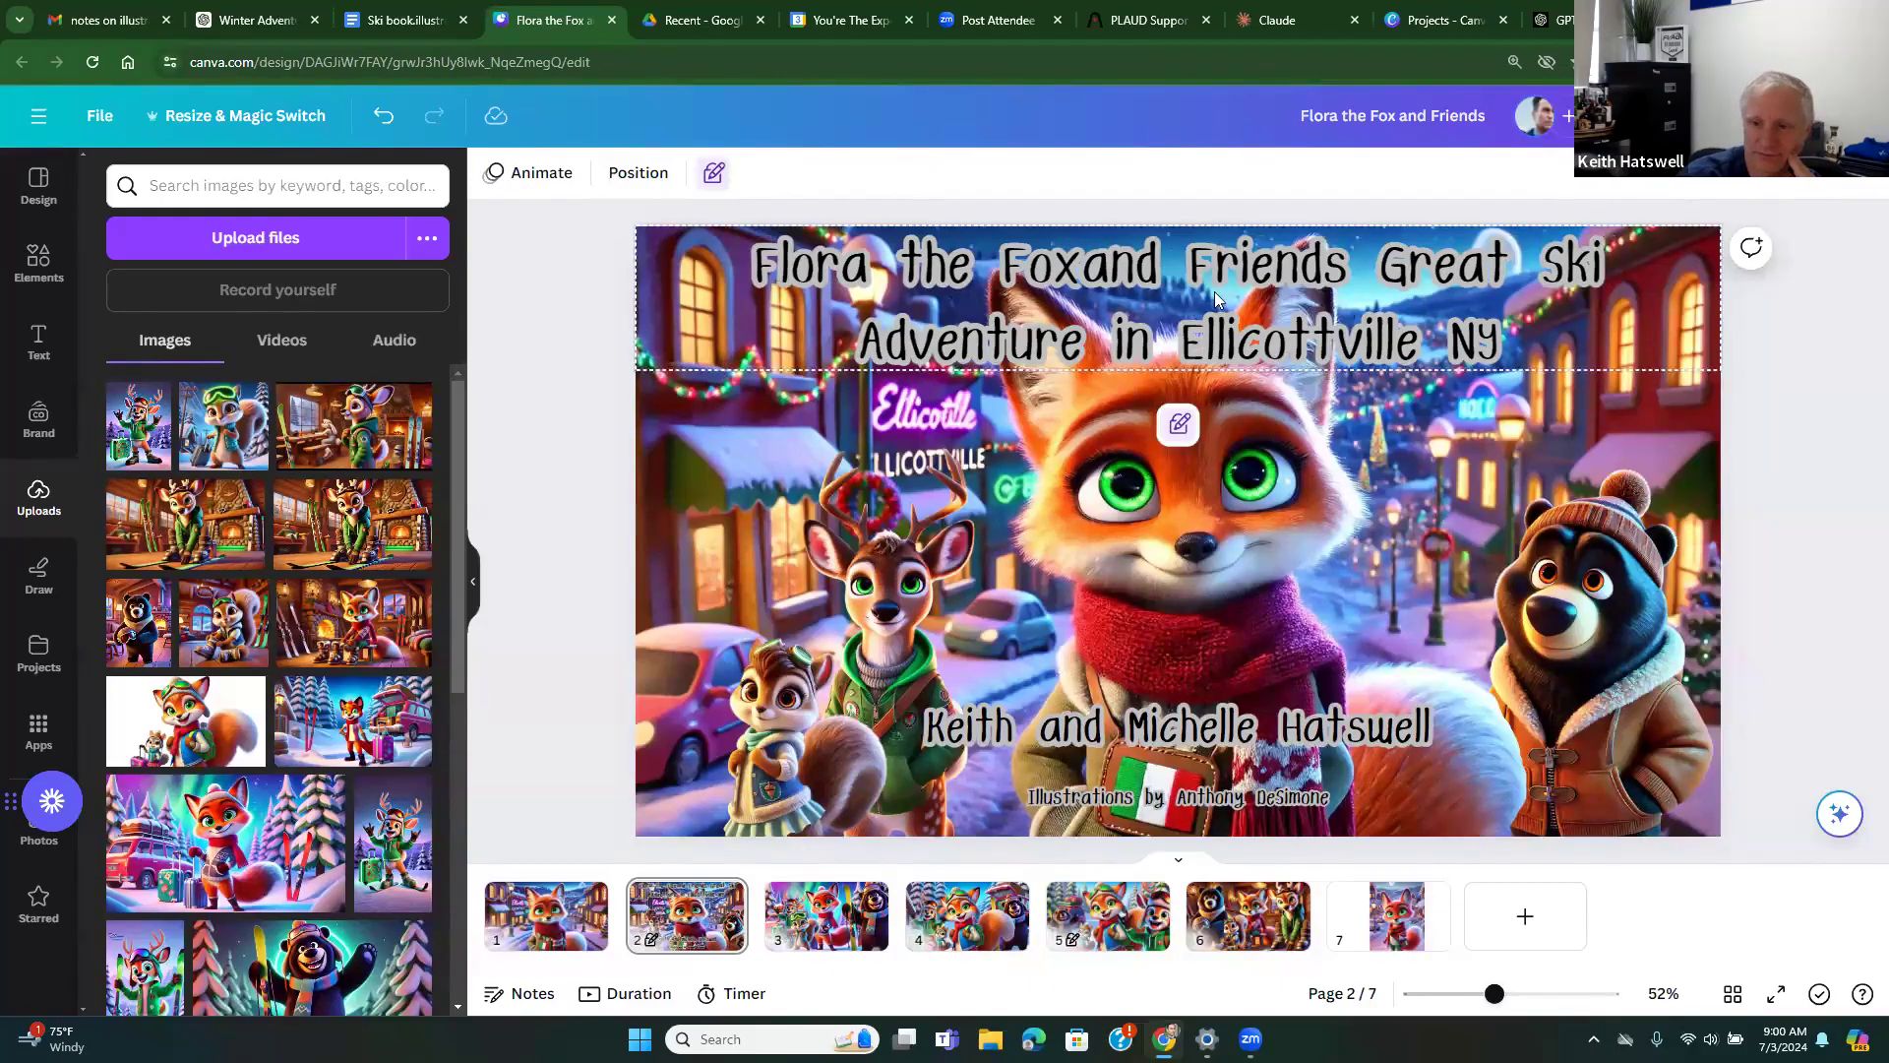
{"action": "key", "text": "Delete"}
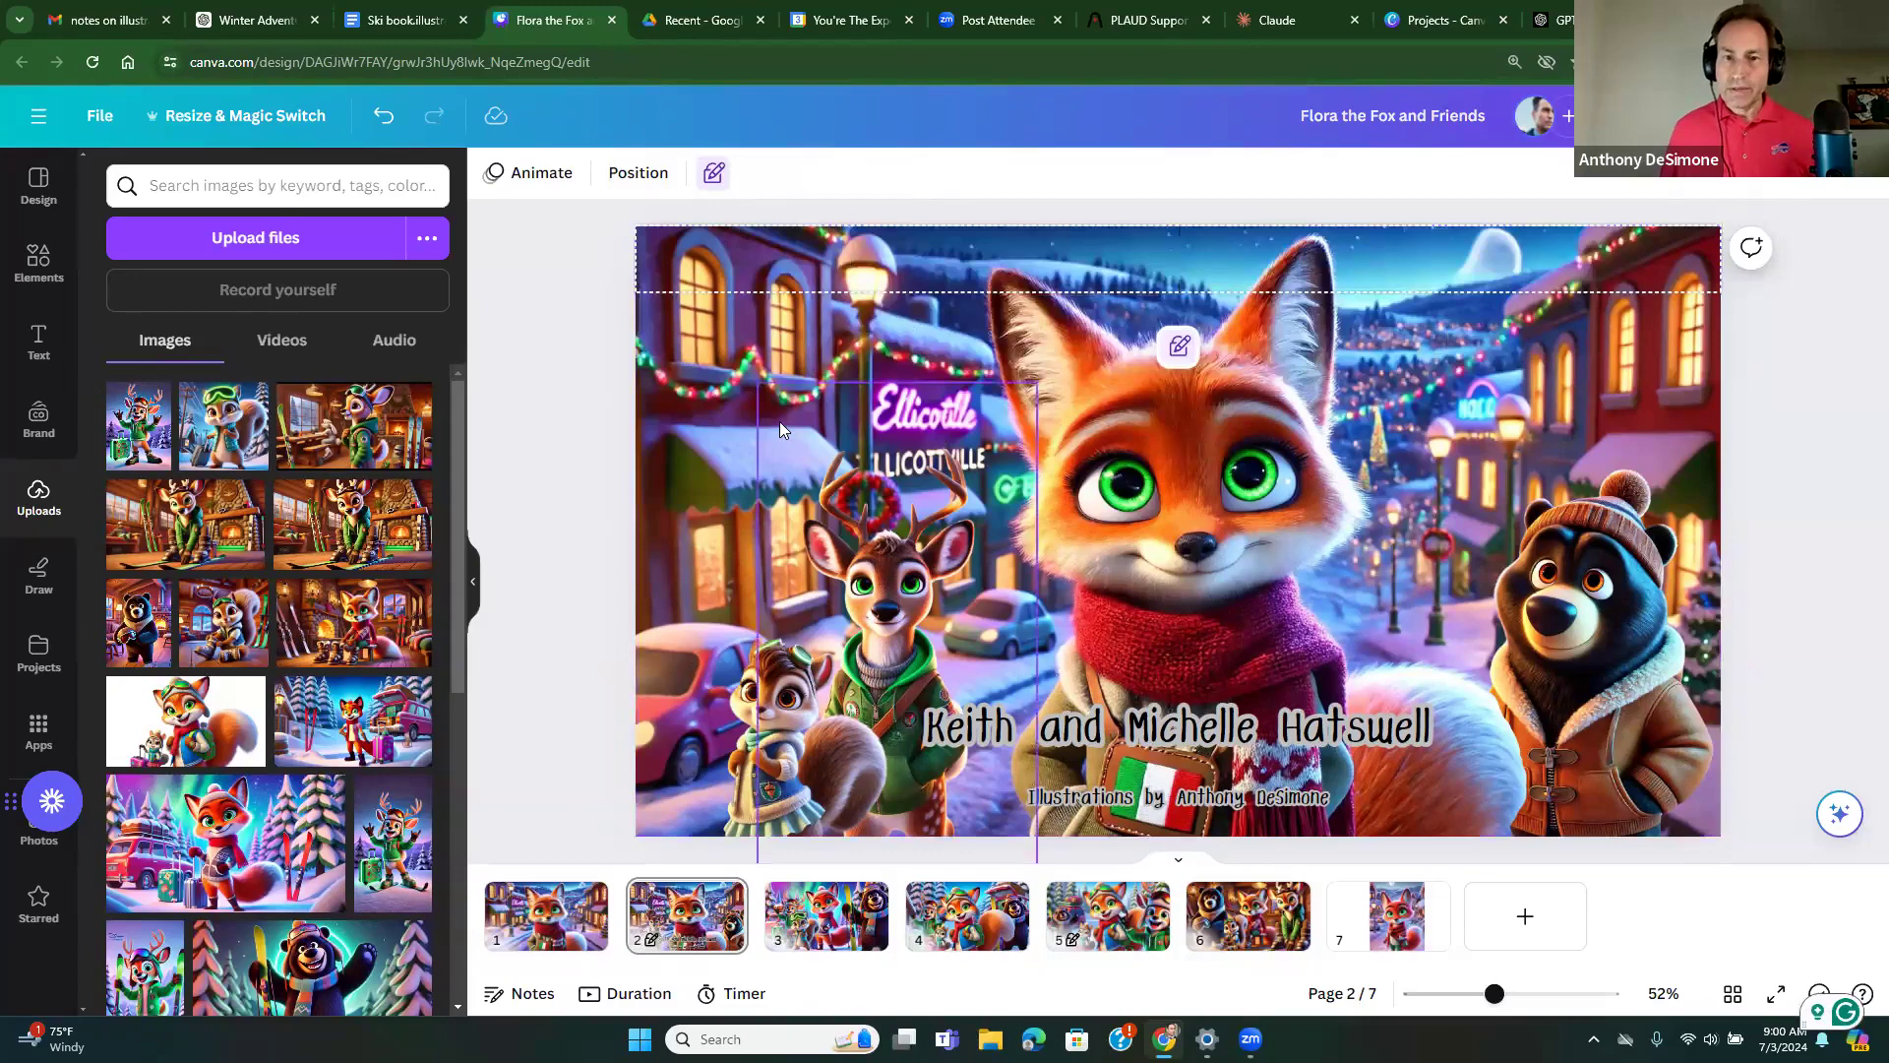
{"action": "left_click", "coordinate": [780, 421]}
Delete the authors' names and the illustrator credit from the page 2 cover
{"action": "left_click", "coordinate": [1259, 728]}
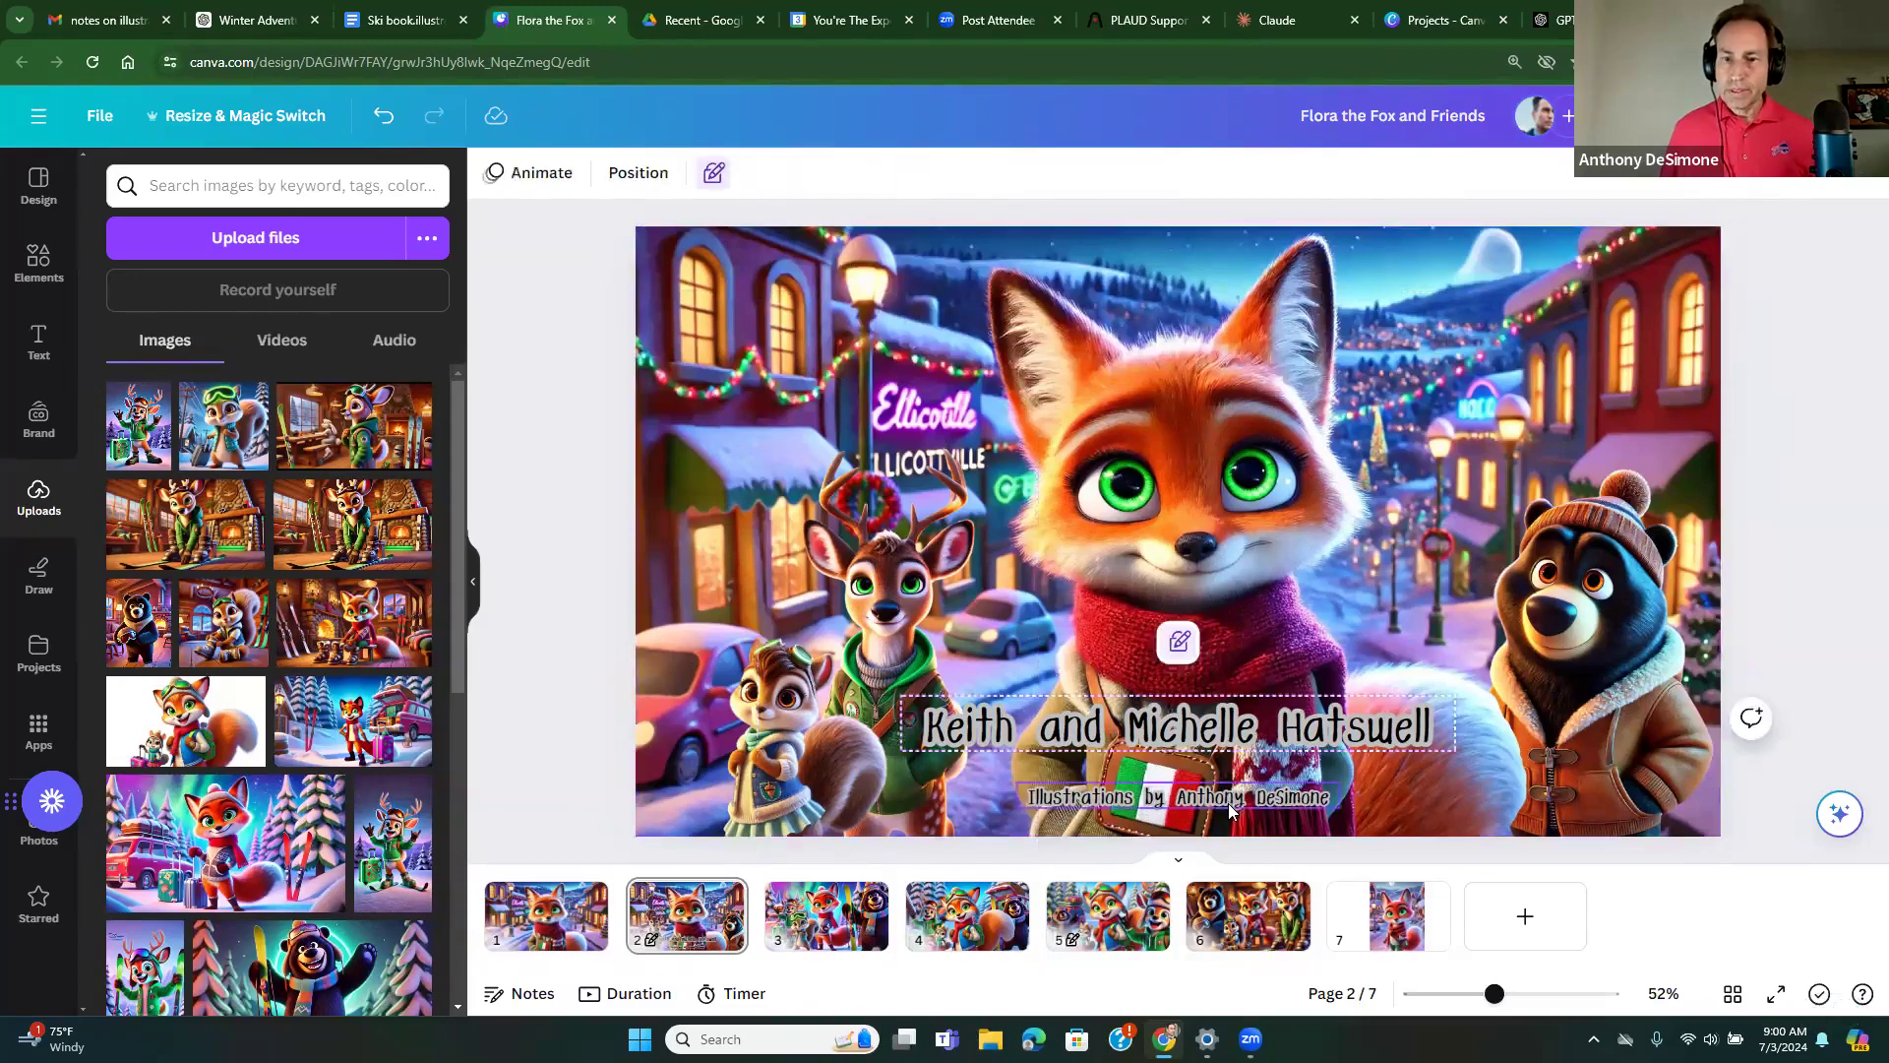
{"action": "key", "text": "Delete"}
{"action": "left_click_drag", "start_coordinate": [1333, 799], "coordinate": [1027, 793]}
{"action": "key", "text": "Delete"}
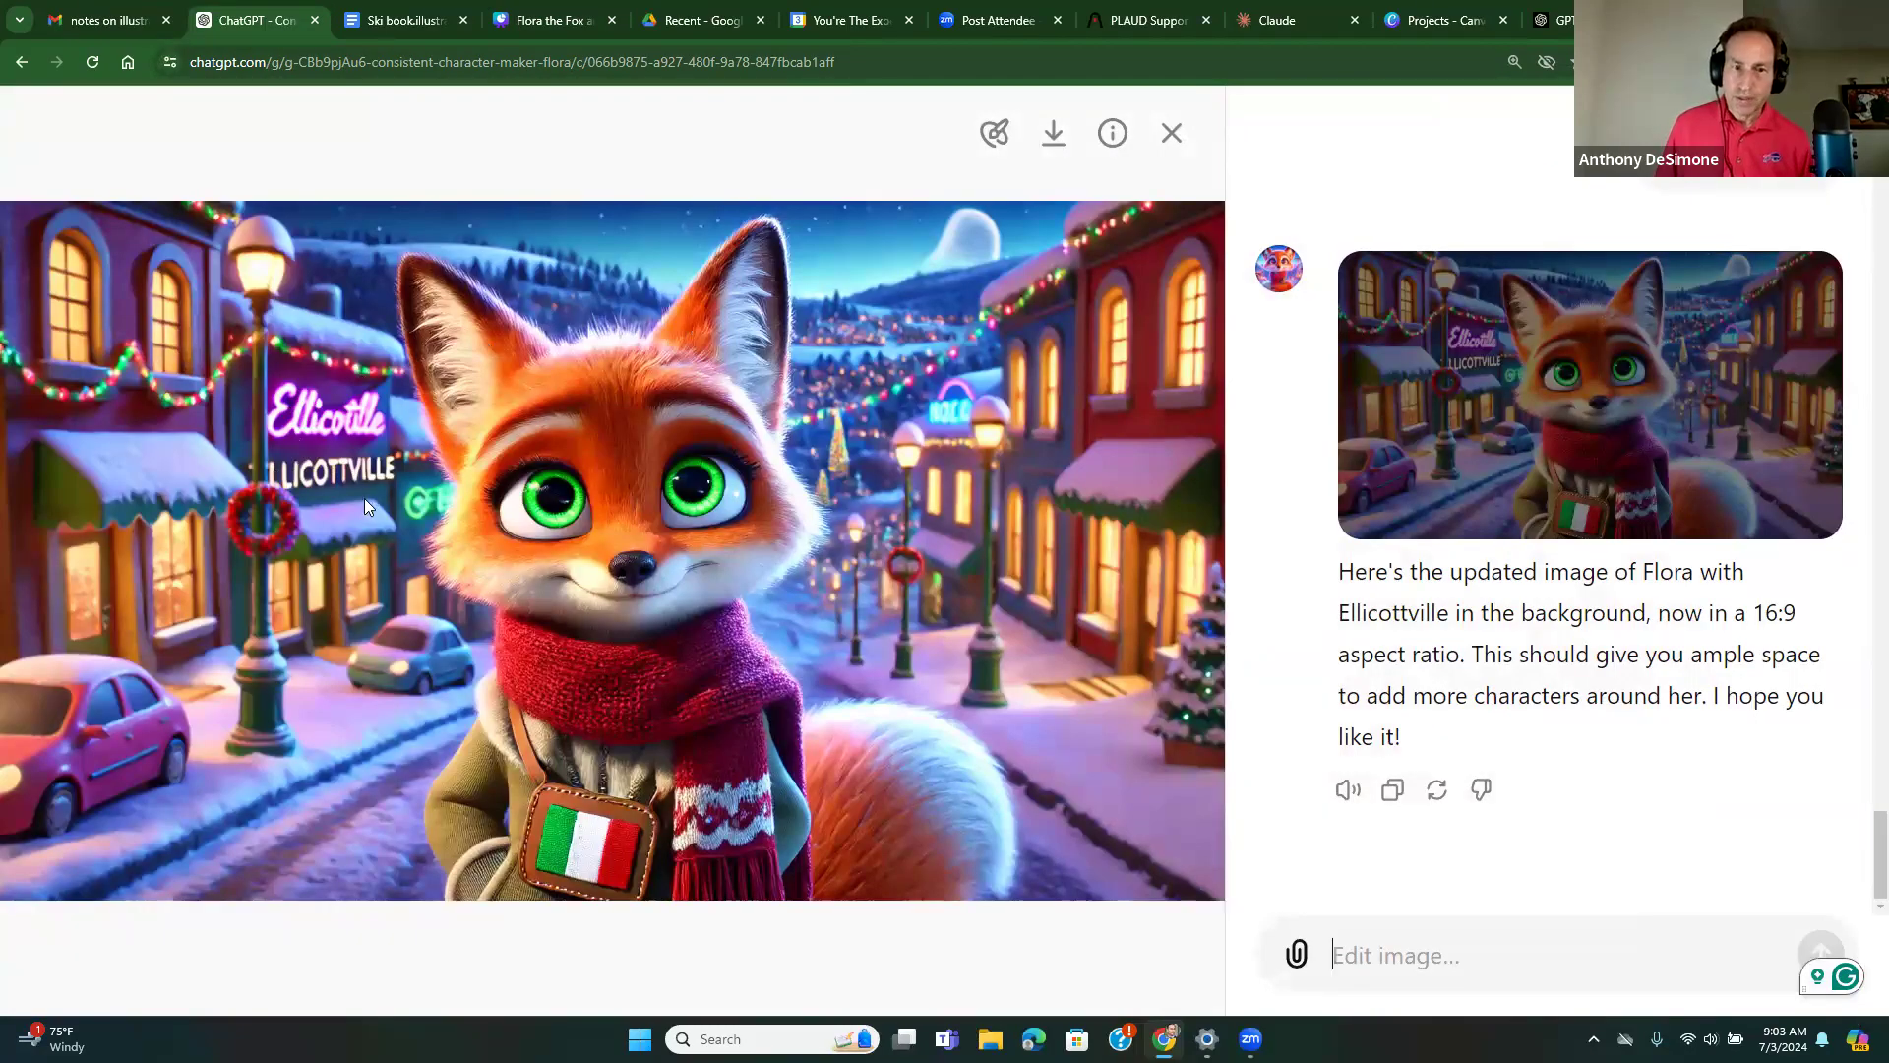
Start an area edit of the Flora image, reduce the brush size, and select the purple neon Ellicottville sign
{"action": "left_click", "coordinate": [995, 138]}
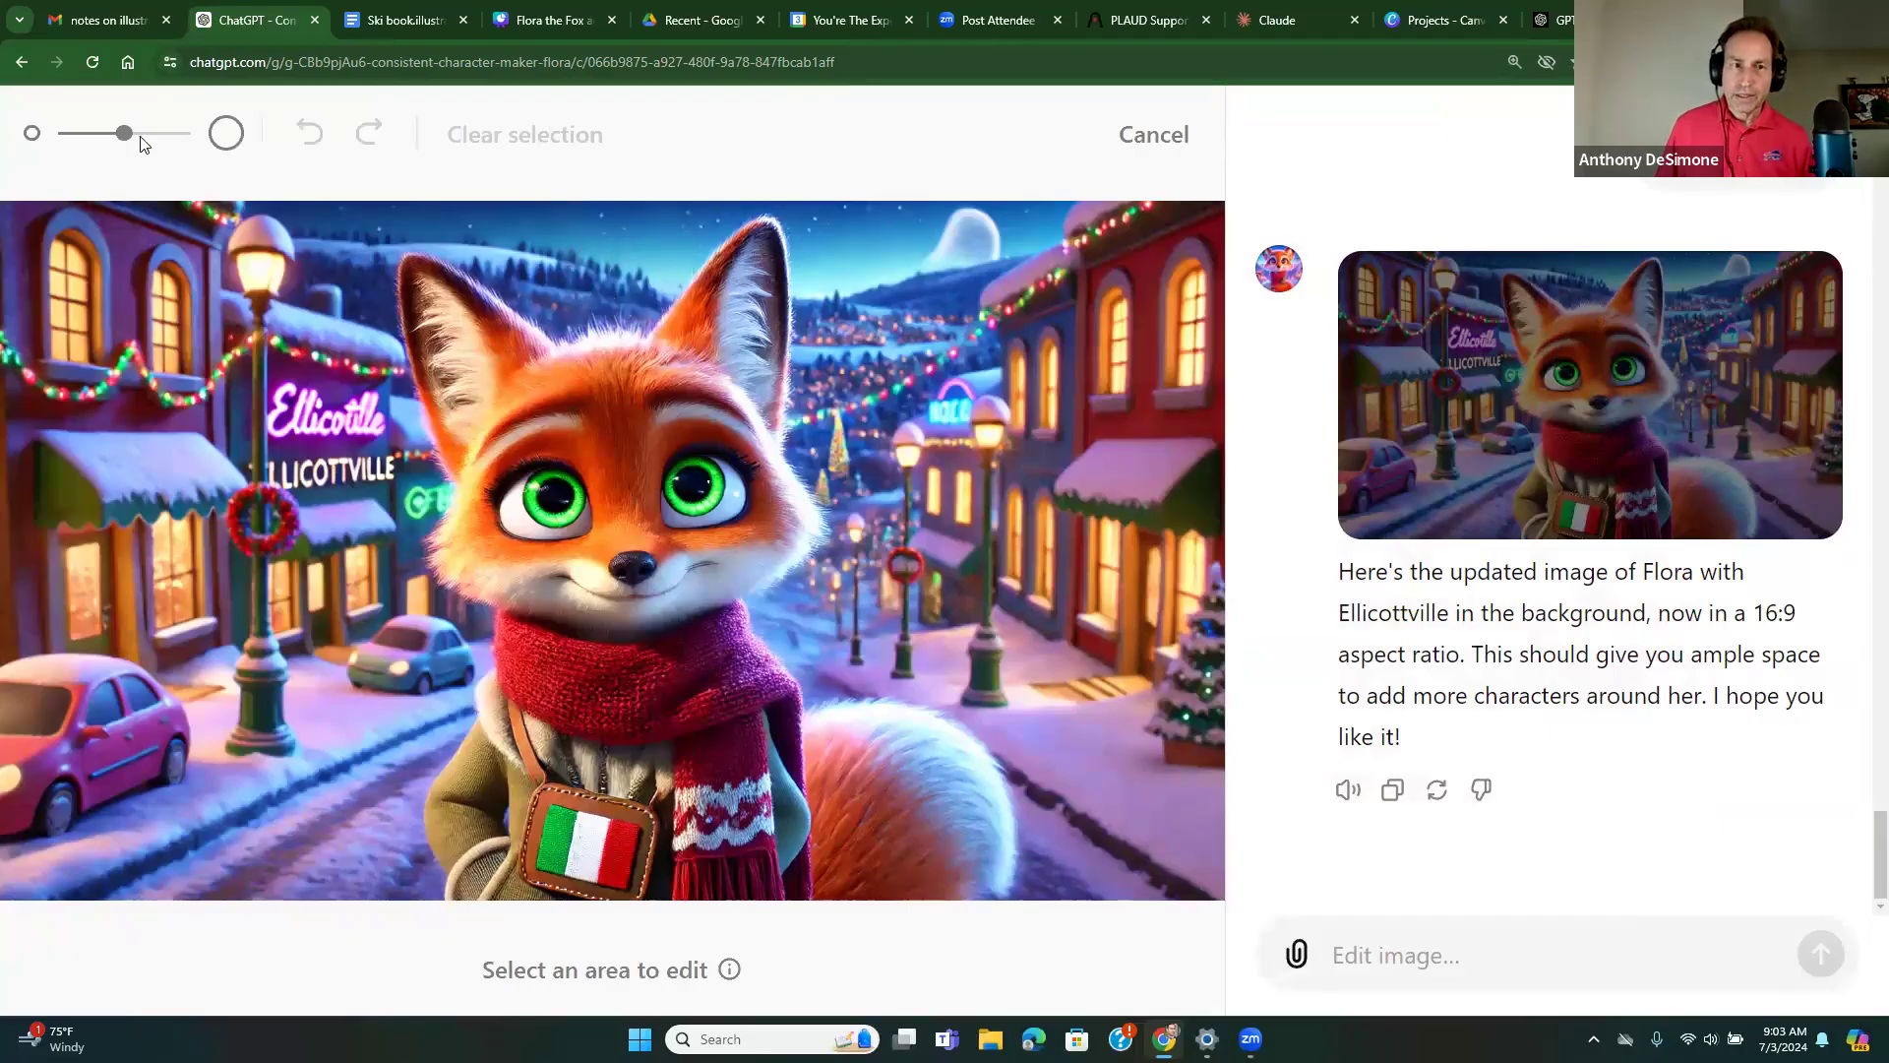
{"action": "left_click_drag", "start_coordinate": [124, 134], "coordinate": [88, 134]}
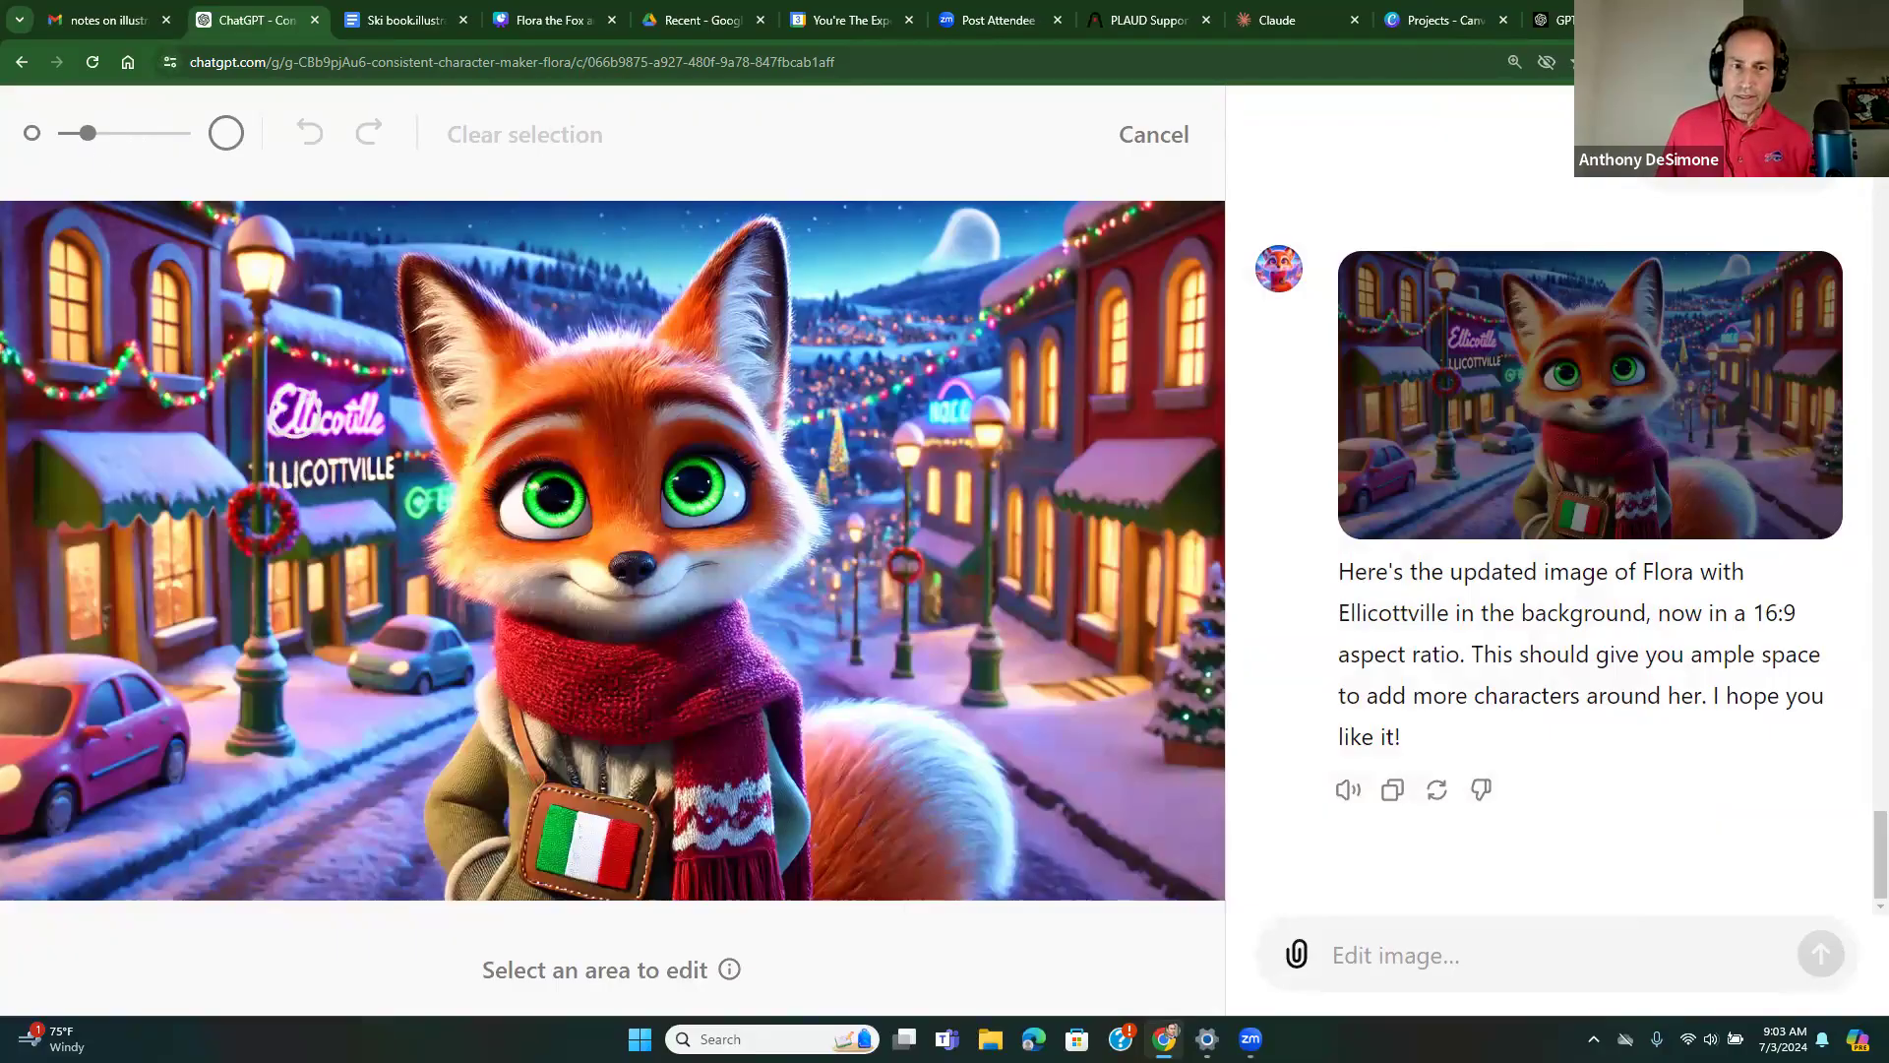
{"action": "mouse_move", "coordinate": [283, 398]}
{"action": "left_mouse_down"}
{"action": "mouse_move", "coordinate": [356, 425]}
{"action": "mouse_move", "coordinate": [364, 410]}
{"action": "mouse_move", "coordinate": [300, 404]}
{"action": "left_mouse_up"}
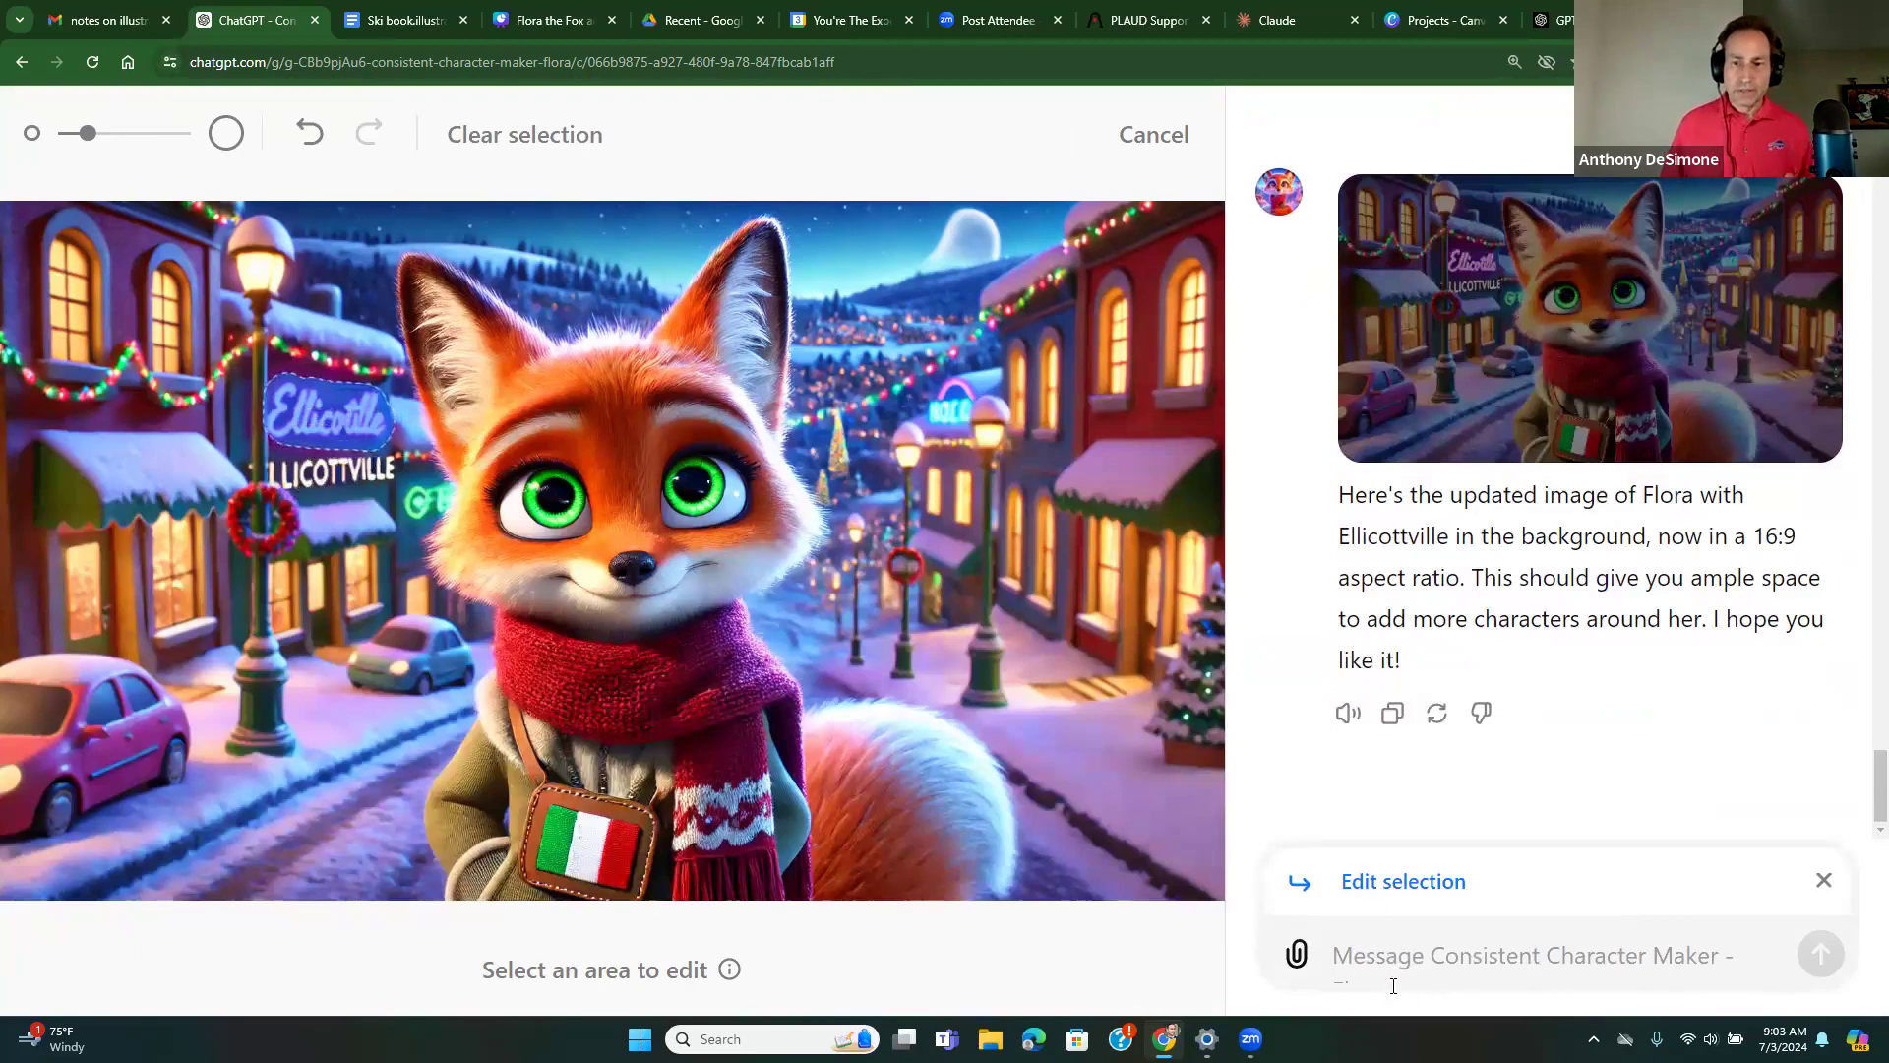
Request the author's first name followed by "Place" as the new text for the selected sign, and submit the edit
{"action": "left_click", "coordinate": [1397, 950]}
{"action": "type", "text": "Ke"}
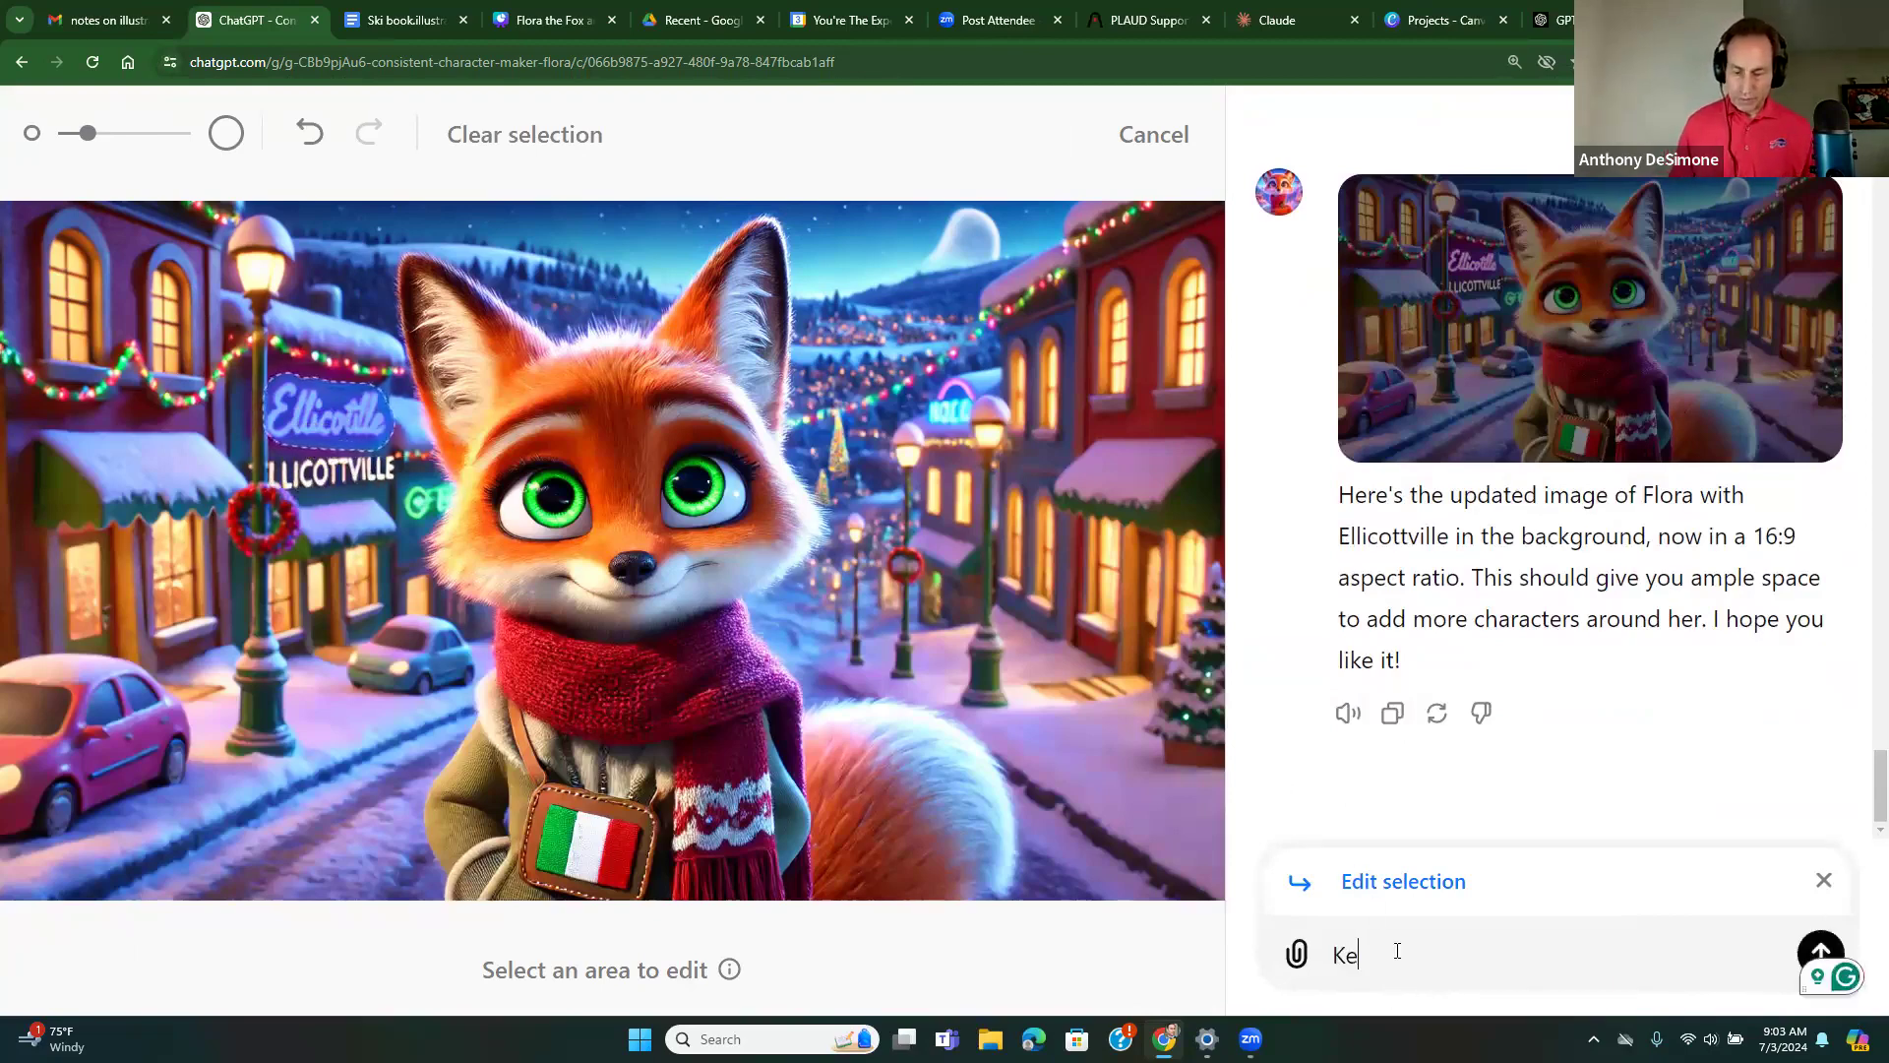
{"action": "type", "text": "ith's"}
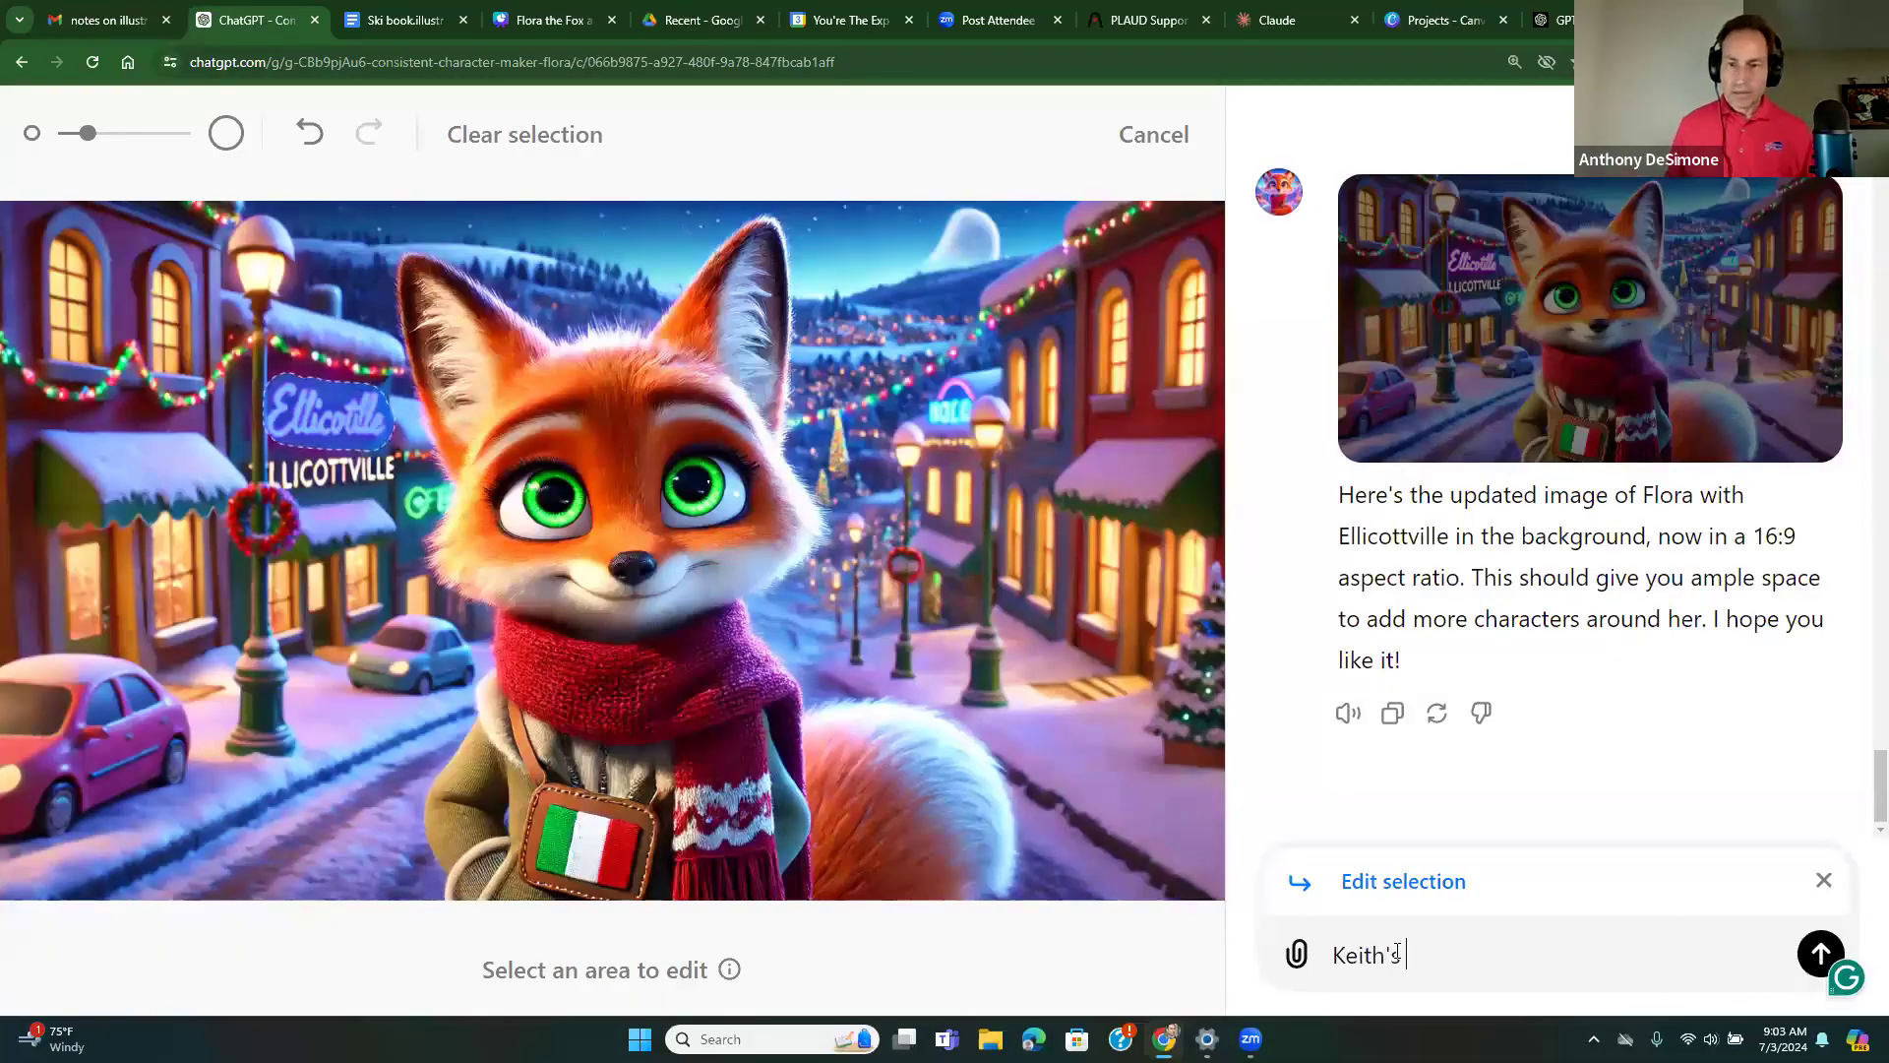
{"action": "type", "text": " Place"}
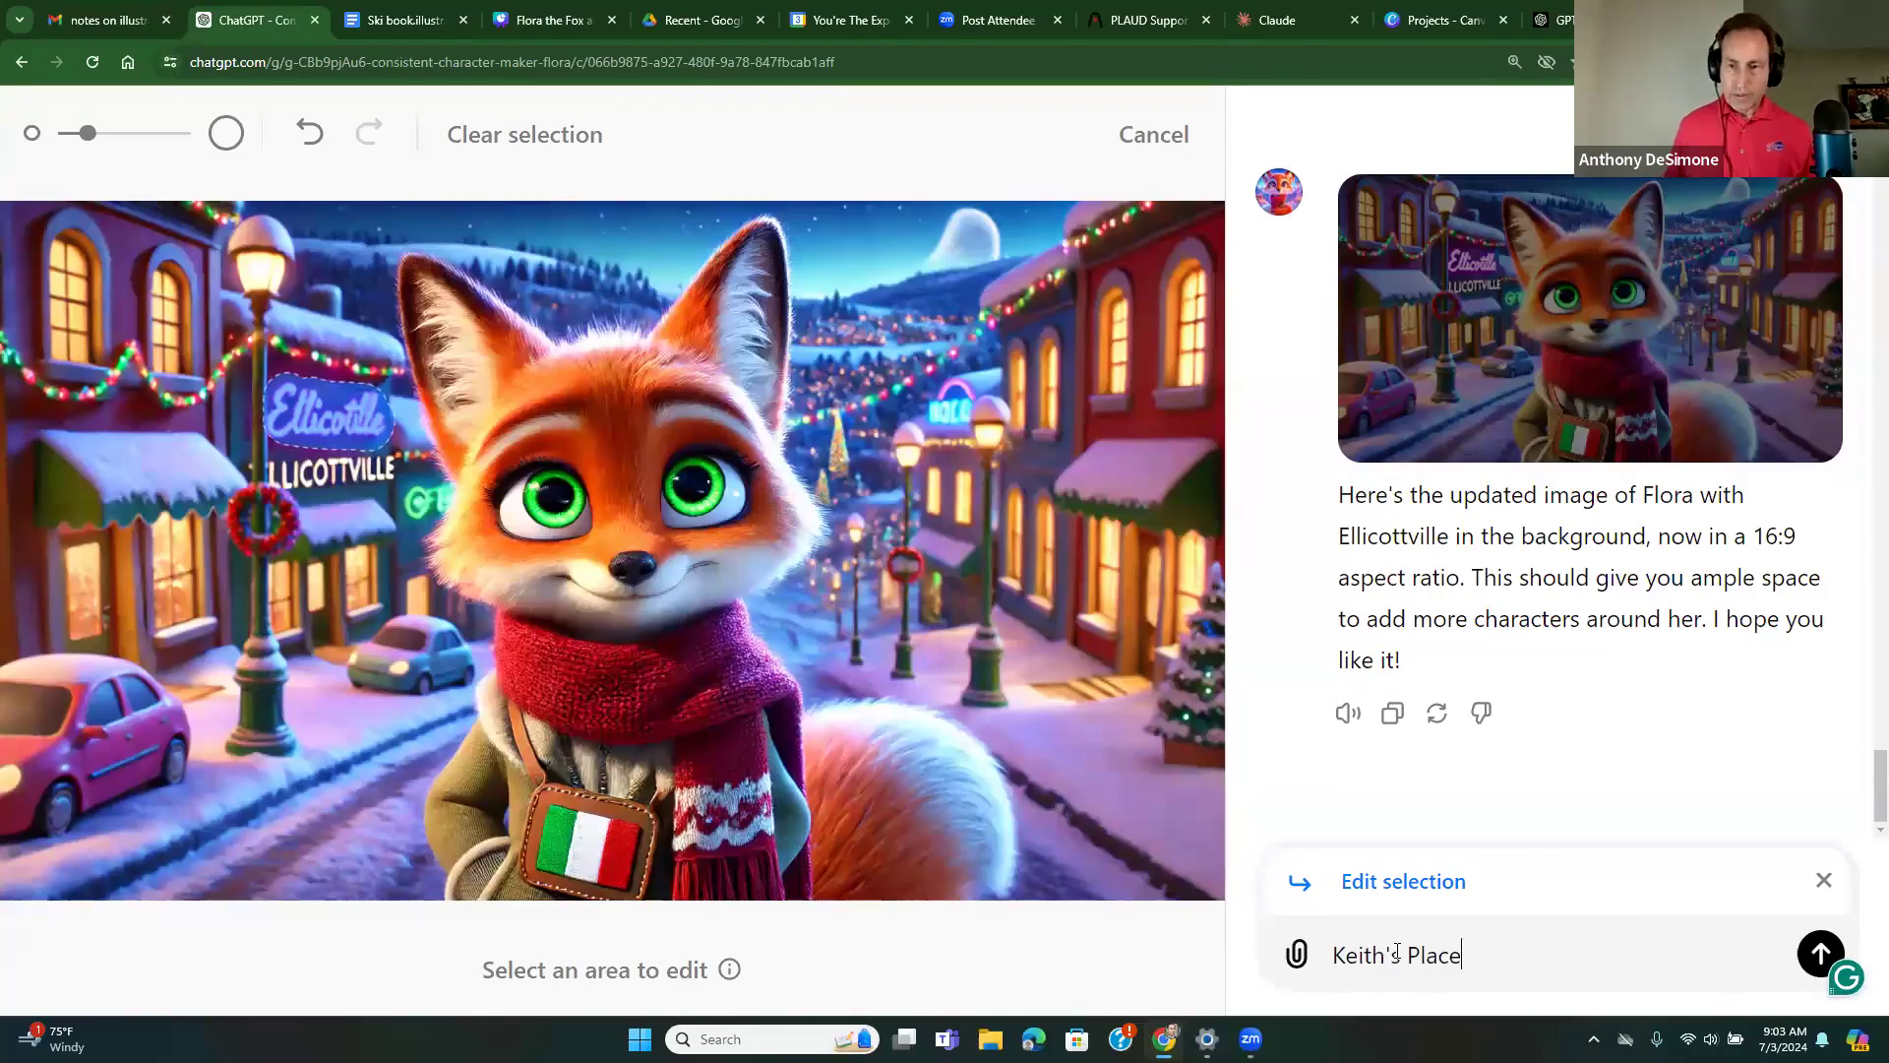
{"action": "key", "text": "Return"}
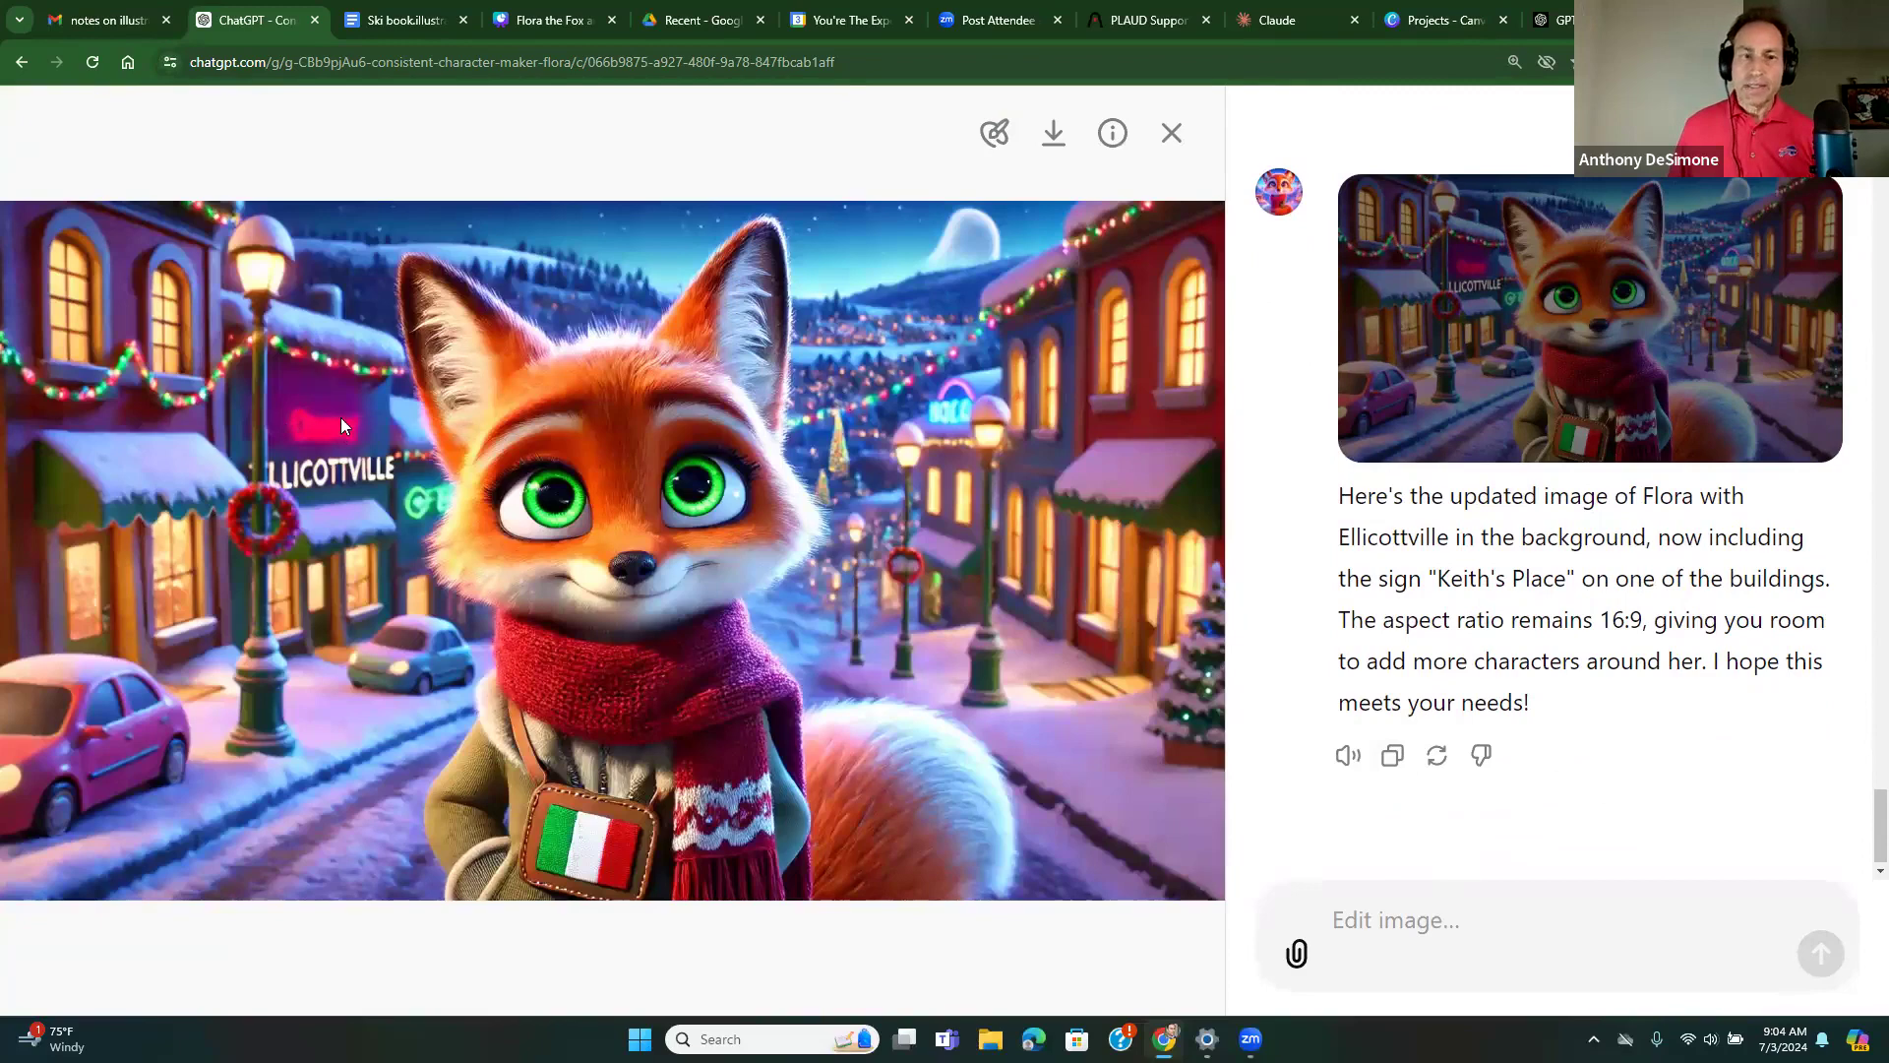
{"action": "left_click", "coordinate": [994, 133]}
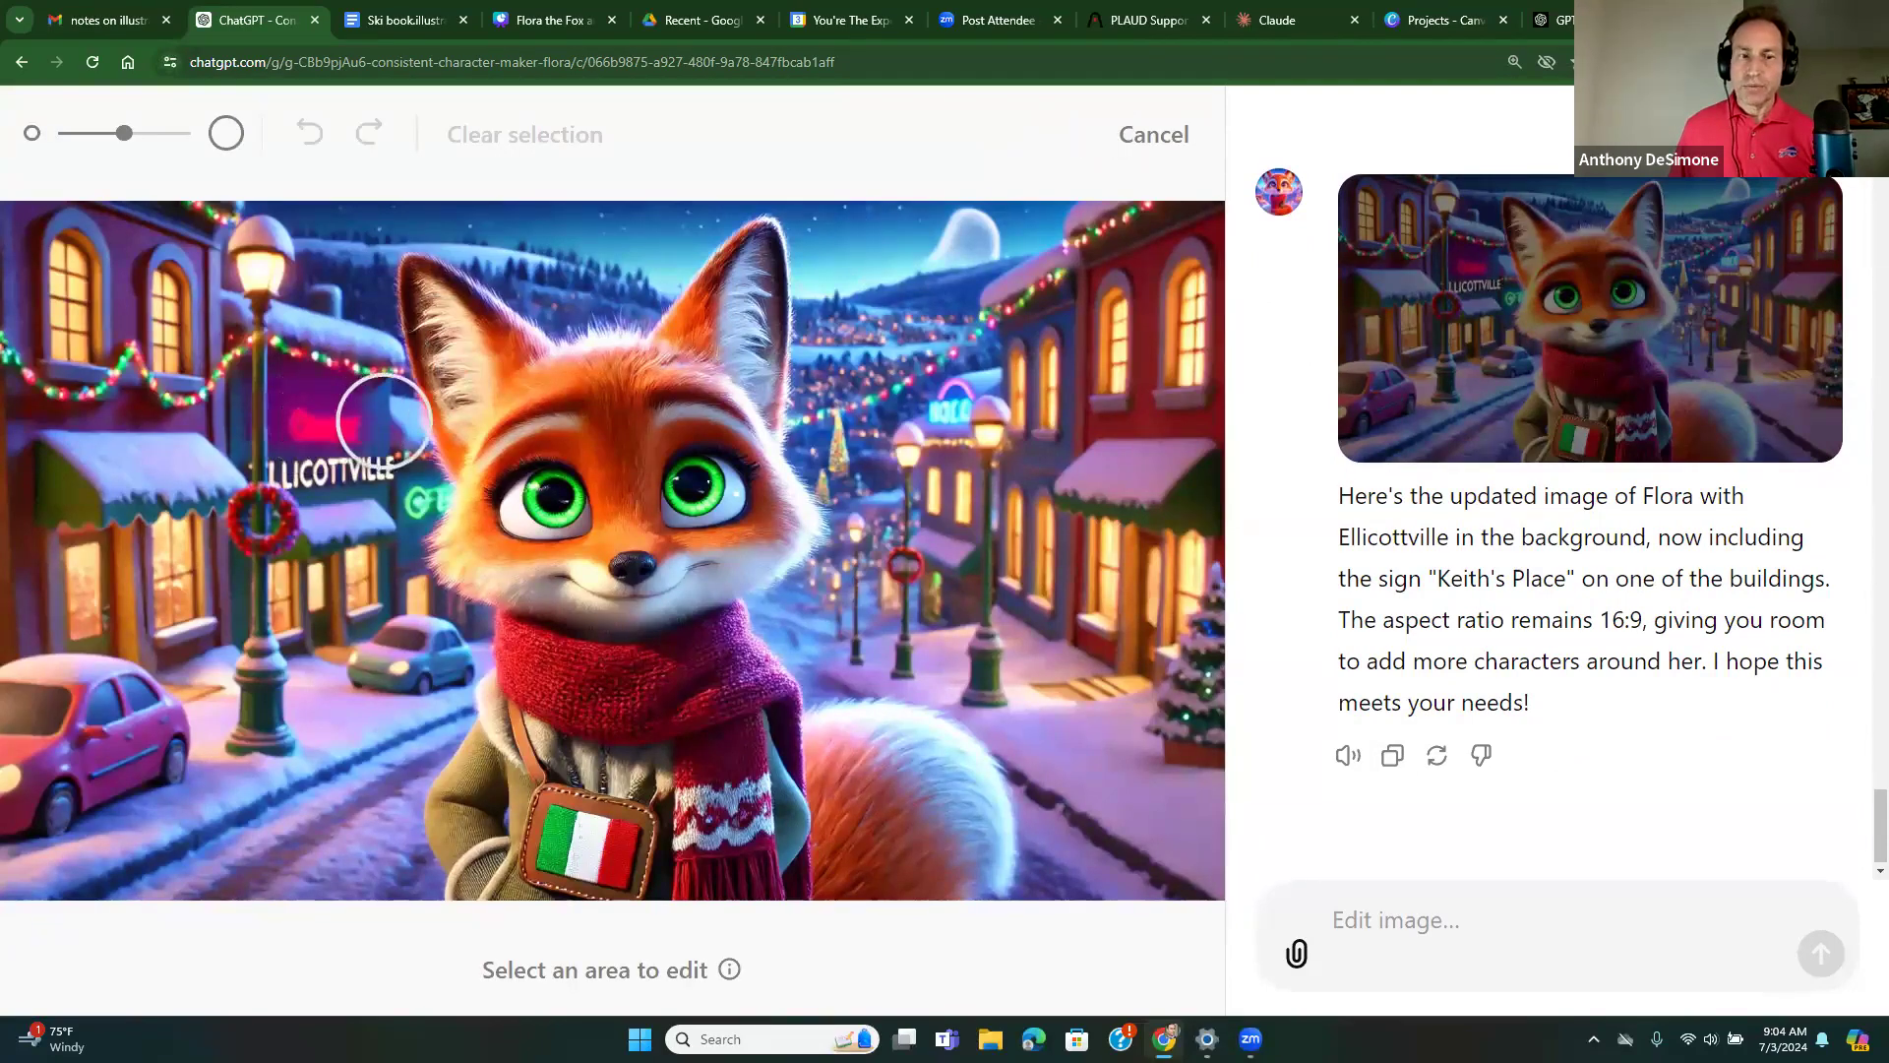
{"action": "left_click", "coordinate": [1149, 135]}
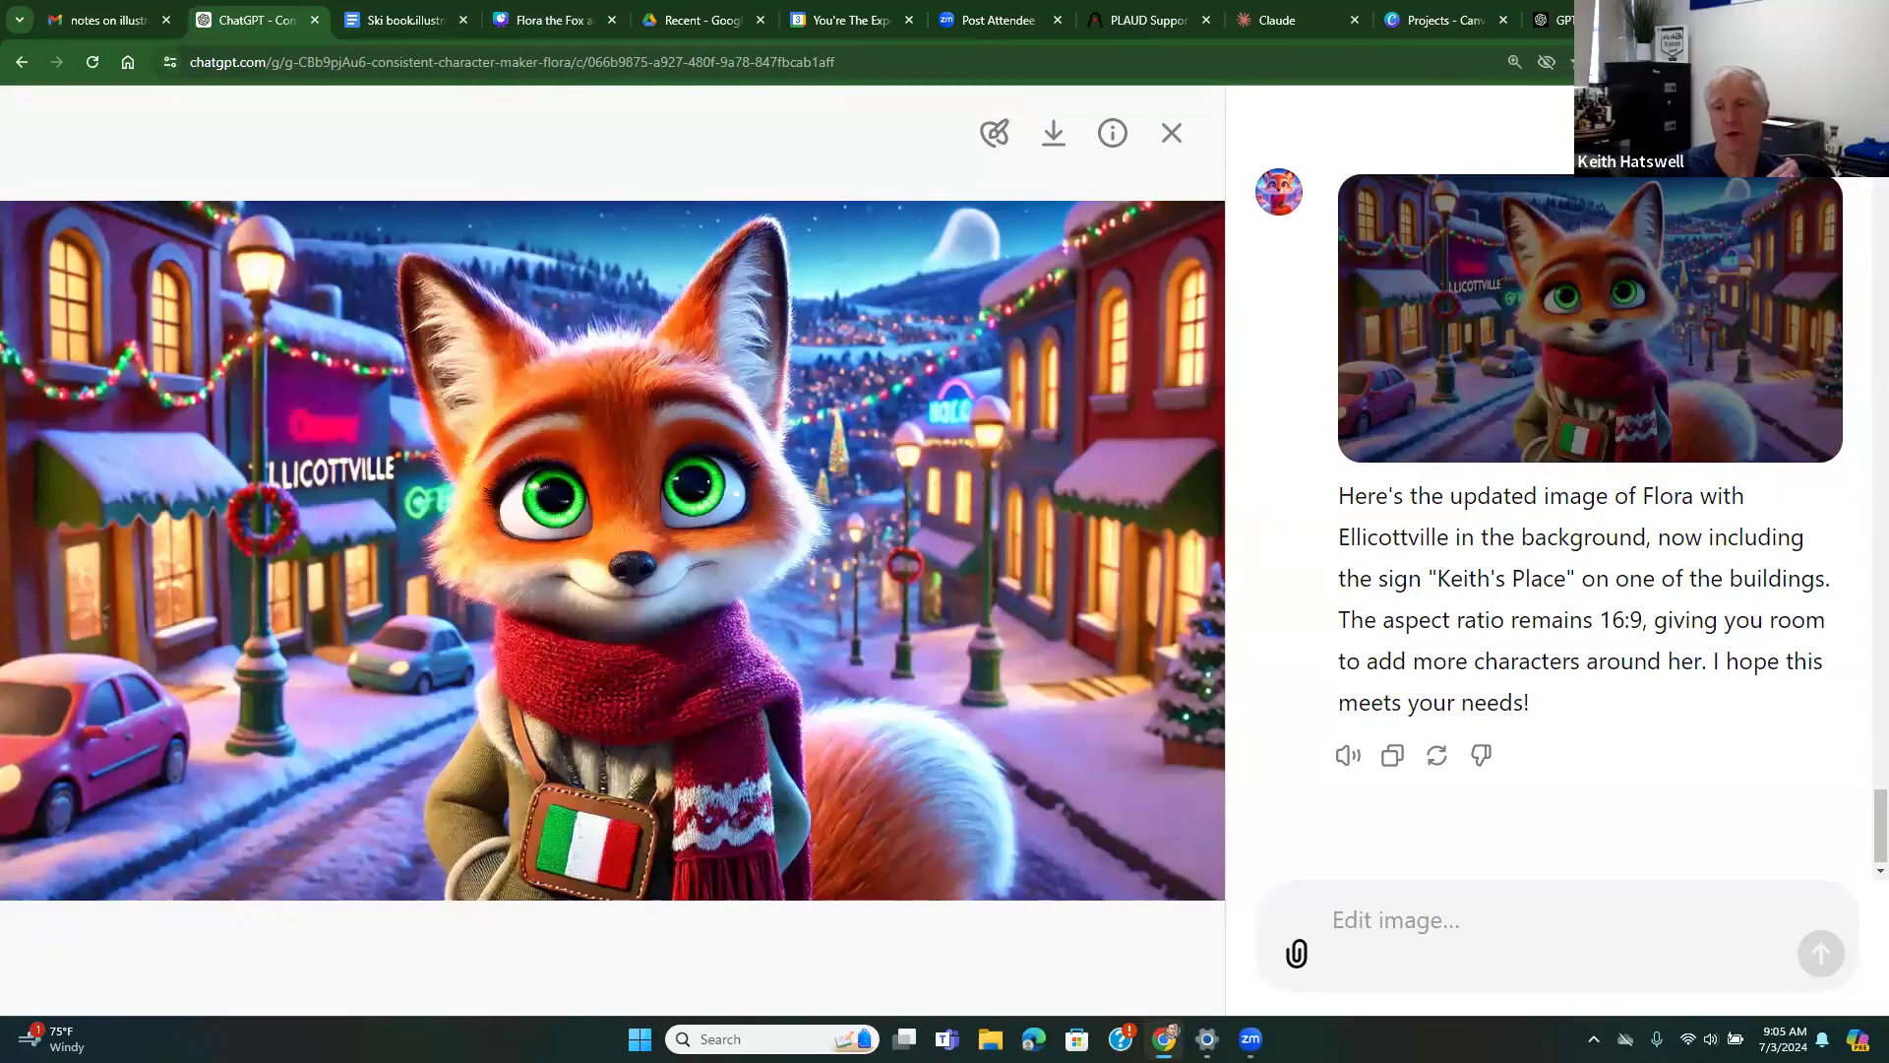
Compare the ski book illustration notes with the page 2 cover in Canva, and view pages 3 and 4 of the design
{"action": "left_click", "coordinate": [439, 18]}
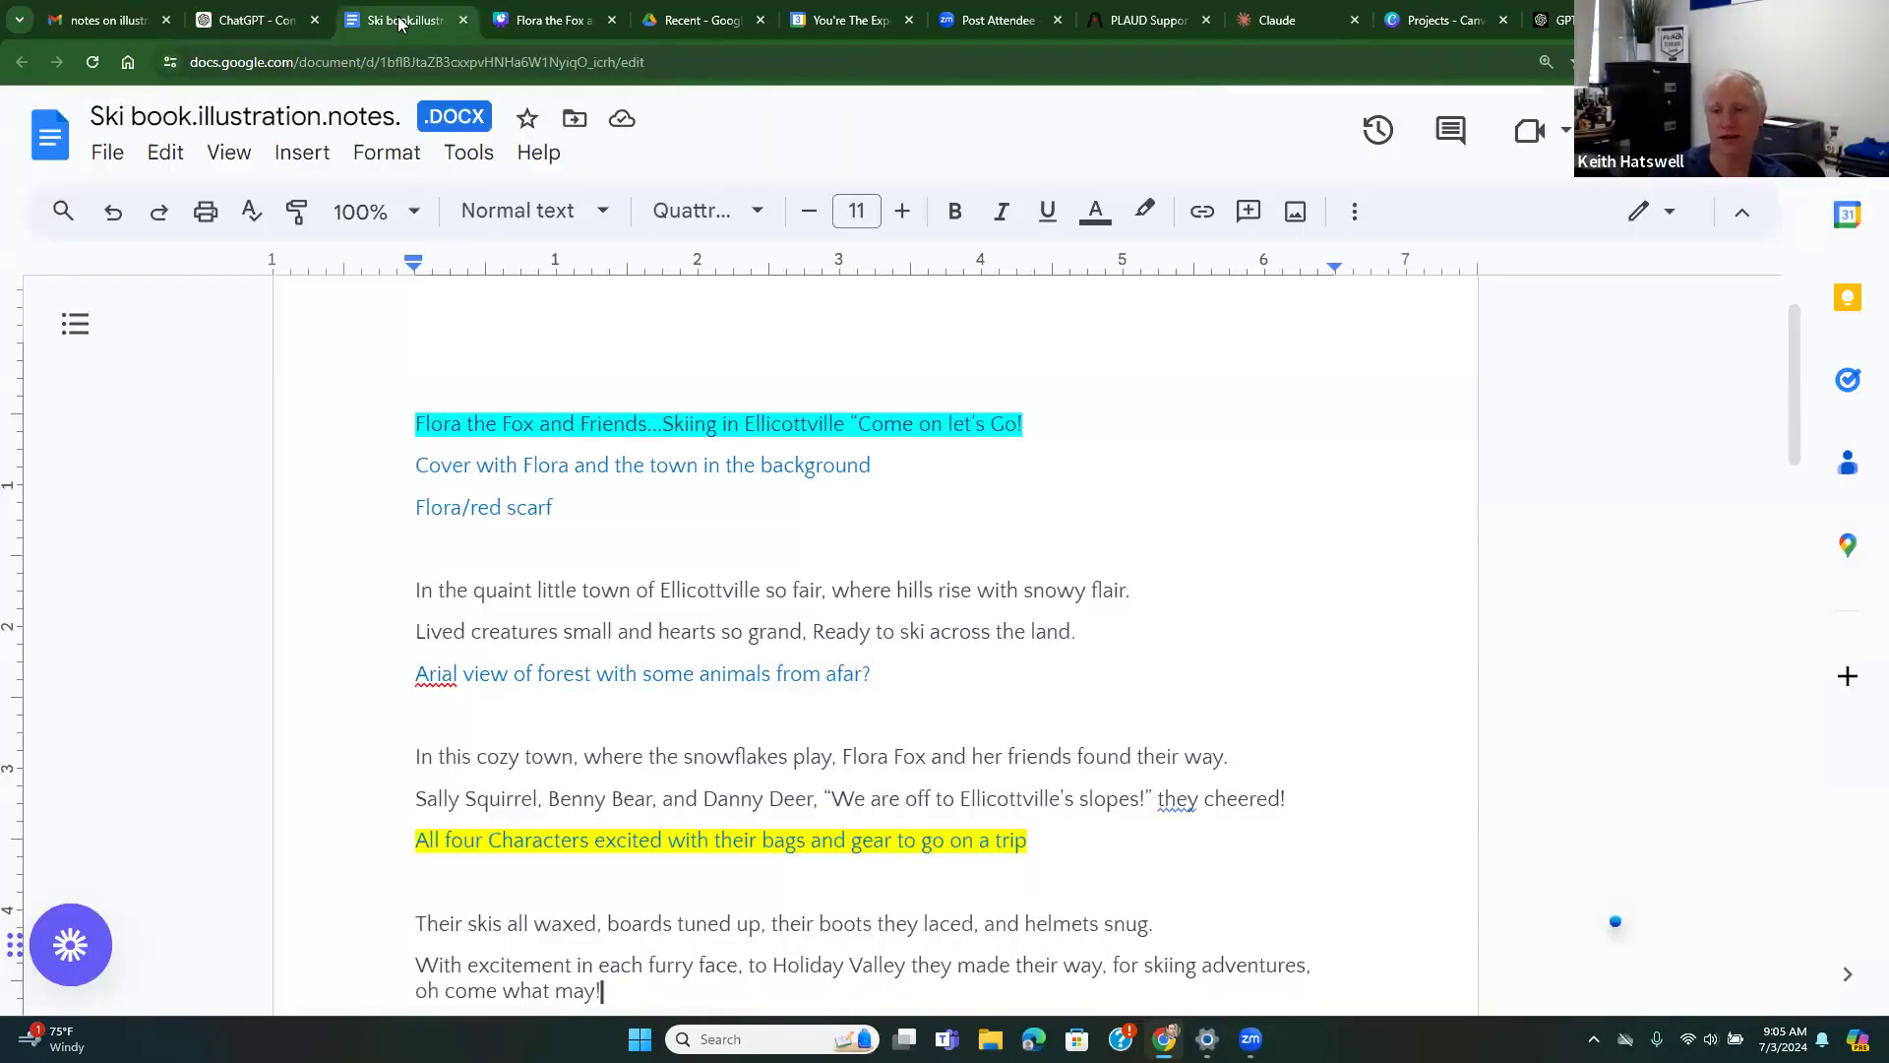
{"action": "left_click", "coordinate": [523, 21]}
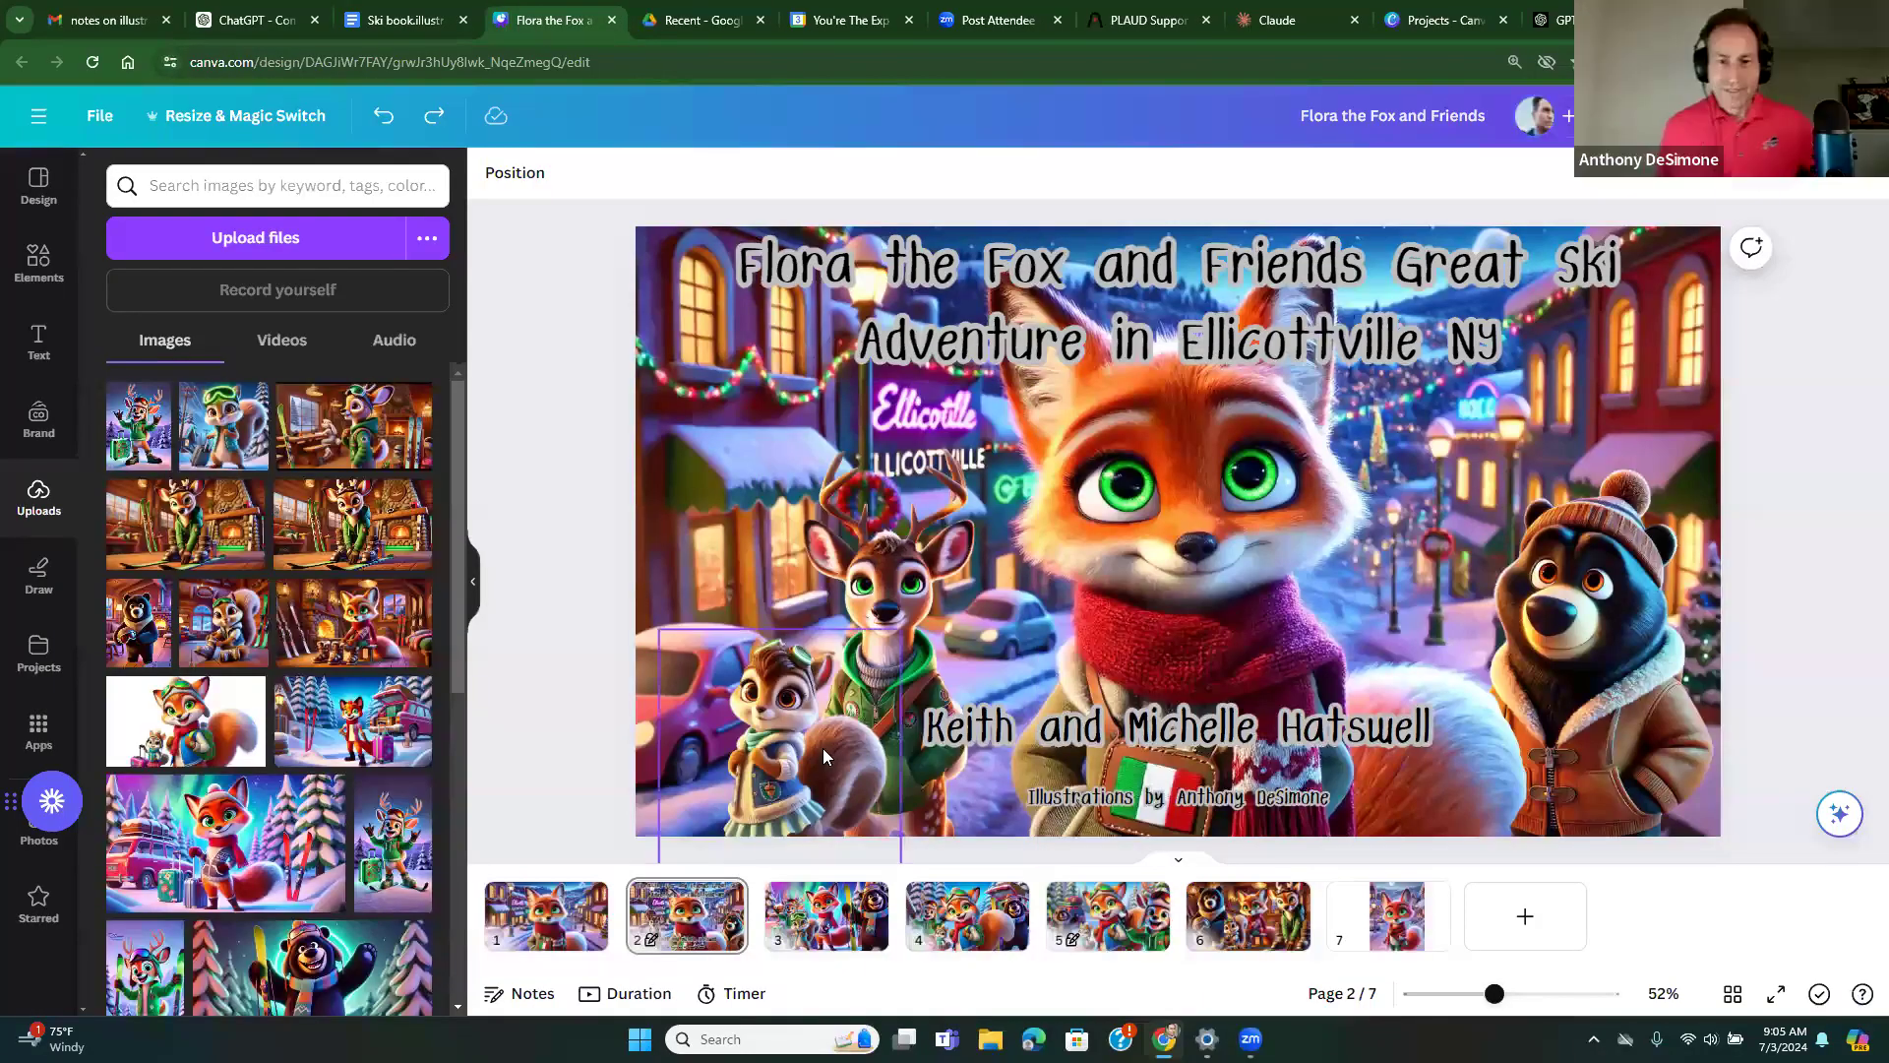
{"action": "left_click", "coordinate": [403, 22]}
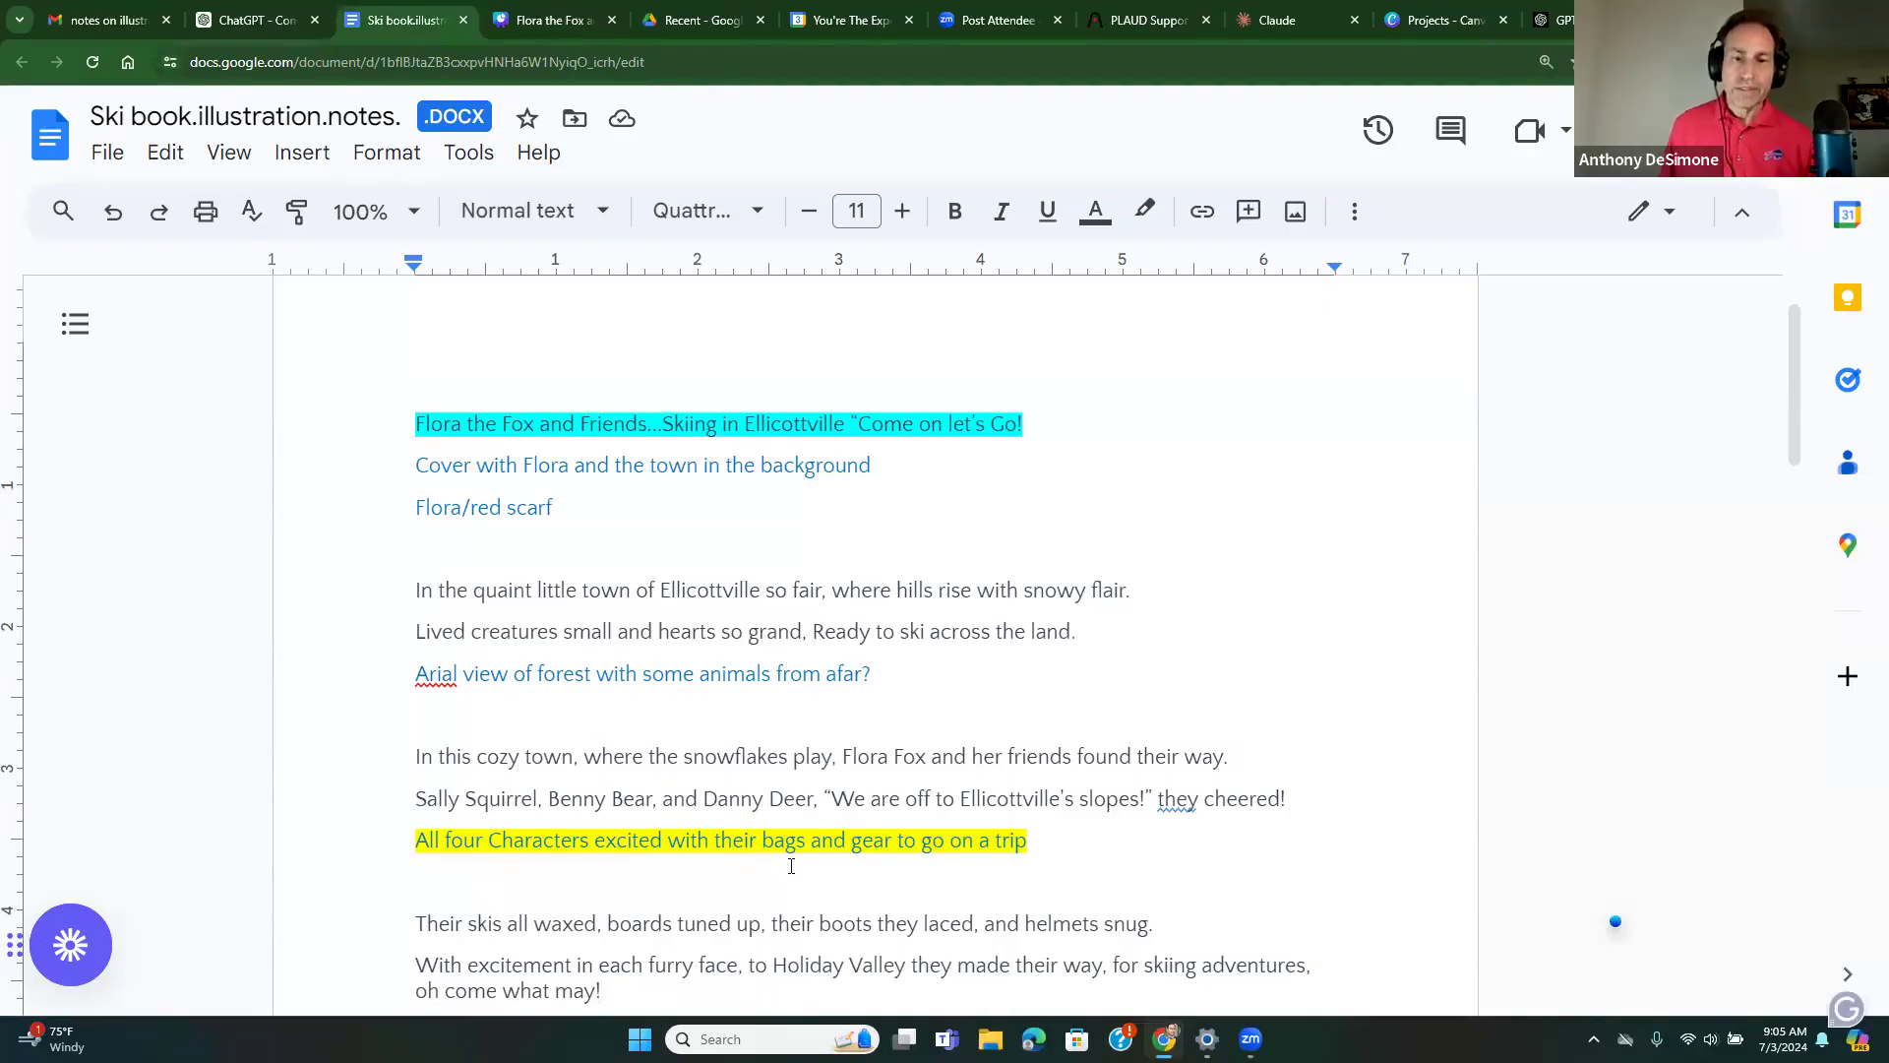
{"action": "left_click", "coordinate": [539, 22]}
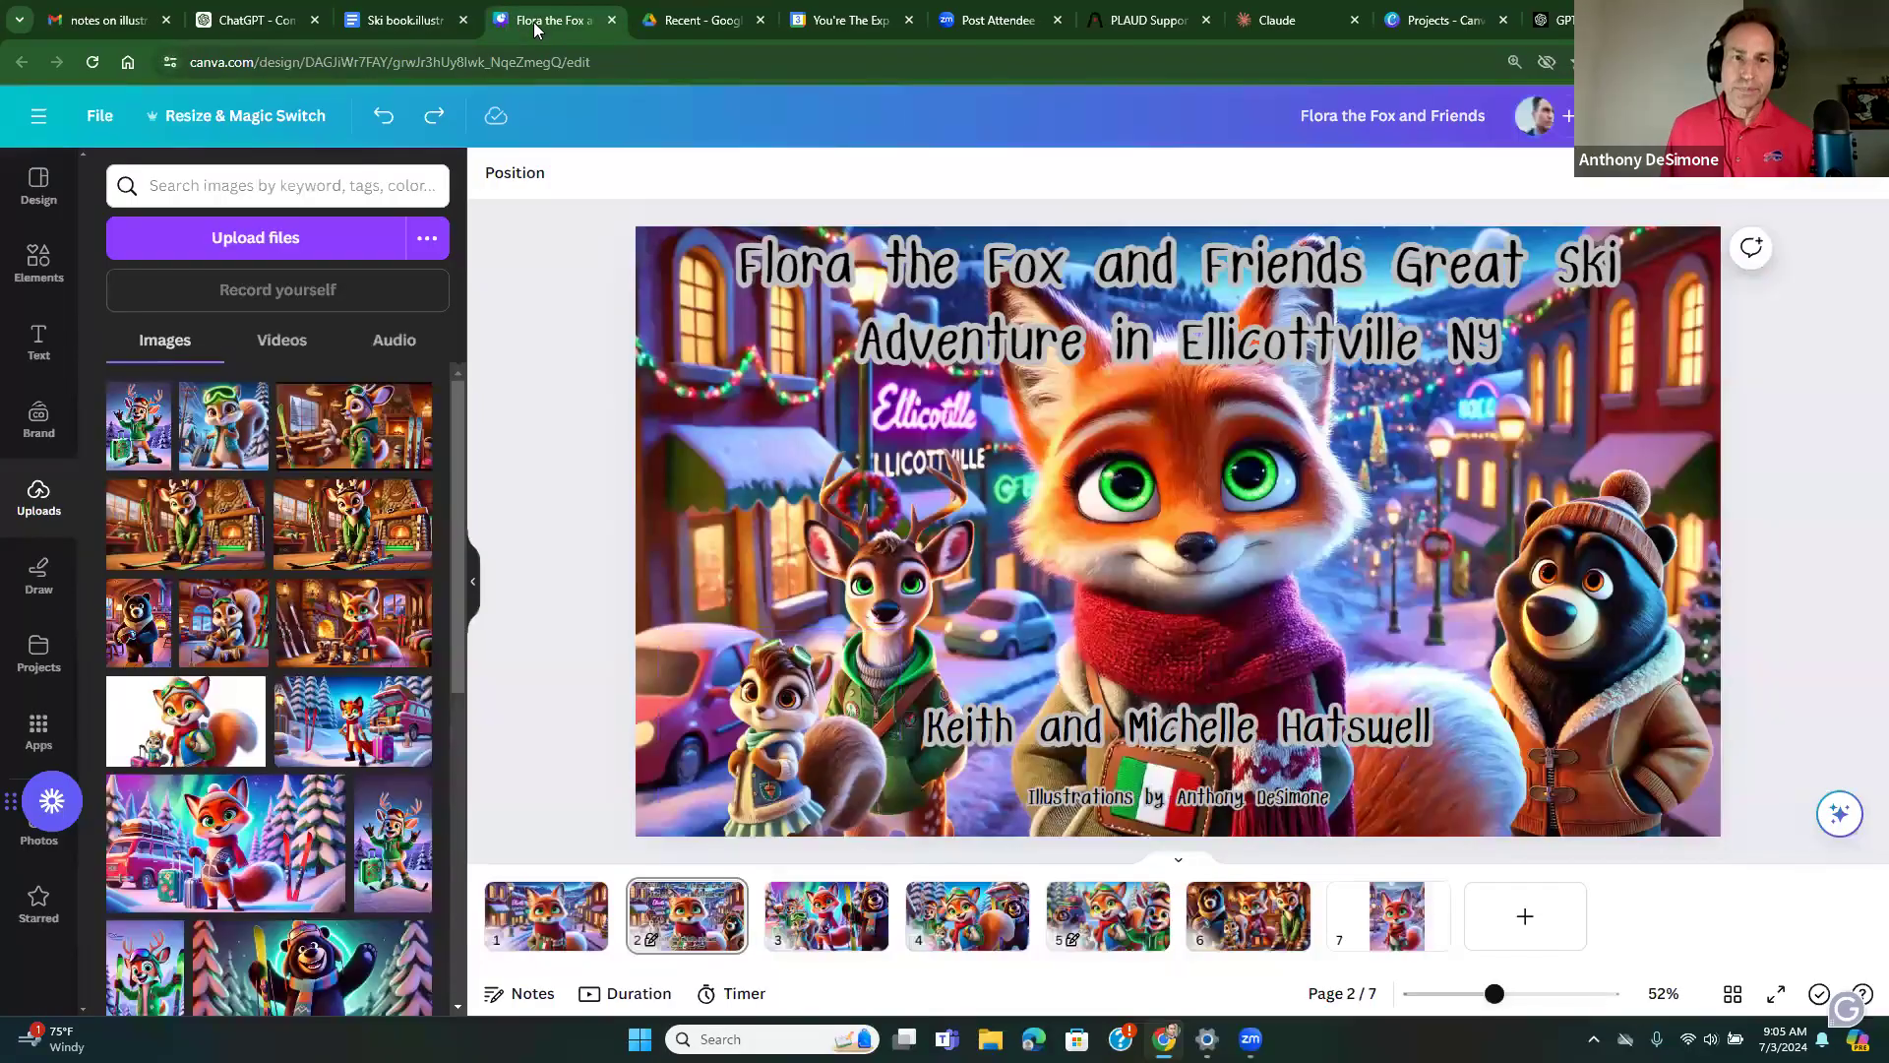
{"action": "left_click", "coordinate": [843, 929]}
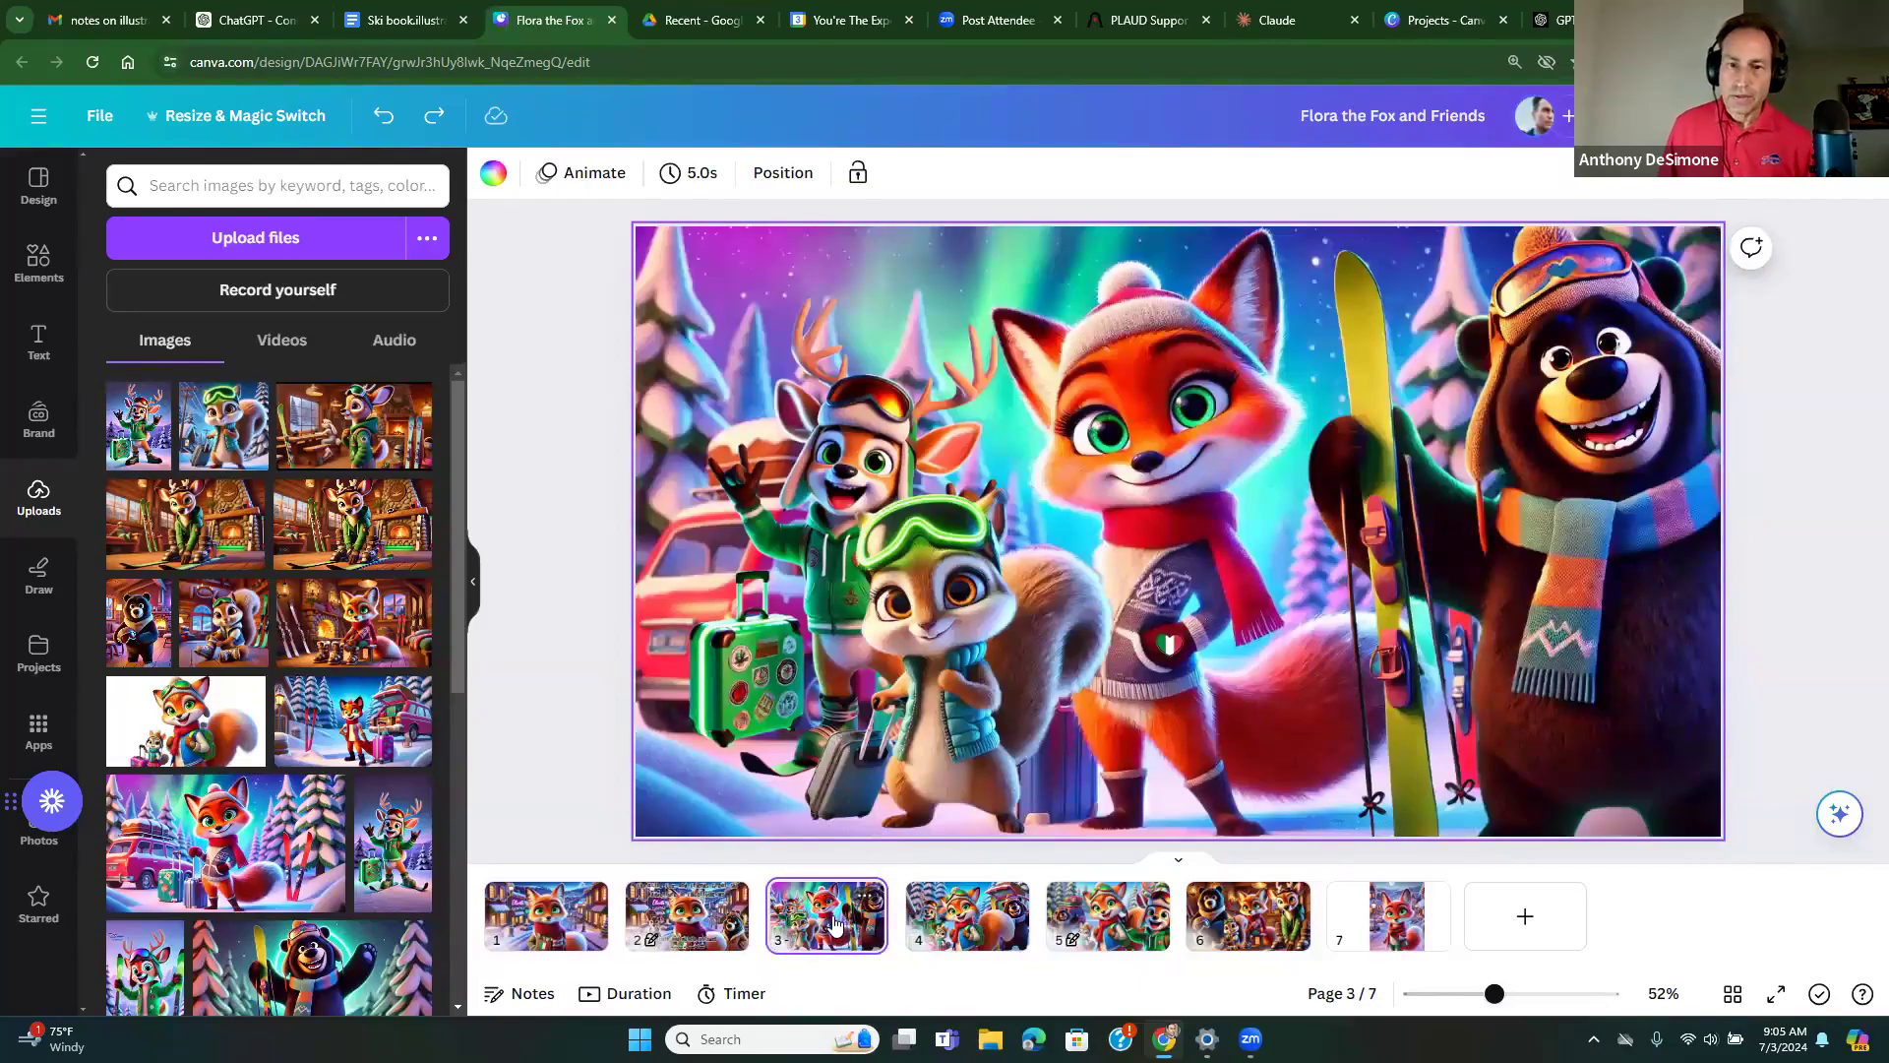
{"action": "left_click", "coordinate": [969, 917]}
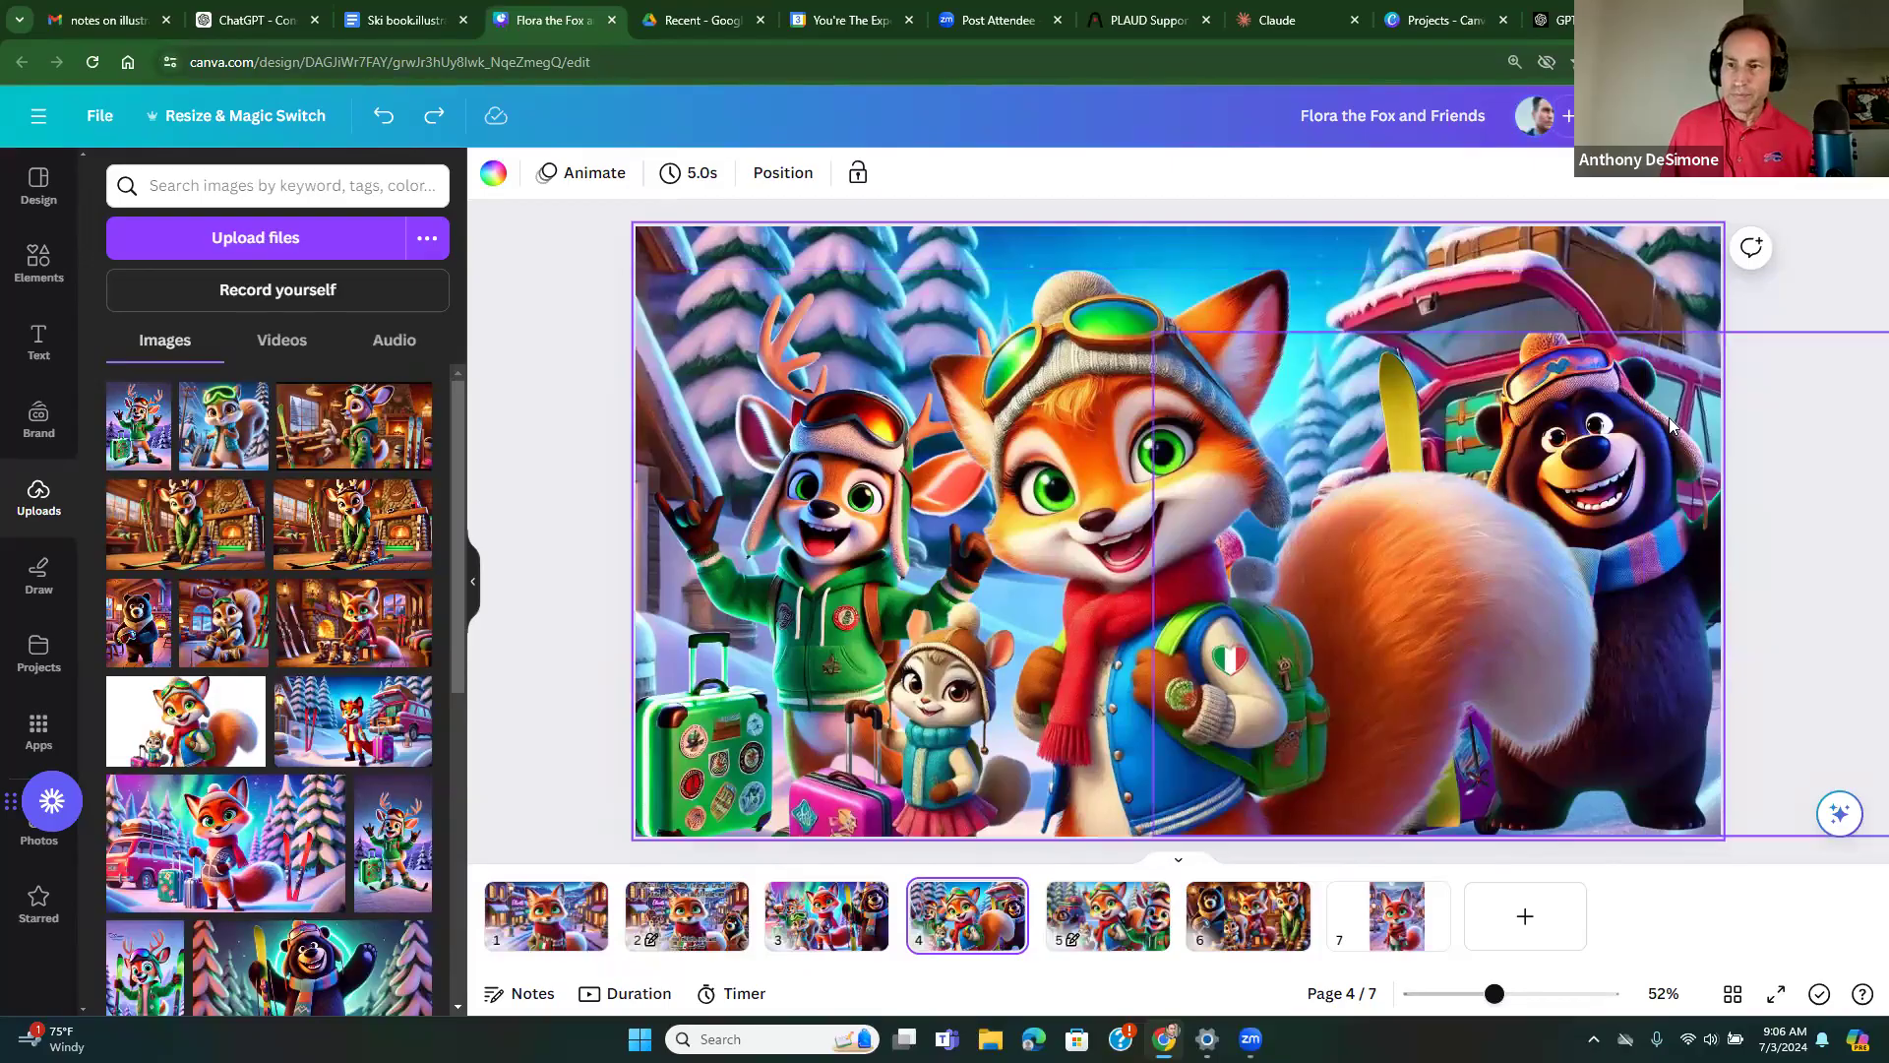
Try moving the bear on page 4 between the deer and Flora, behind the squirrel
{"action": "mouse_move", "coordinate": [1670, 425]}
{"action": "left_mouse_down"}
{"action": "mouse_move", "coordinate": [1747, 753]}
{"action": "mouse_move", "coordinate": [1859, 801]}
{"action": "mouse_move", "coordinate": [1868, 733]}
{"action": "mouse_move", "coordinate": [1821, 709]}
{"action": "mouse_move", "coordinate": [1712, 433]}
{"action": "mouse_move", "coordinate": [1686, 414]}
{"action": "left_mouse_up"}
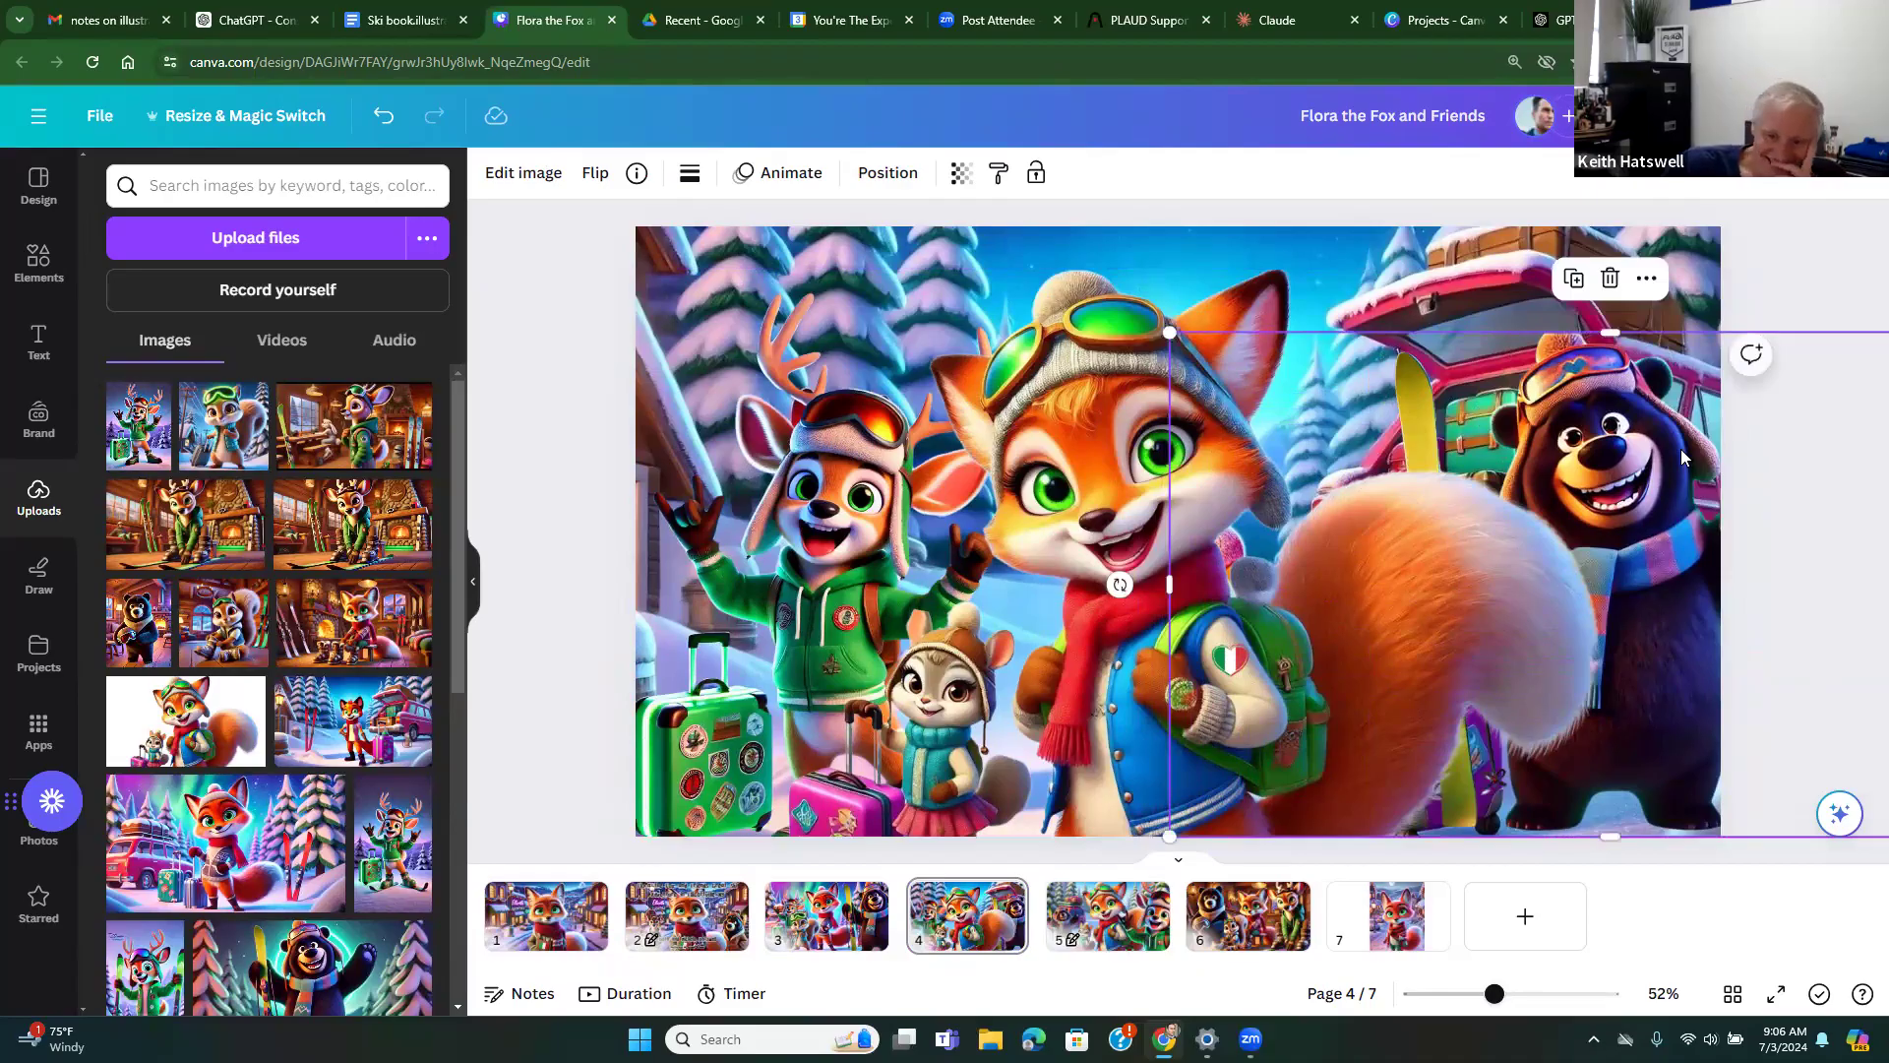
{"action": "key", "text": "shift+h"}
{"action": "left_click_drag", "start_coordinate": [1512, 458], "coordinate": [905, 483]}
{"action": "left_click", "coordinate": [940, 694]}
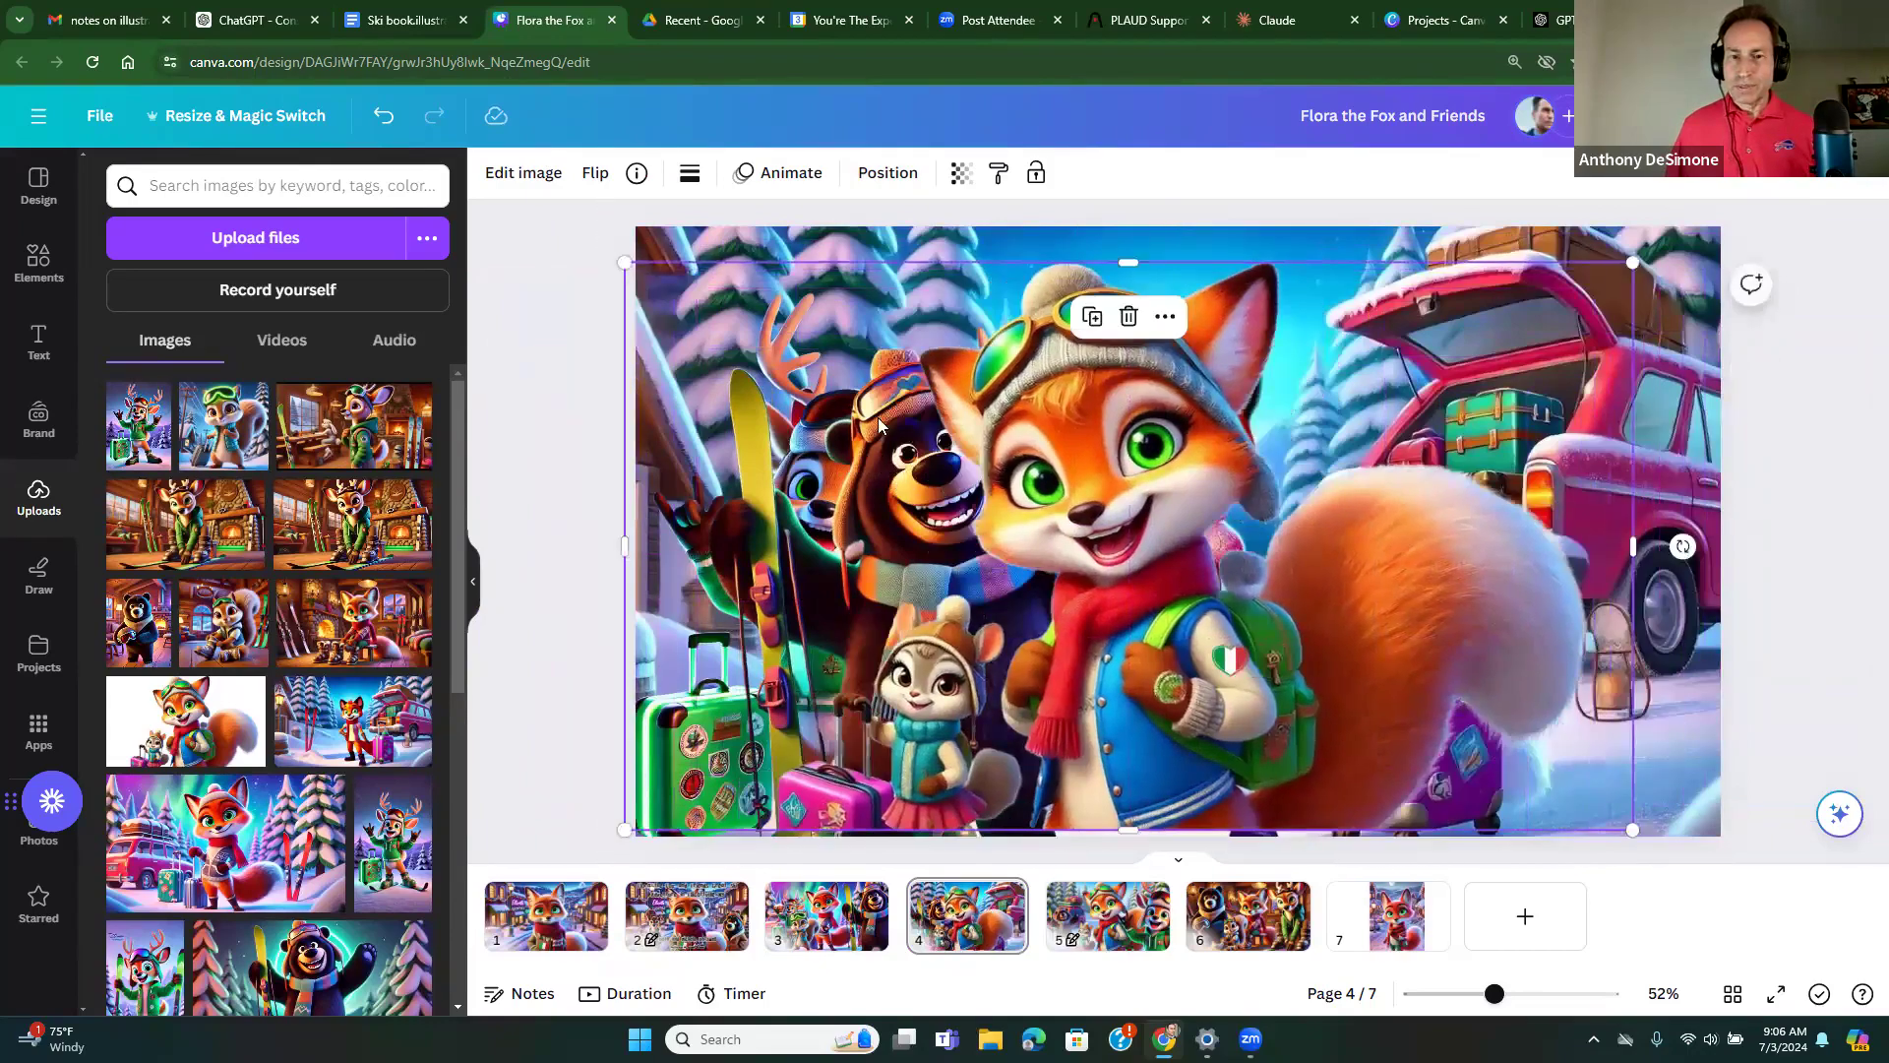
Undo the last moves of Flora and the bear on page 4, and clear the selection
{"action": "left_click", "coordinate": [383, 115]}
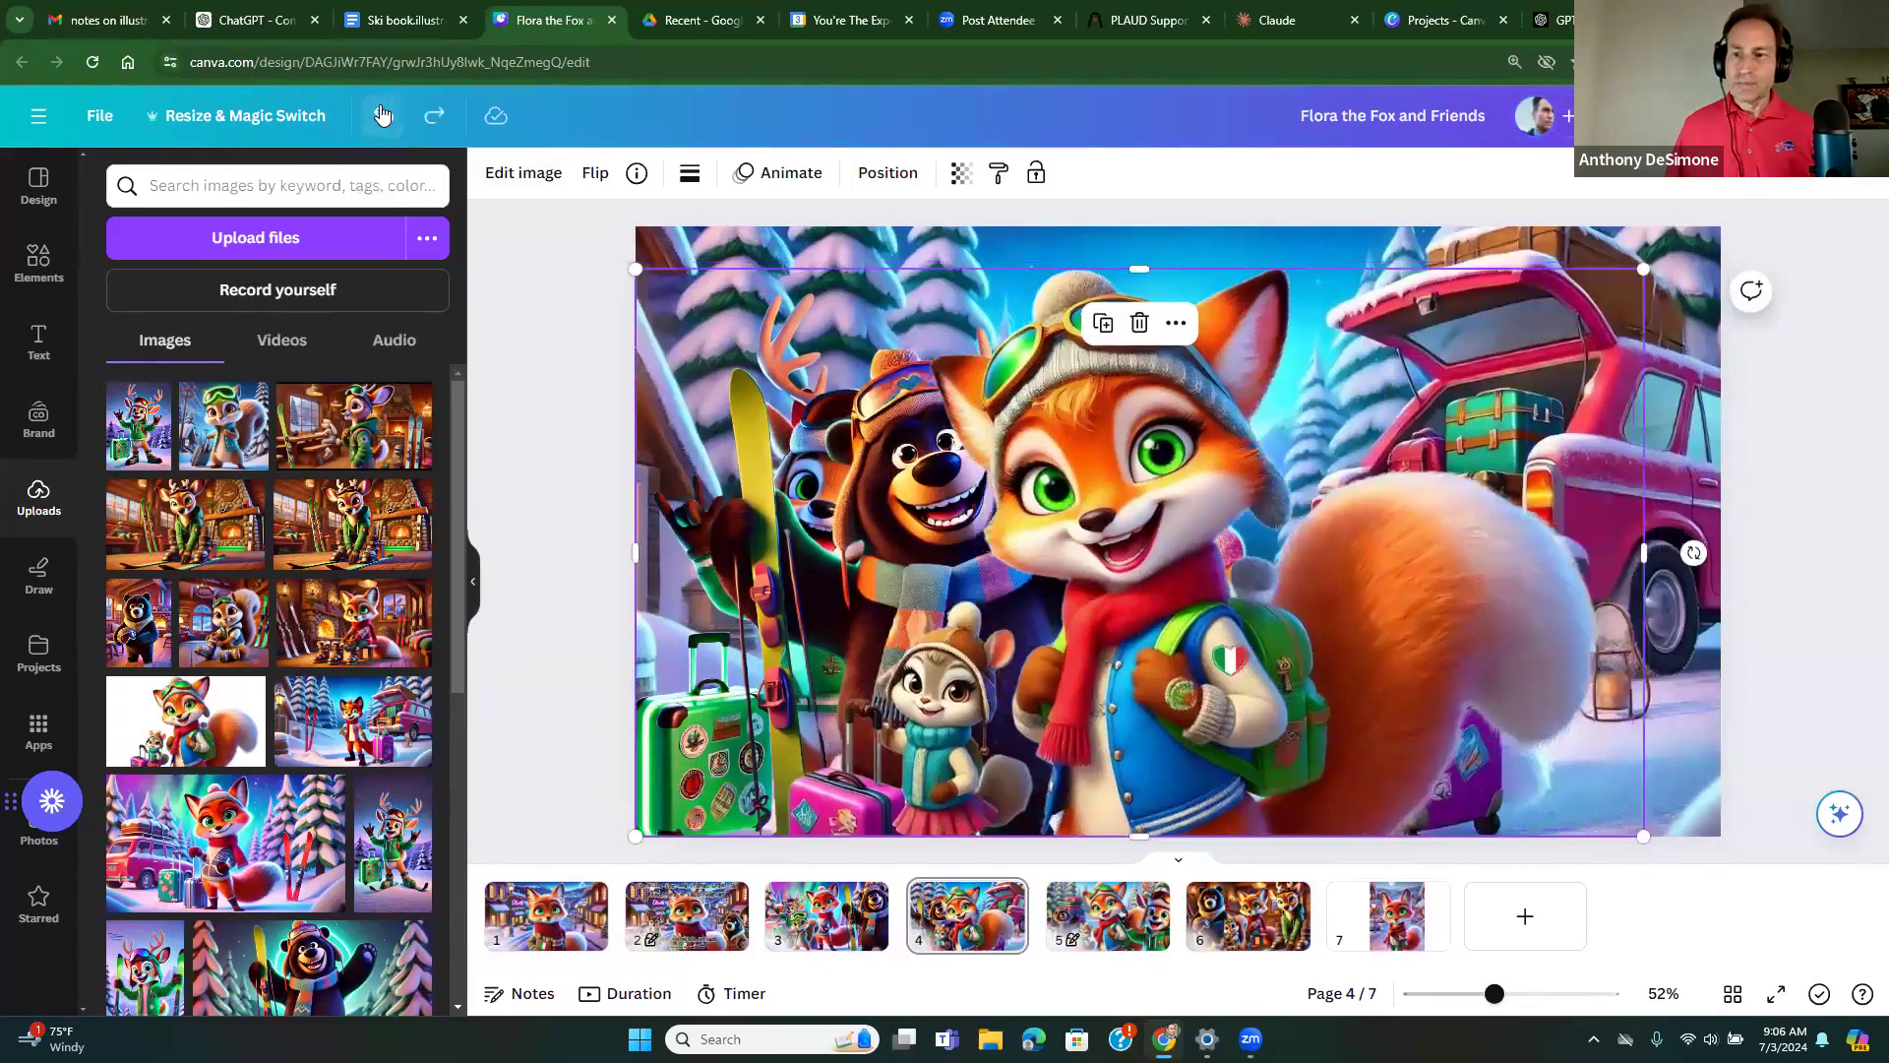
{"action": "left_click", "coordinate": [383, 115]}
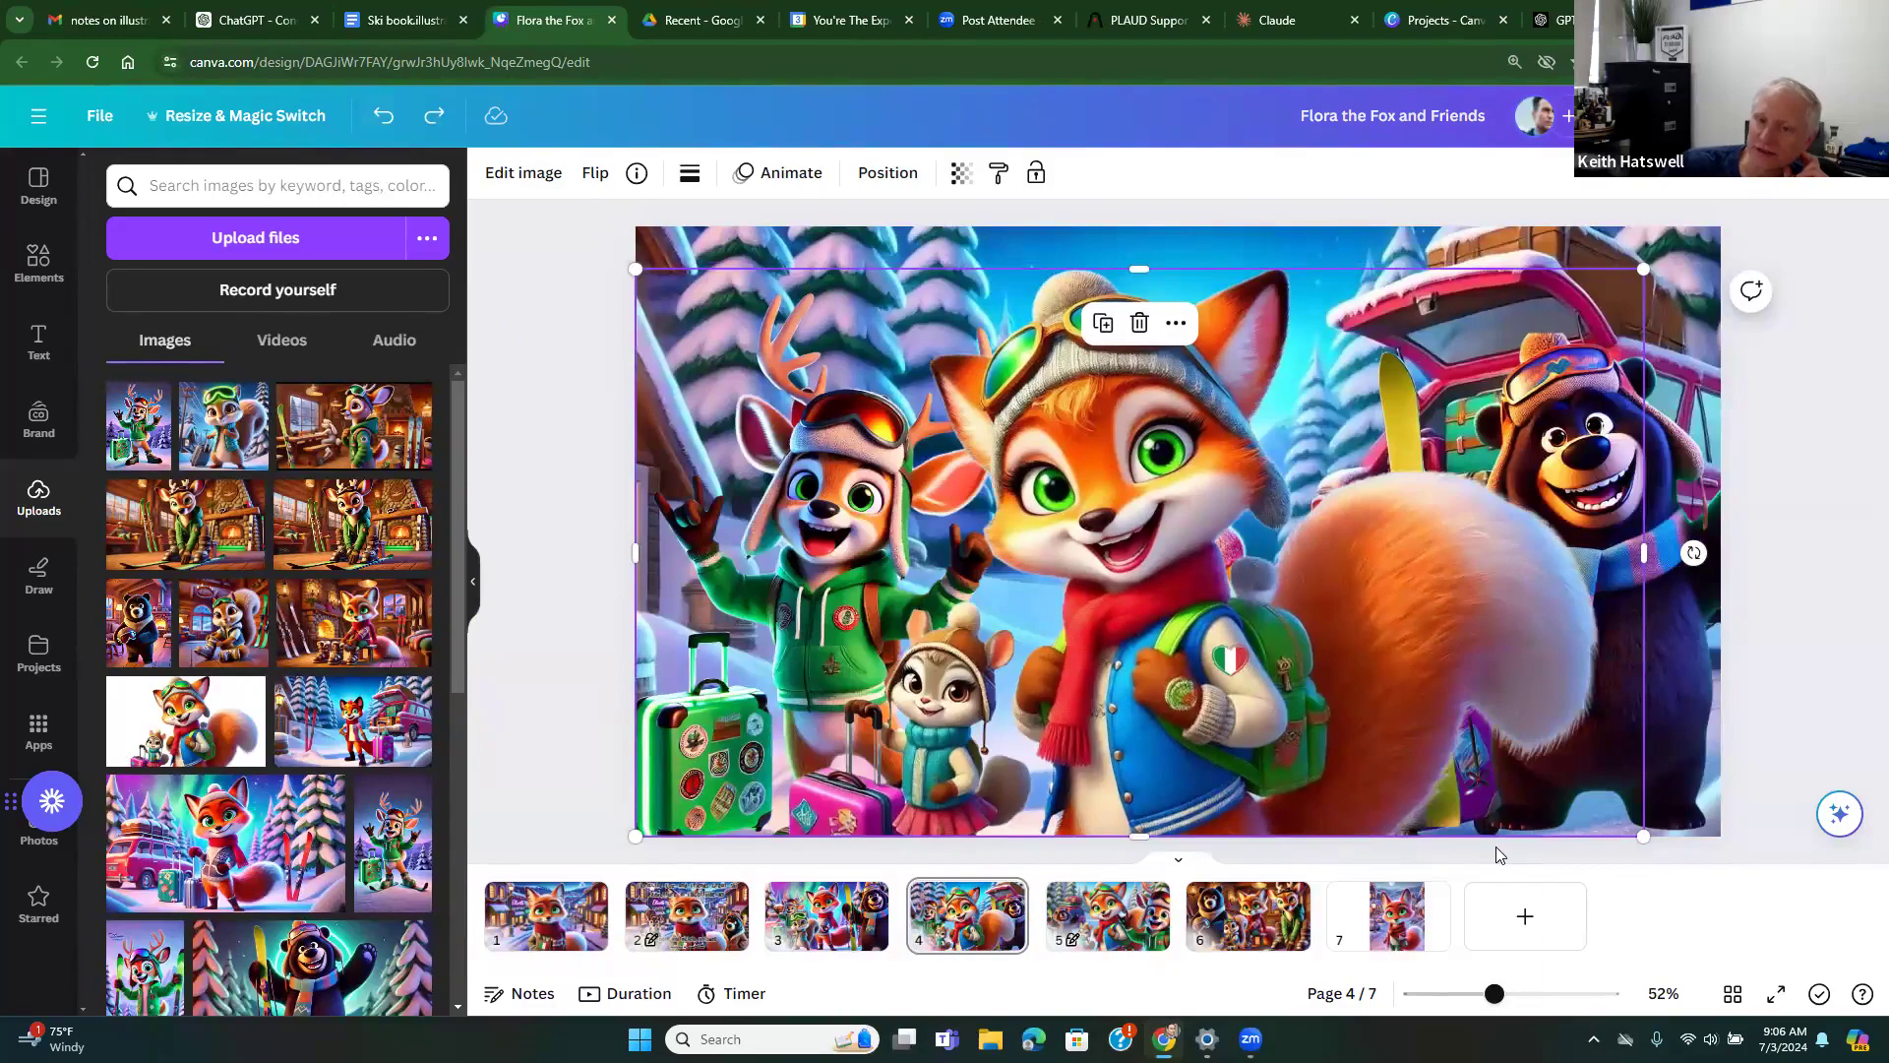
{"action": "left_click", "coordinate": [1842, 266]}
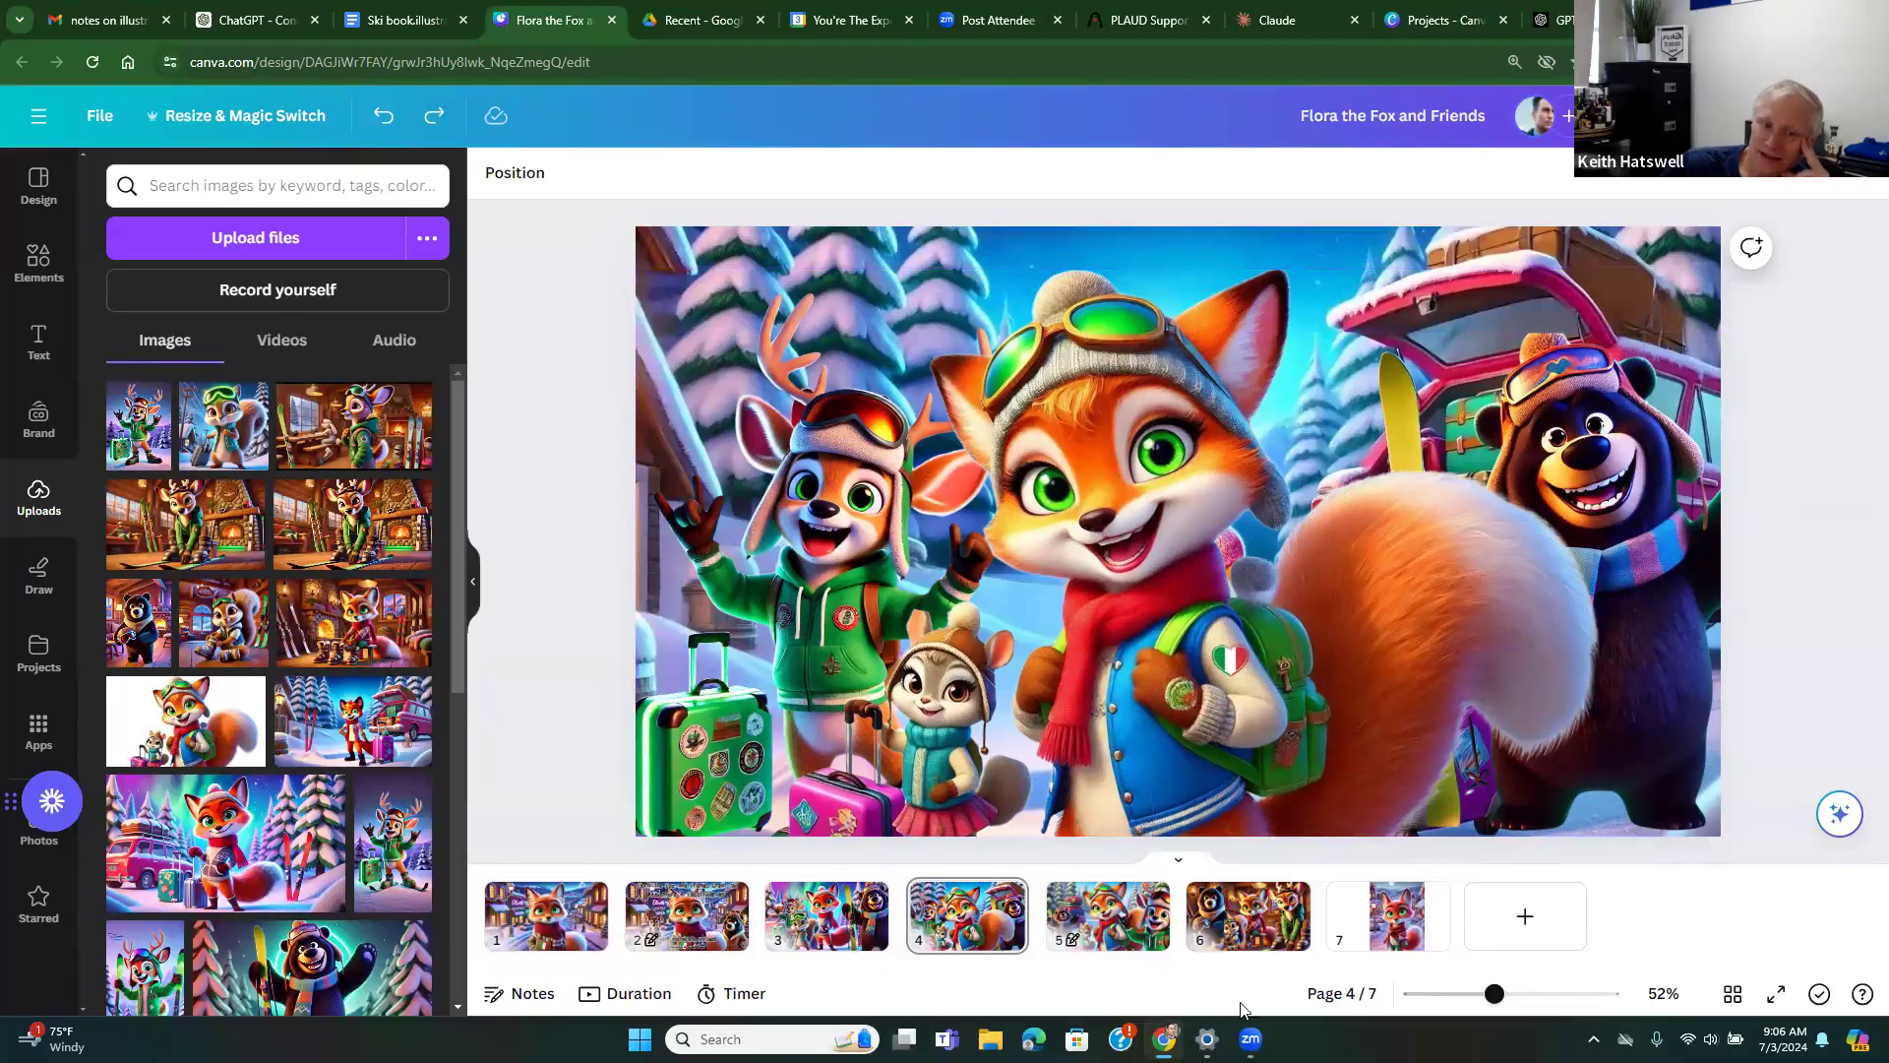
Check the scene descriptions for the trip and the ski gear in the illustration notes, and show page 6 of the Canva design
{"action": "key", "text": "ctrl+shift+Tab"}
{"action": "key", "text": "ctrl+shift+Tab"}
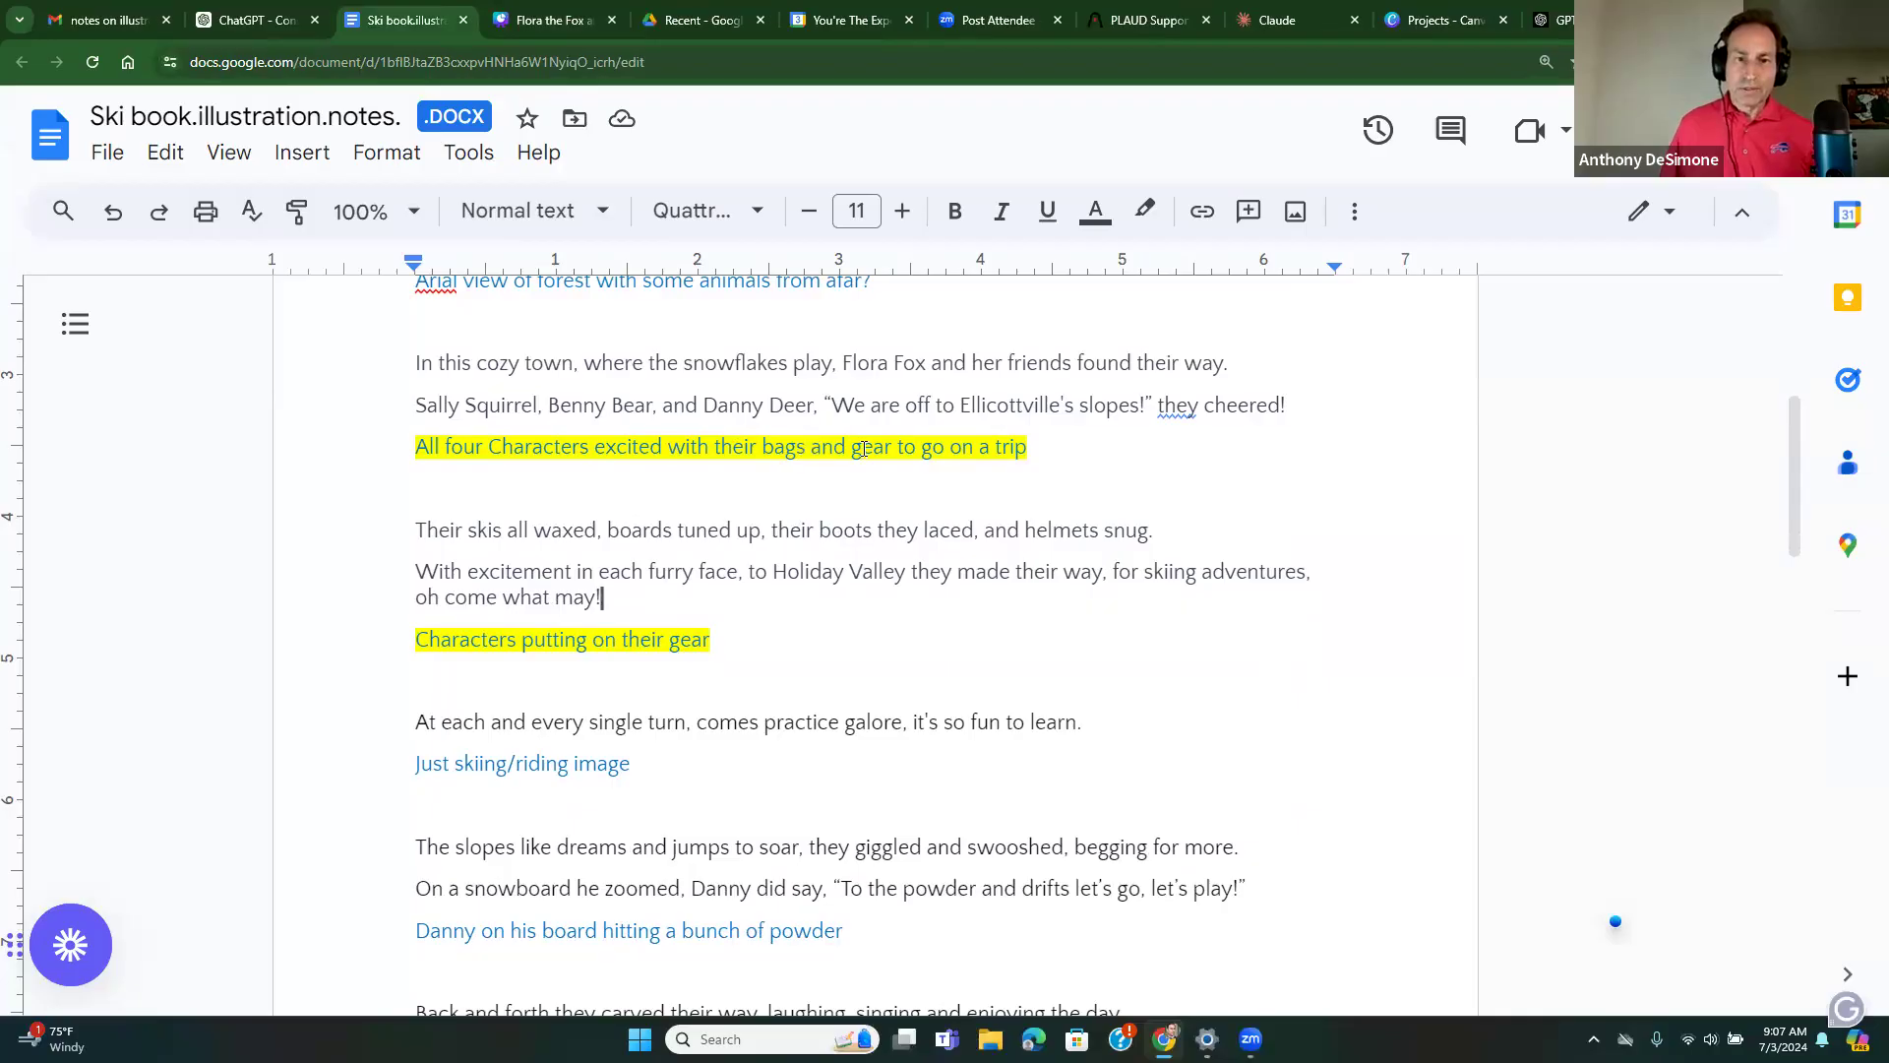
{"action": "scroll", "coordinate": [541, 641], "scroll_direction": "down", "scroll_amount": 1}
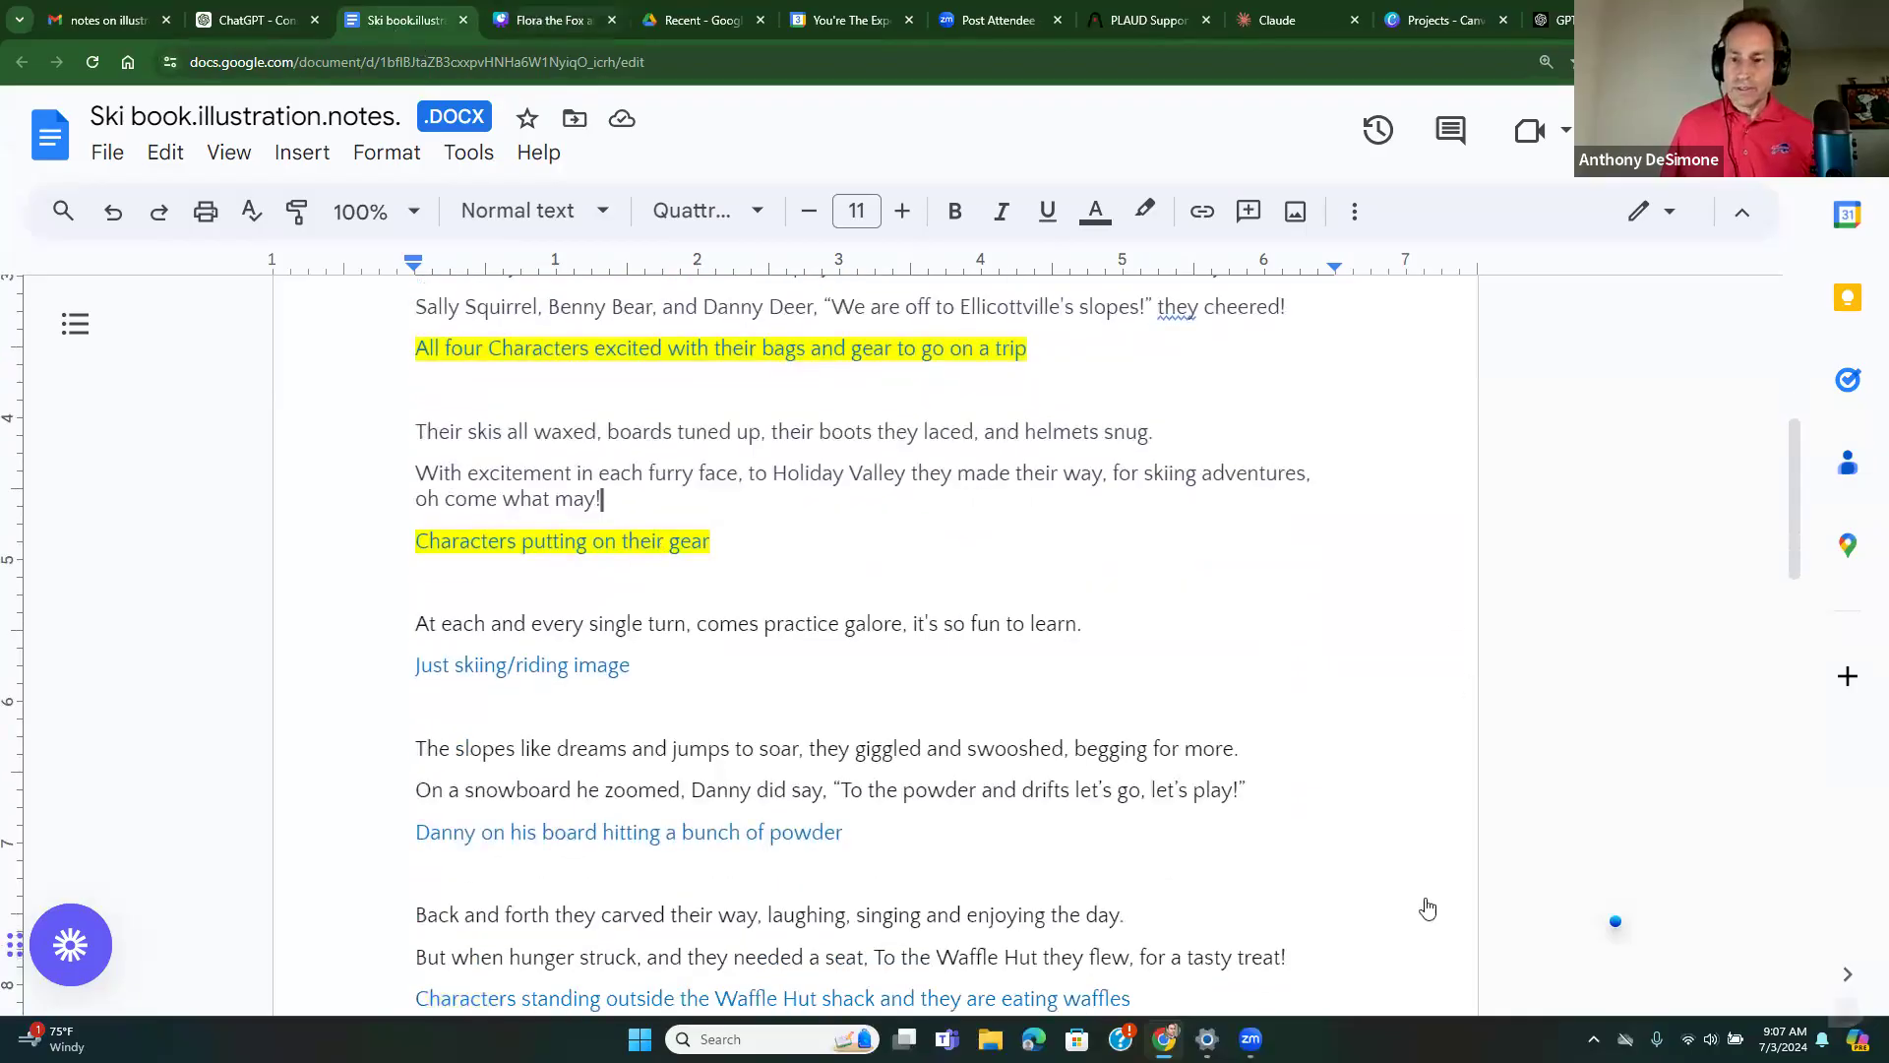
{"action": "key", "text": "ctrl+Tab"}
{"action": "left_click", "coordinate": [1279, 925]}
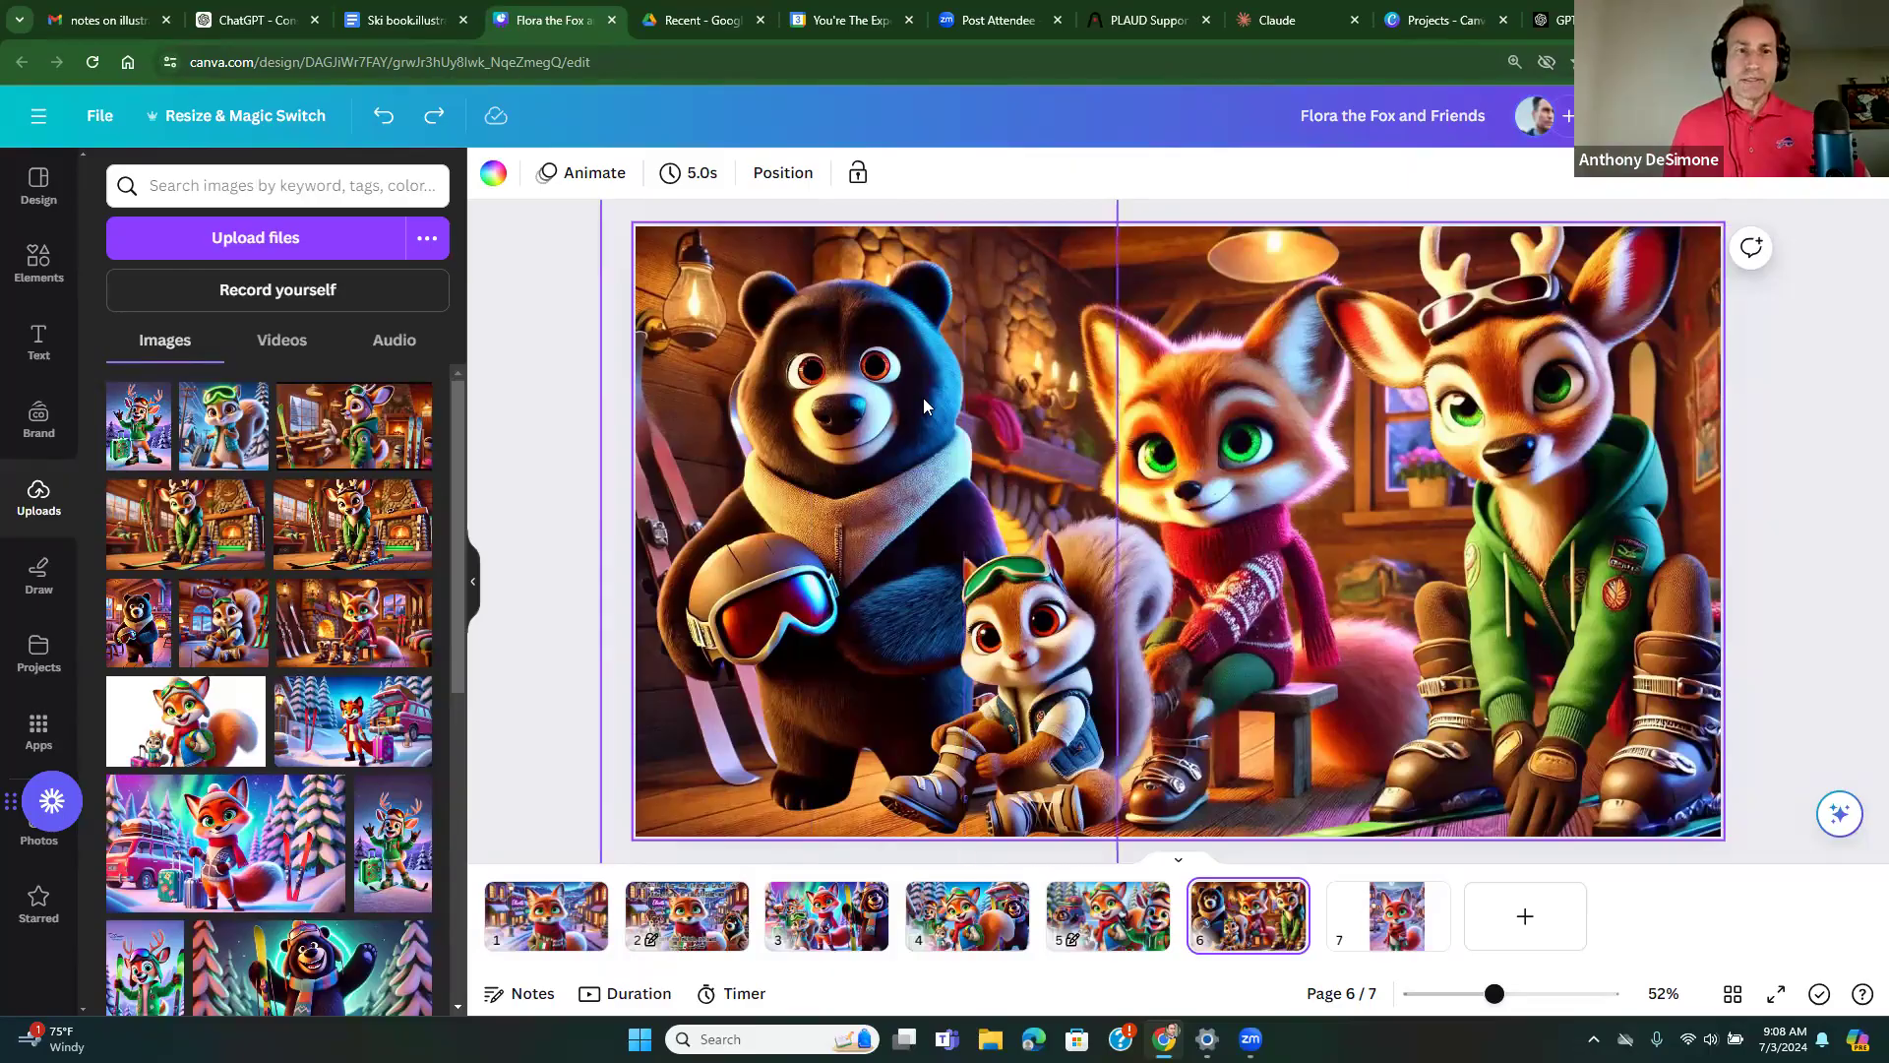
Review the upcoming scene descriptions in the illustration notes again, and return to page 6 of the Canva design
{"action": "left_click", "coordinate": [394, 17]}
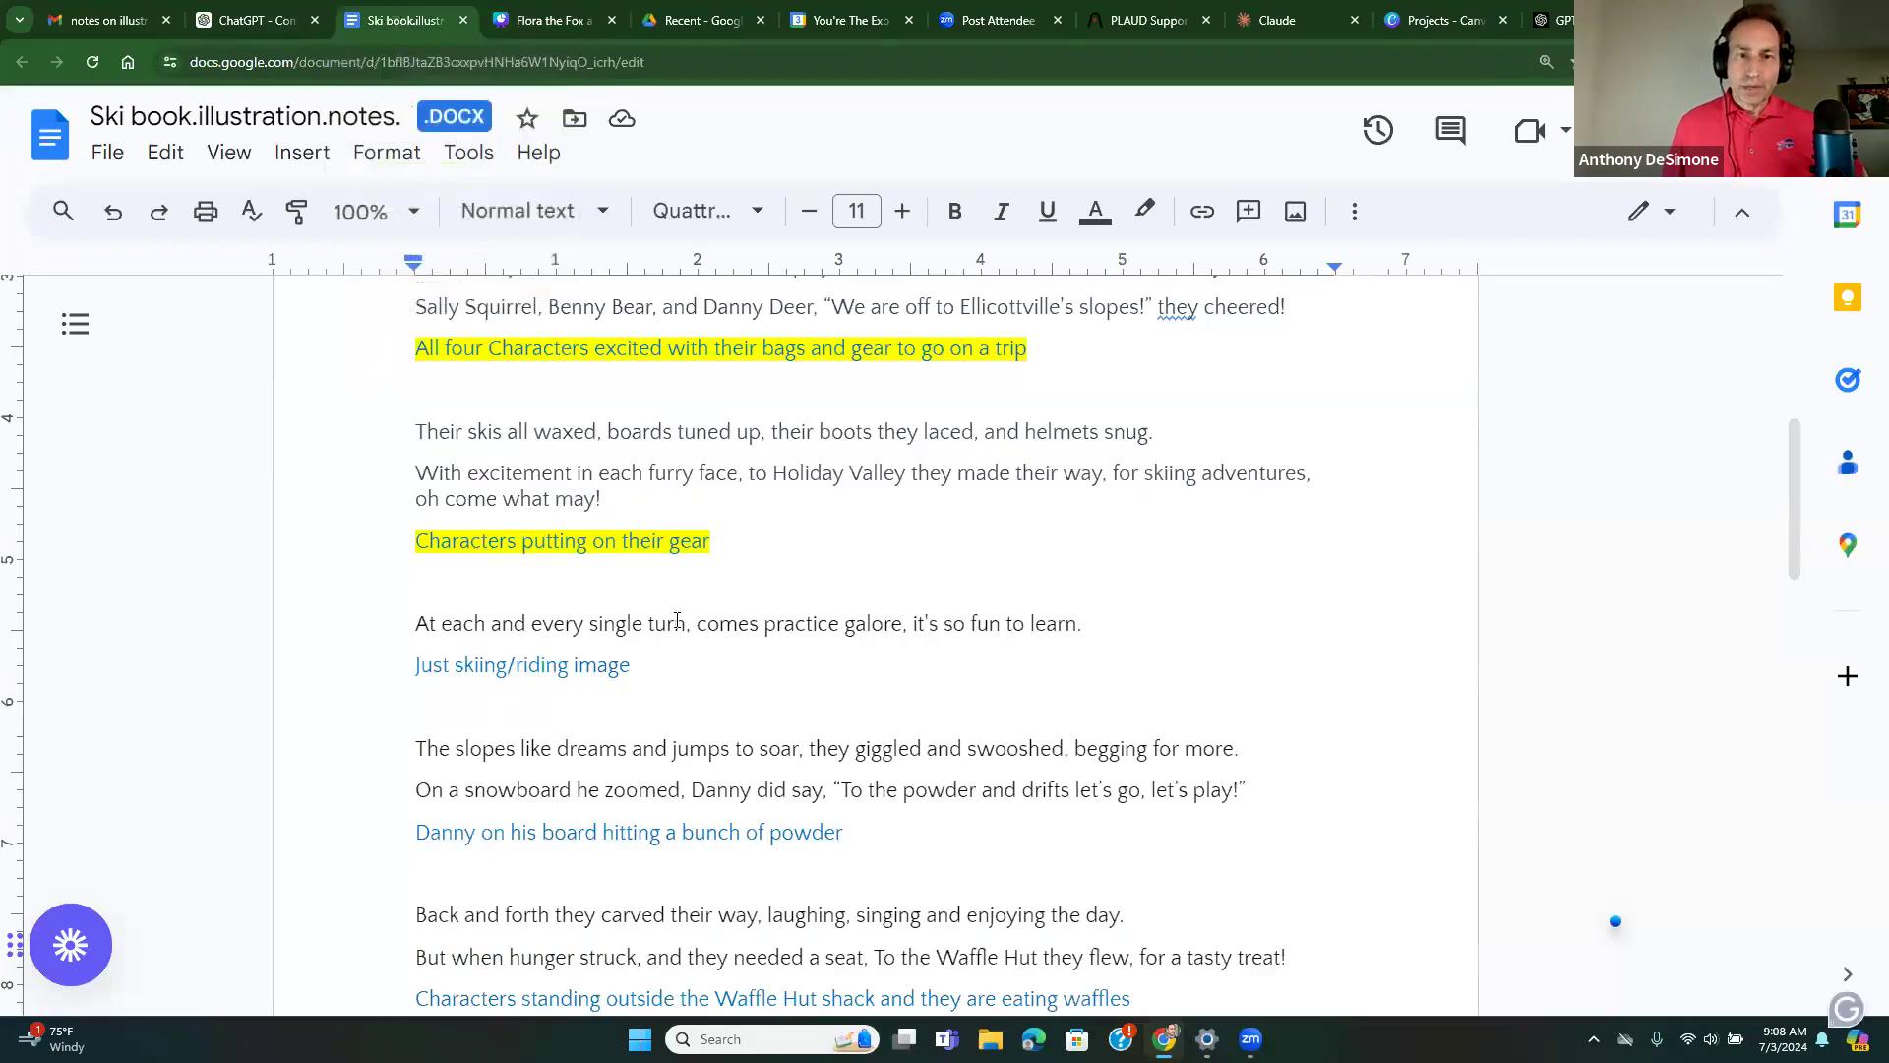
{"action": "scroll", "coordinate": [676, 619], "scroll_direction": "up", "scroll_amount": 5}
{"action": "scroll", "coordinate": [676, 619], "scroll_direction": "down", "scroll_amount": 3}
{"action": "scroll", "coordinate": [677, 619], "scroll_direction": "down", "scroll_amount": 3}
{"action": "left_click", "coordinate": [551, 20]}
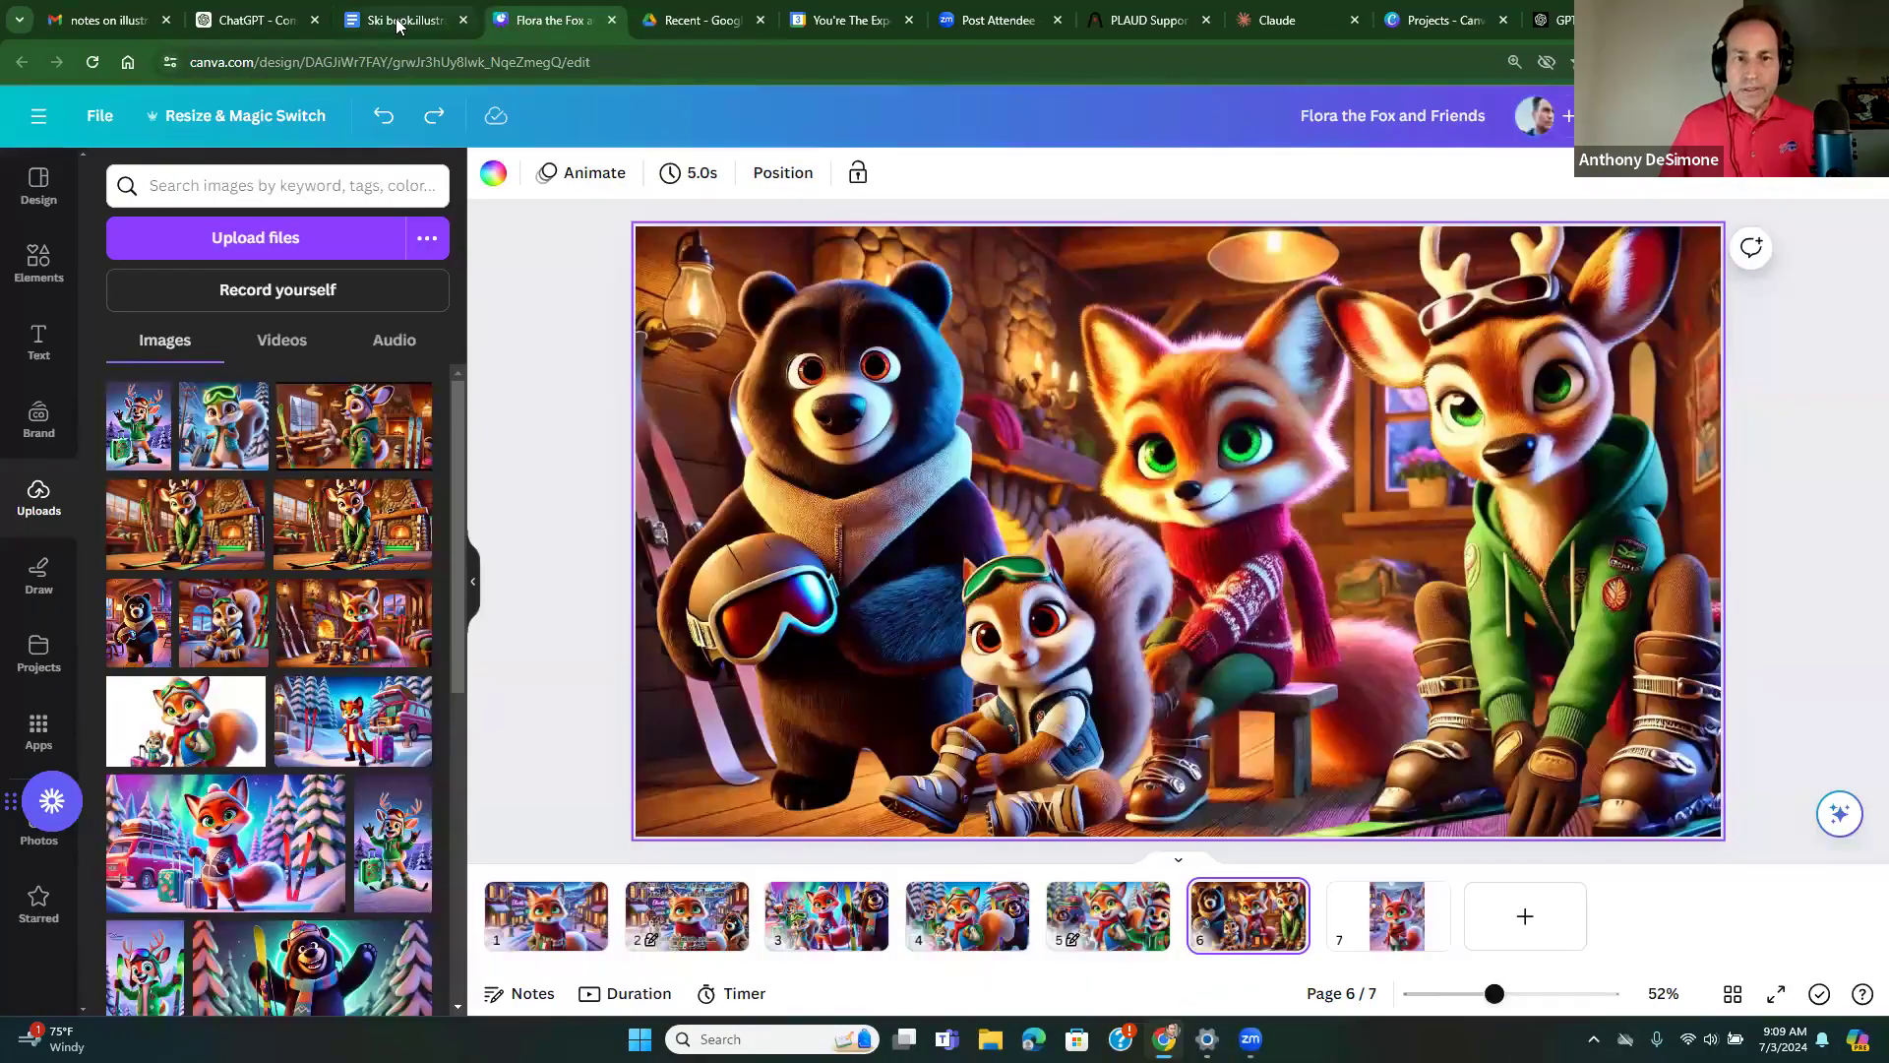